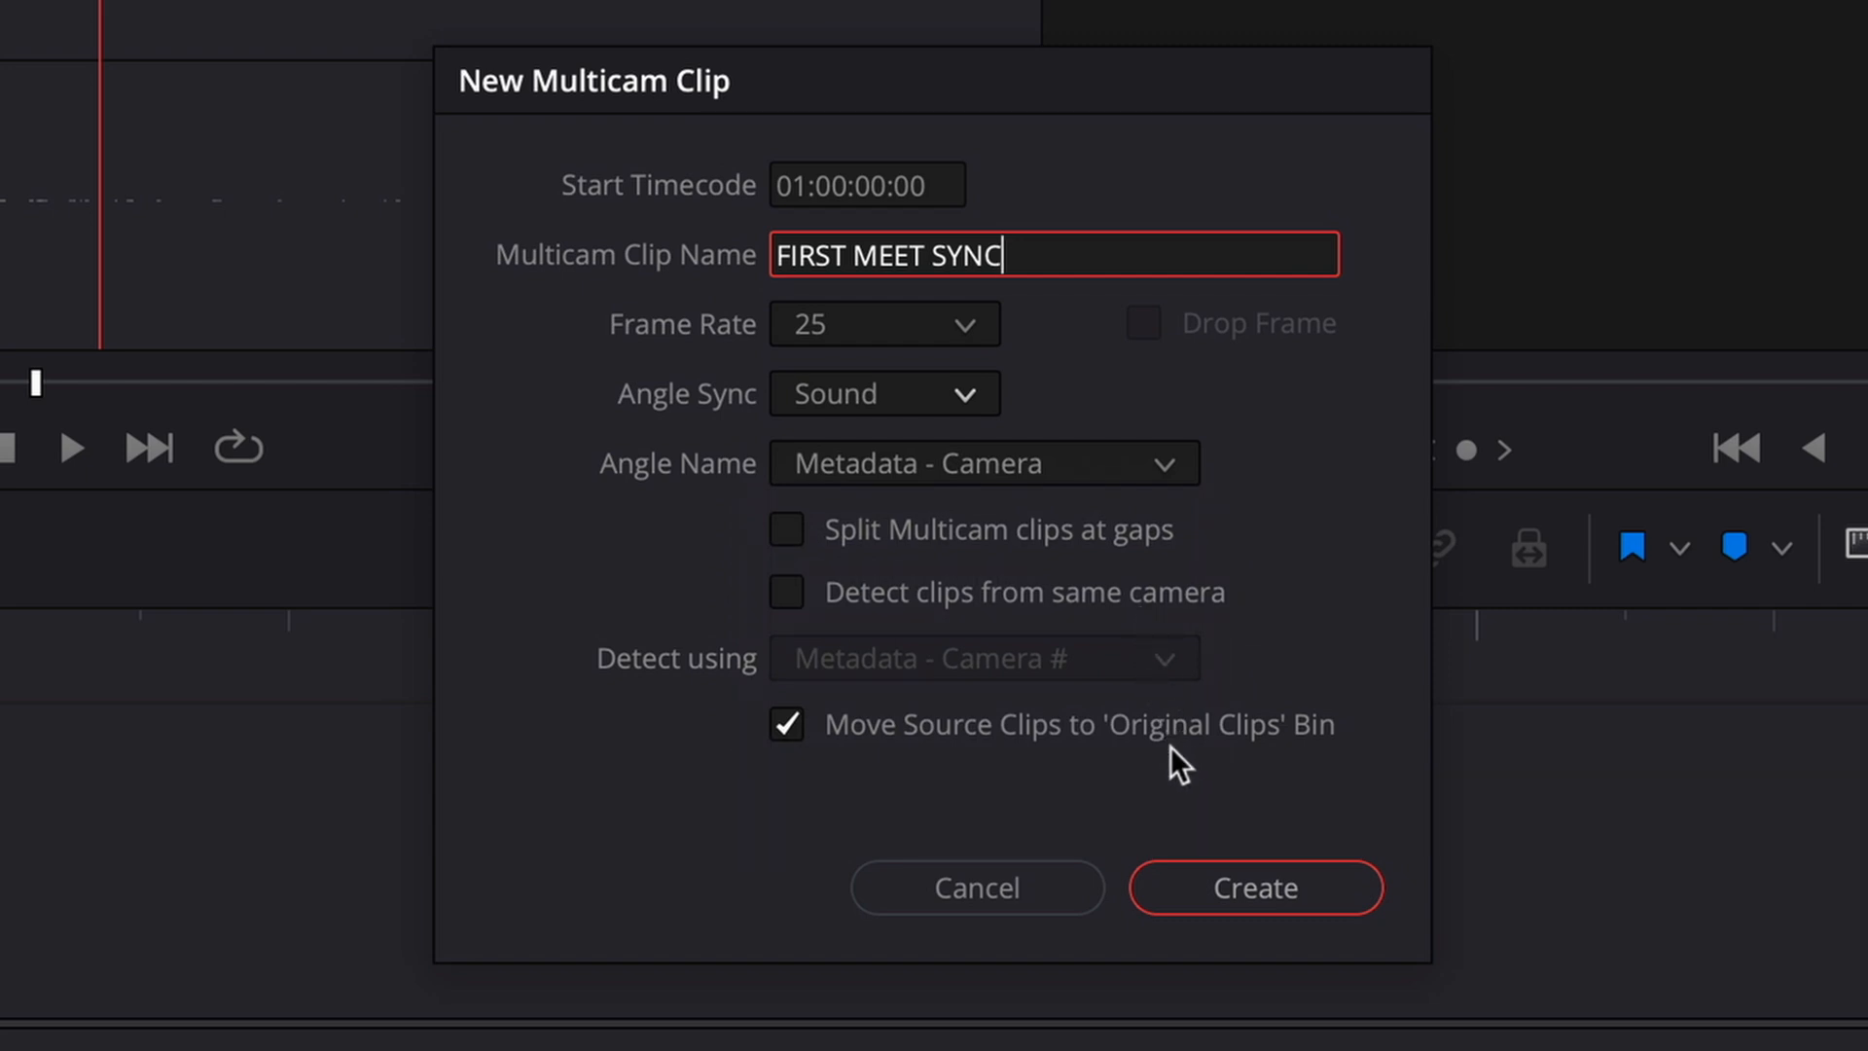
Create the sound-synced multicam clip FIRST MEET SYNC and check the source clips moved into the Original Clips bin
click(1333, 887)
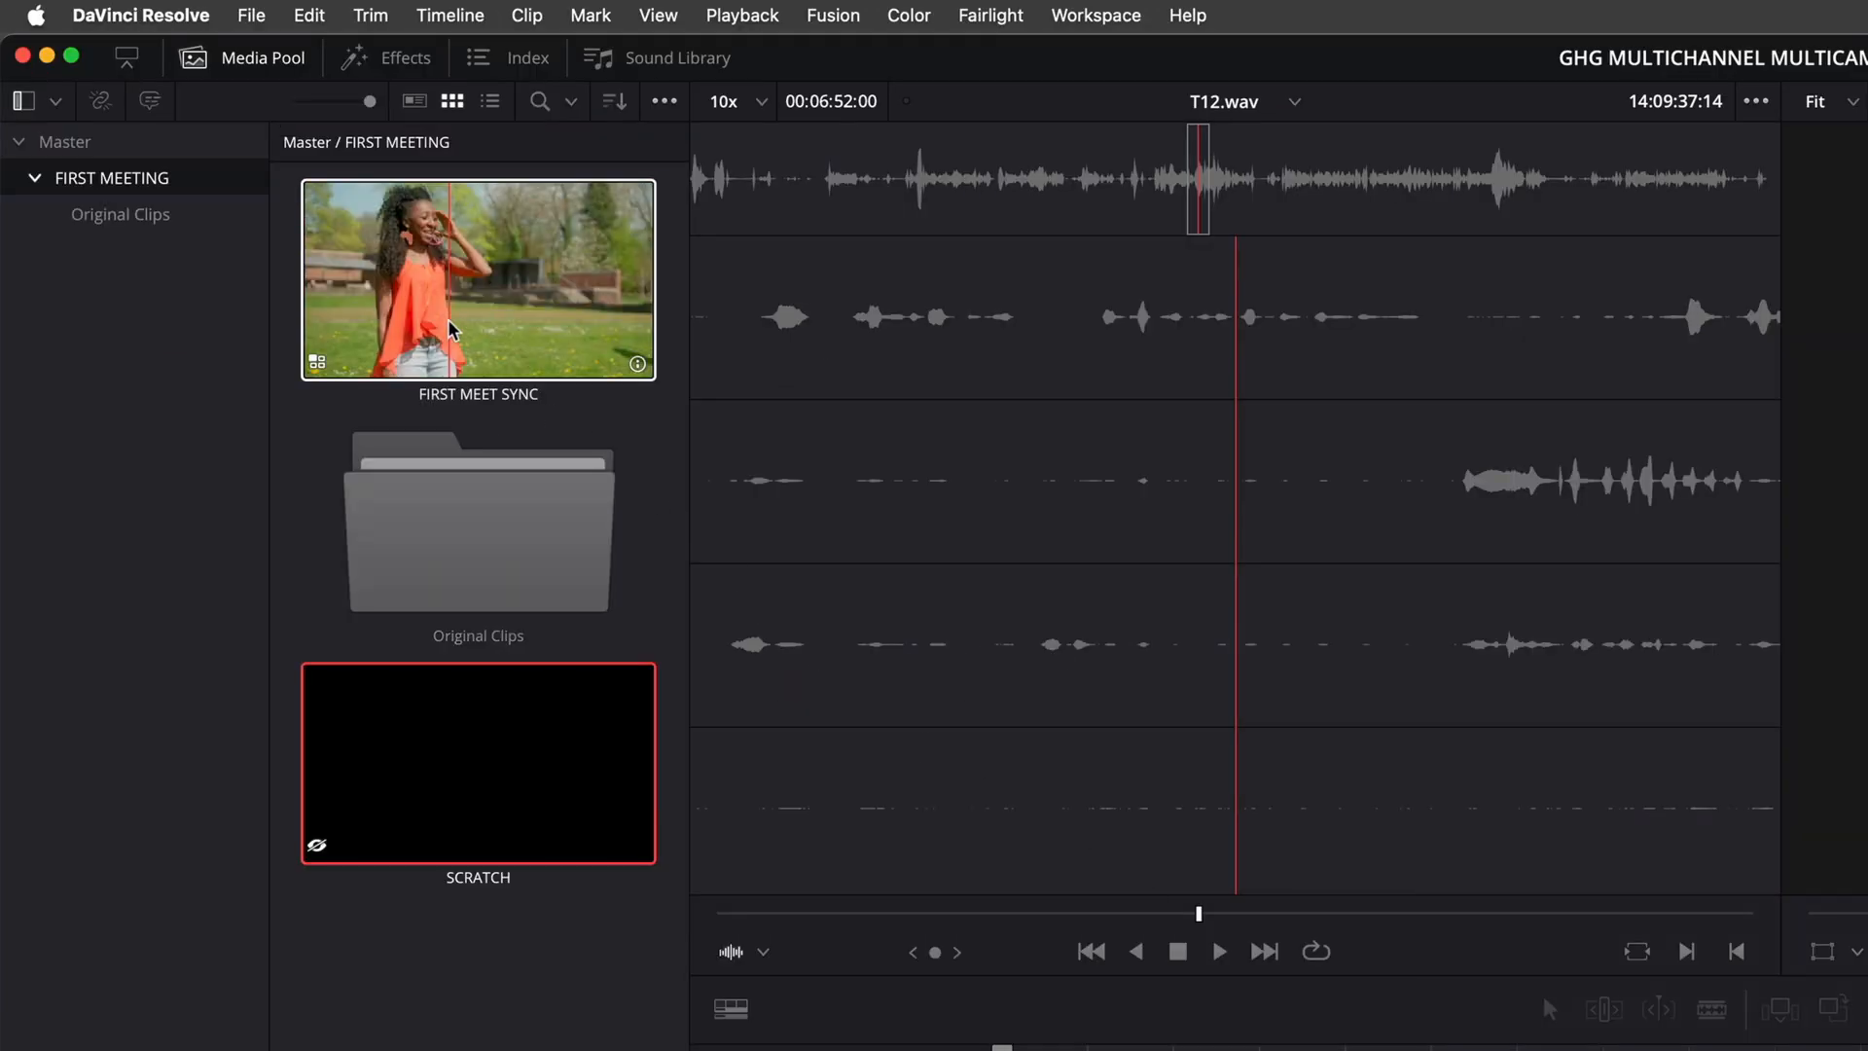
click(244, 178)
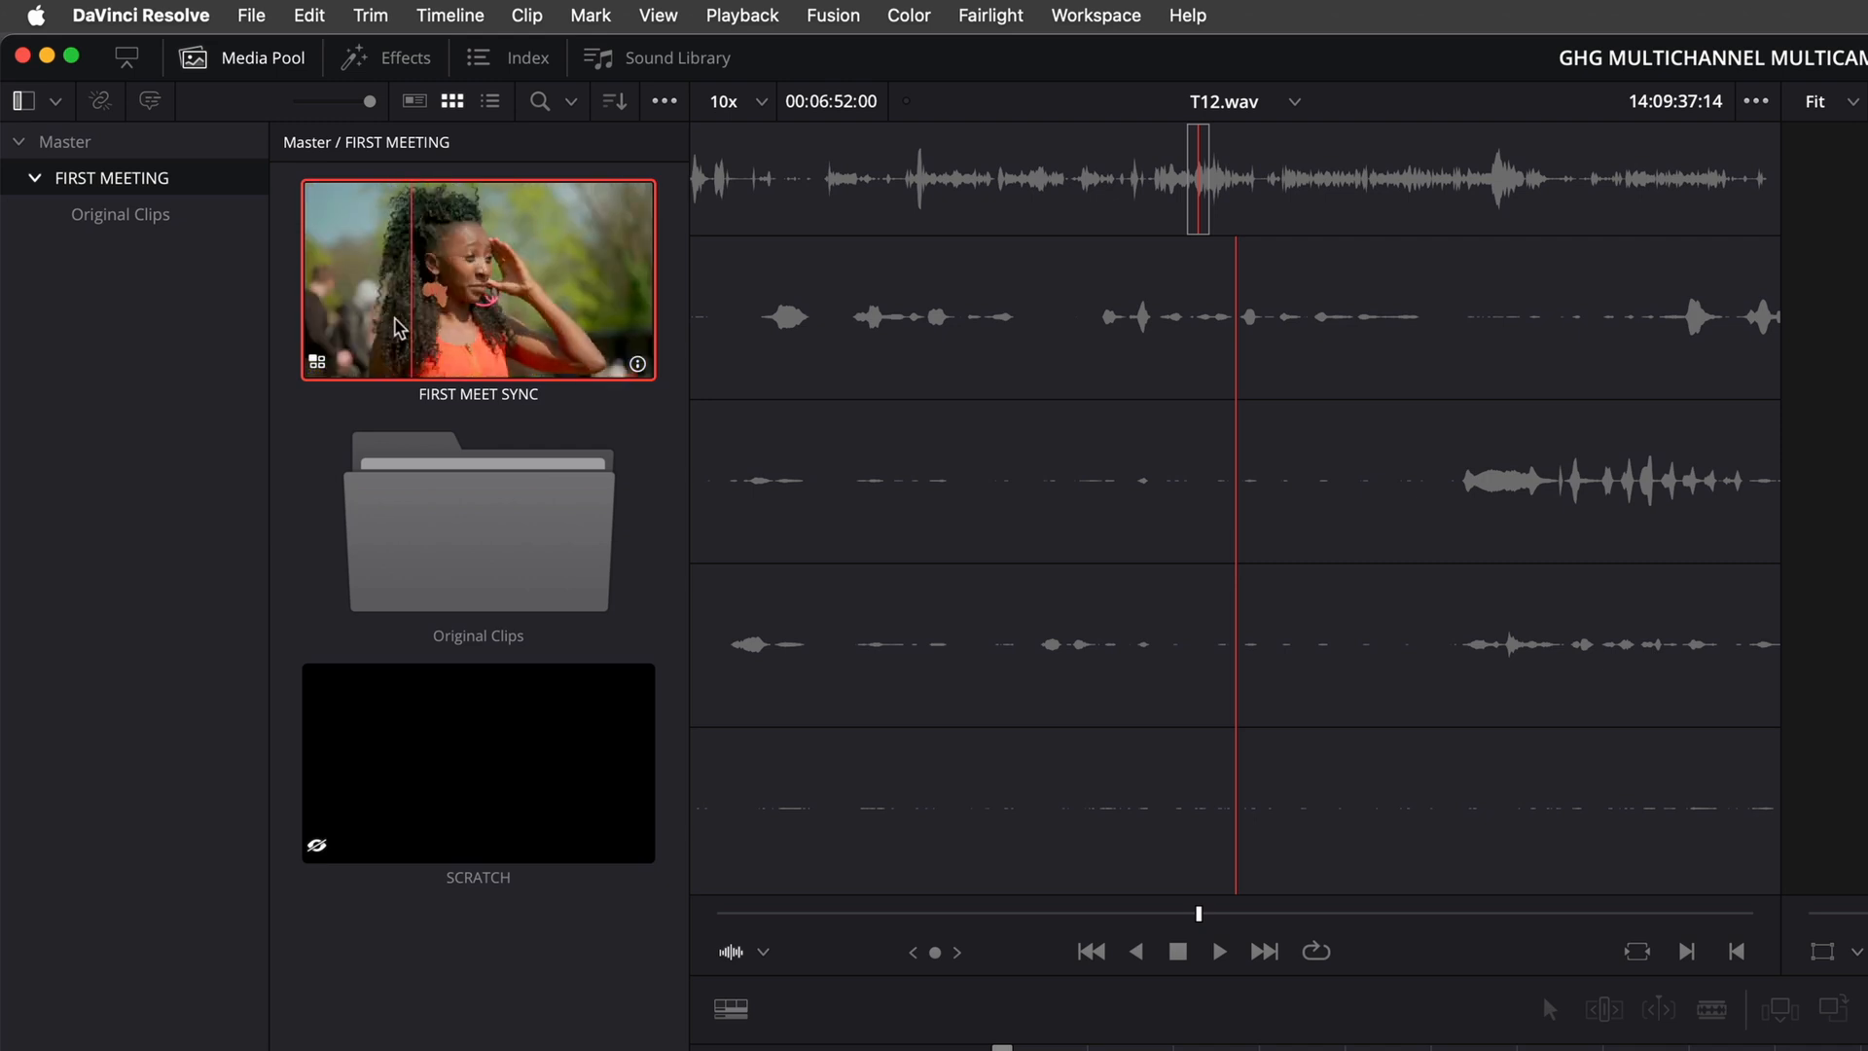
click(173, 219)
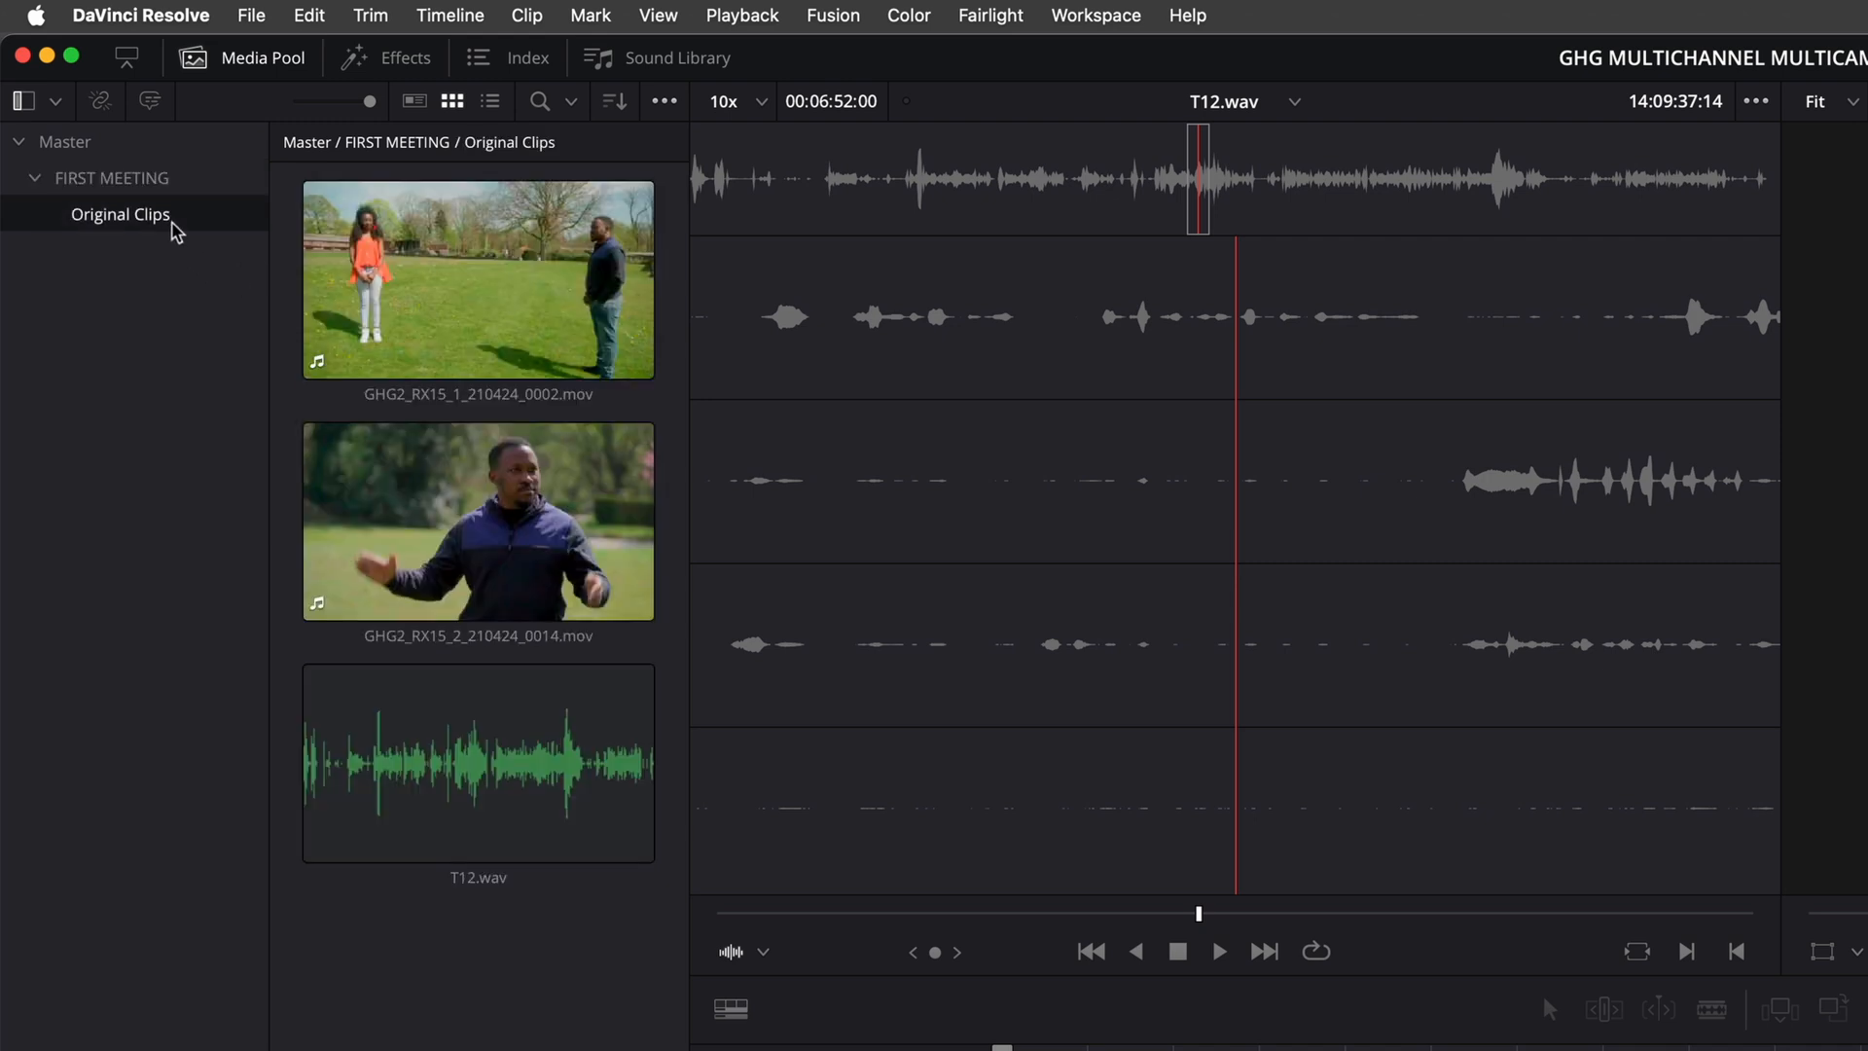
click(218, 185)
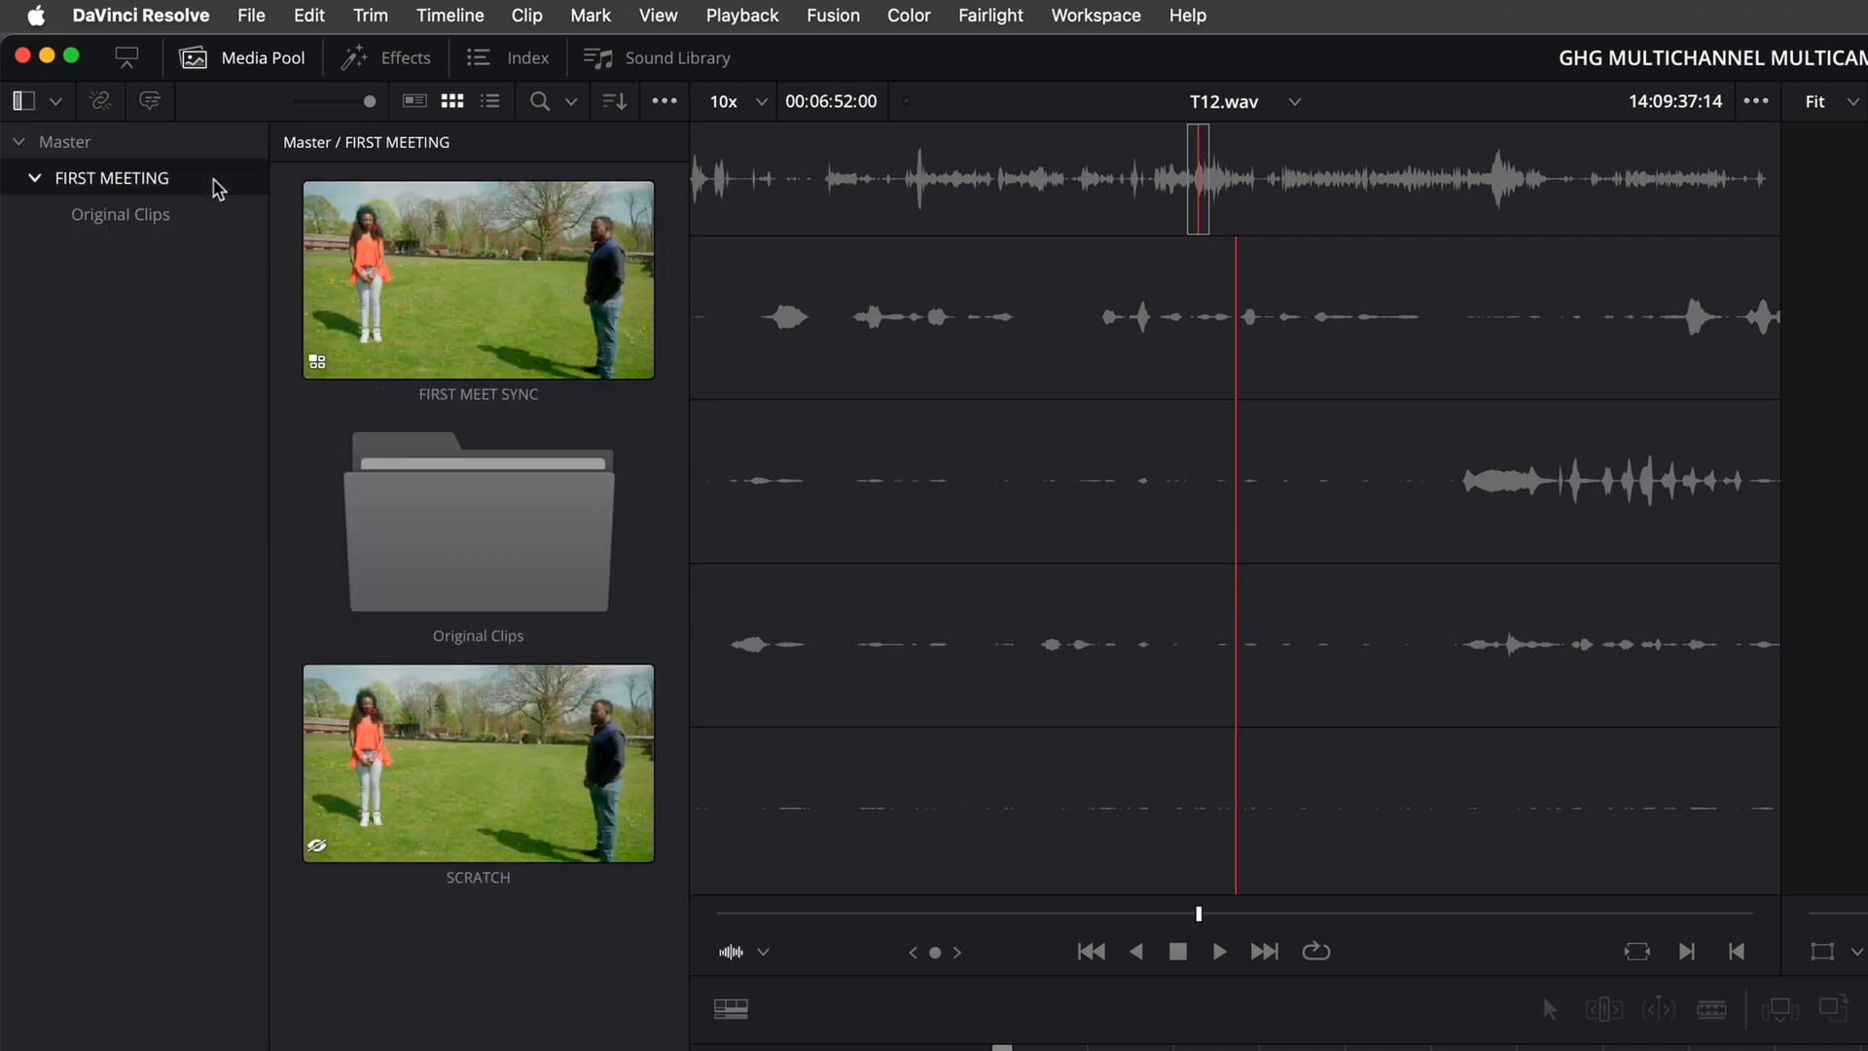
Load the FIRST MEET SYNC multicam clip into the source viewer with the Camera SOUND angle active and play it back
drag(462, 316, 1057, 455)
click(913, 775)
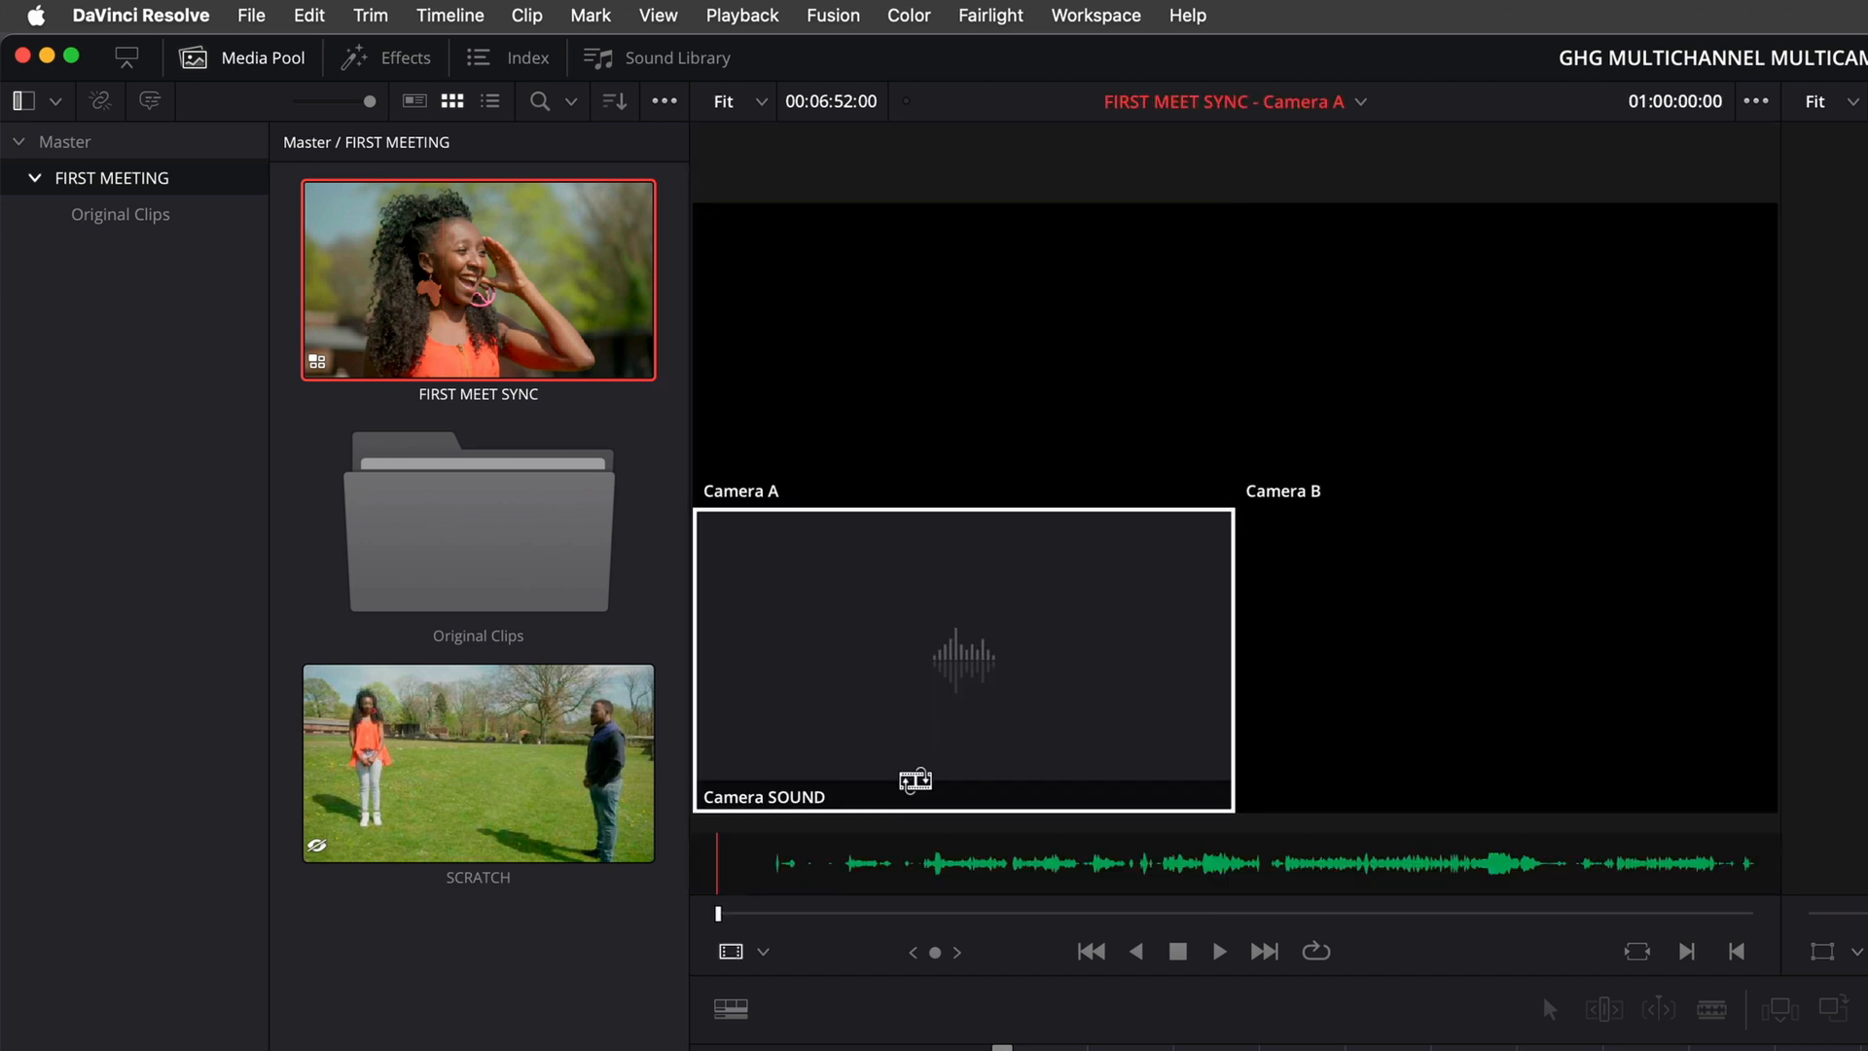
drag(740, 915, 774, 910)
key(space)
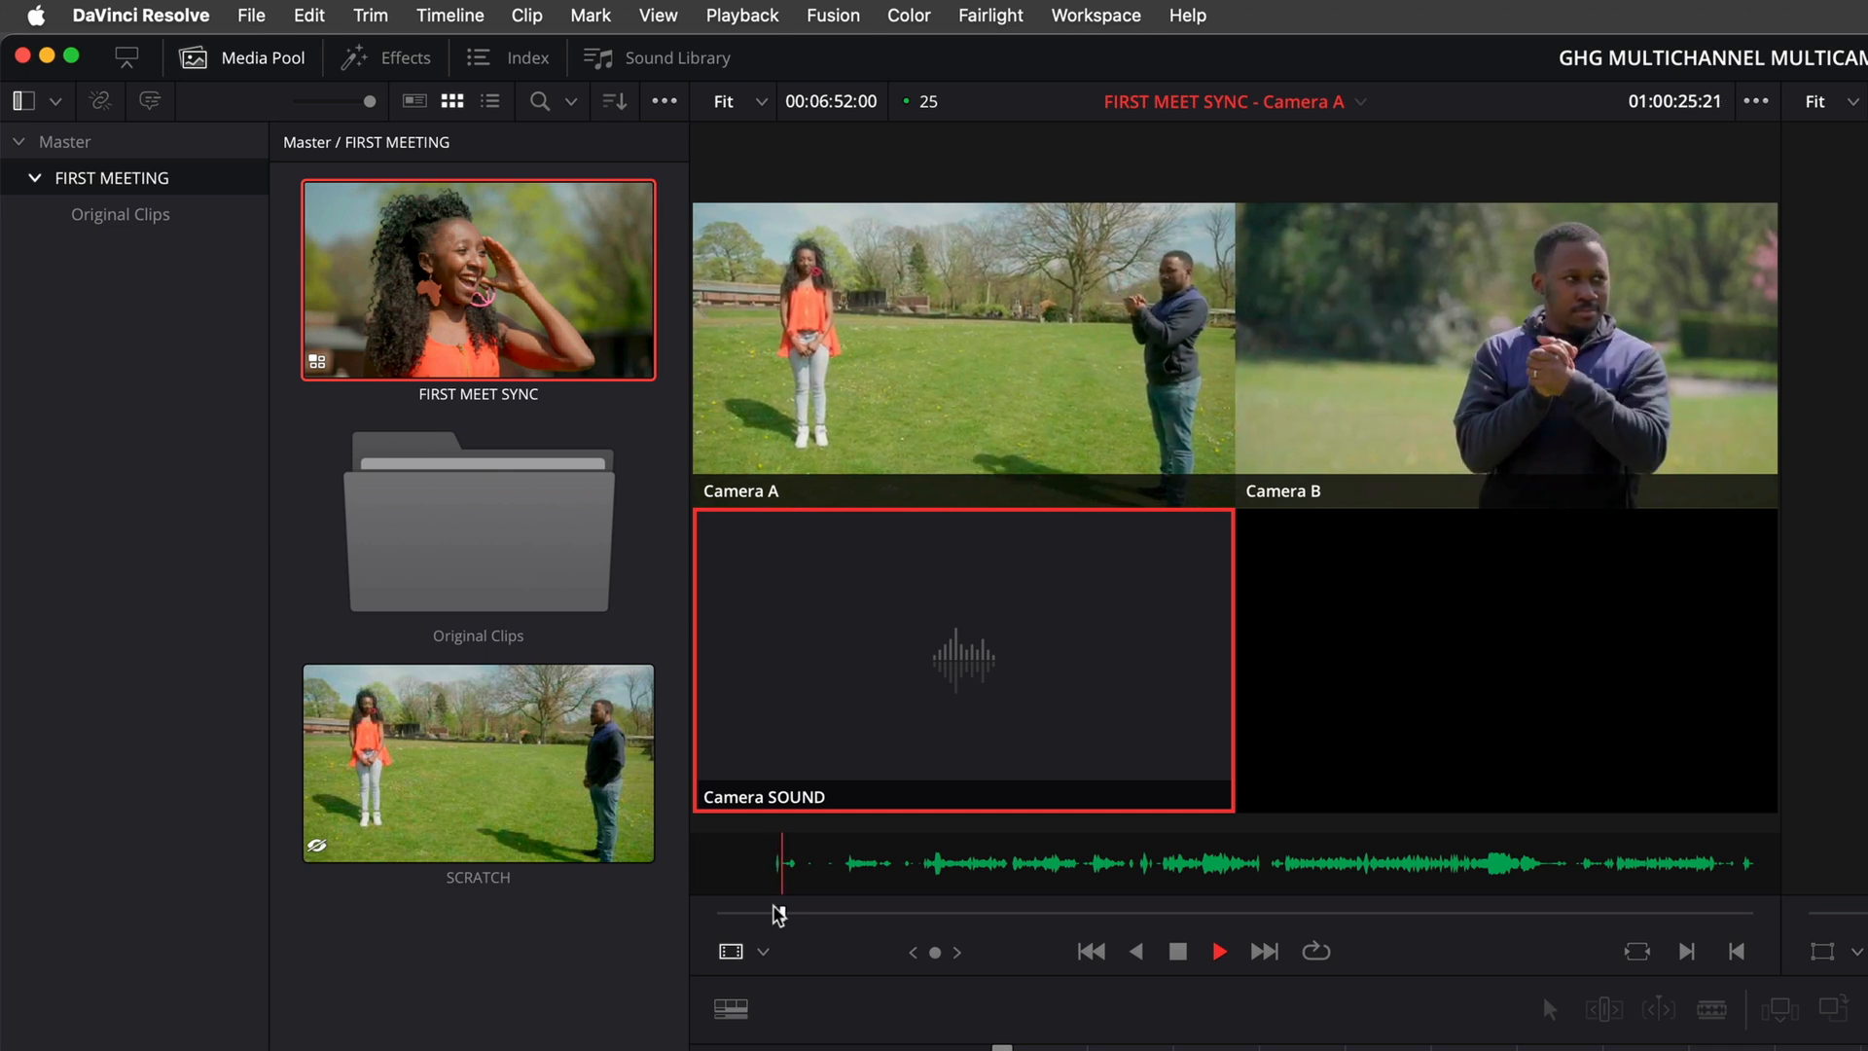
key(space)
click(933, 913)
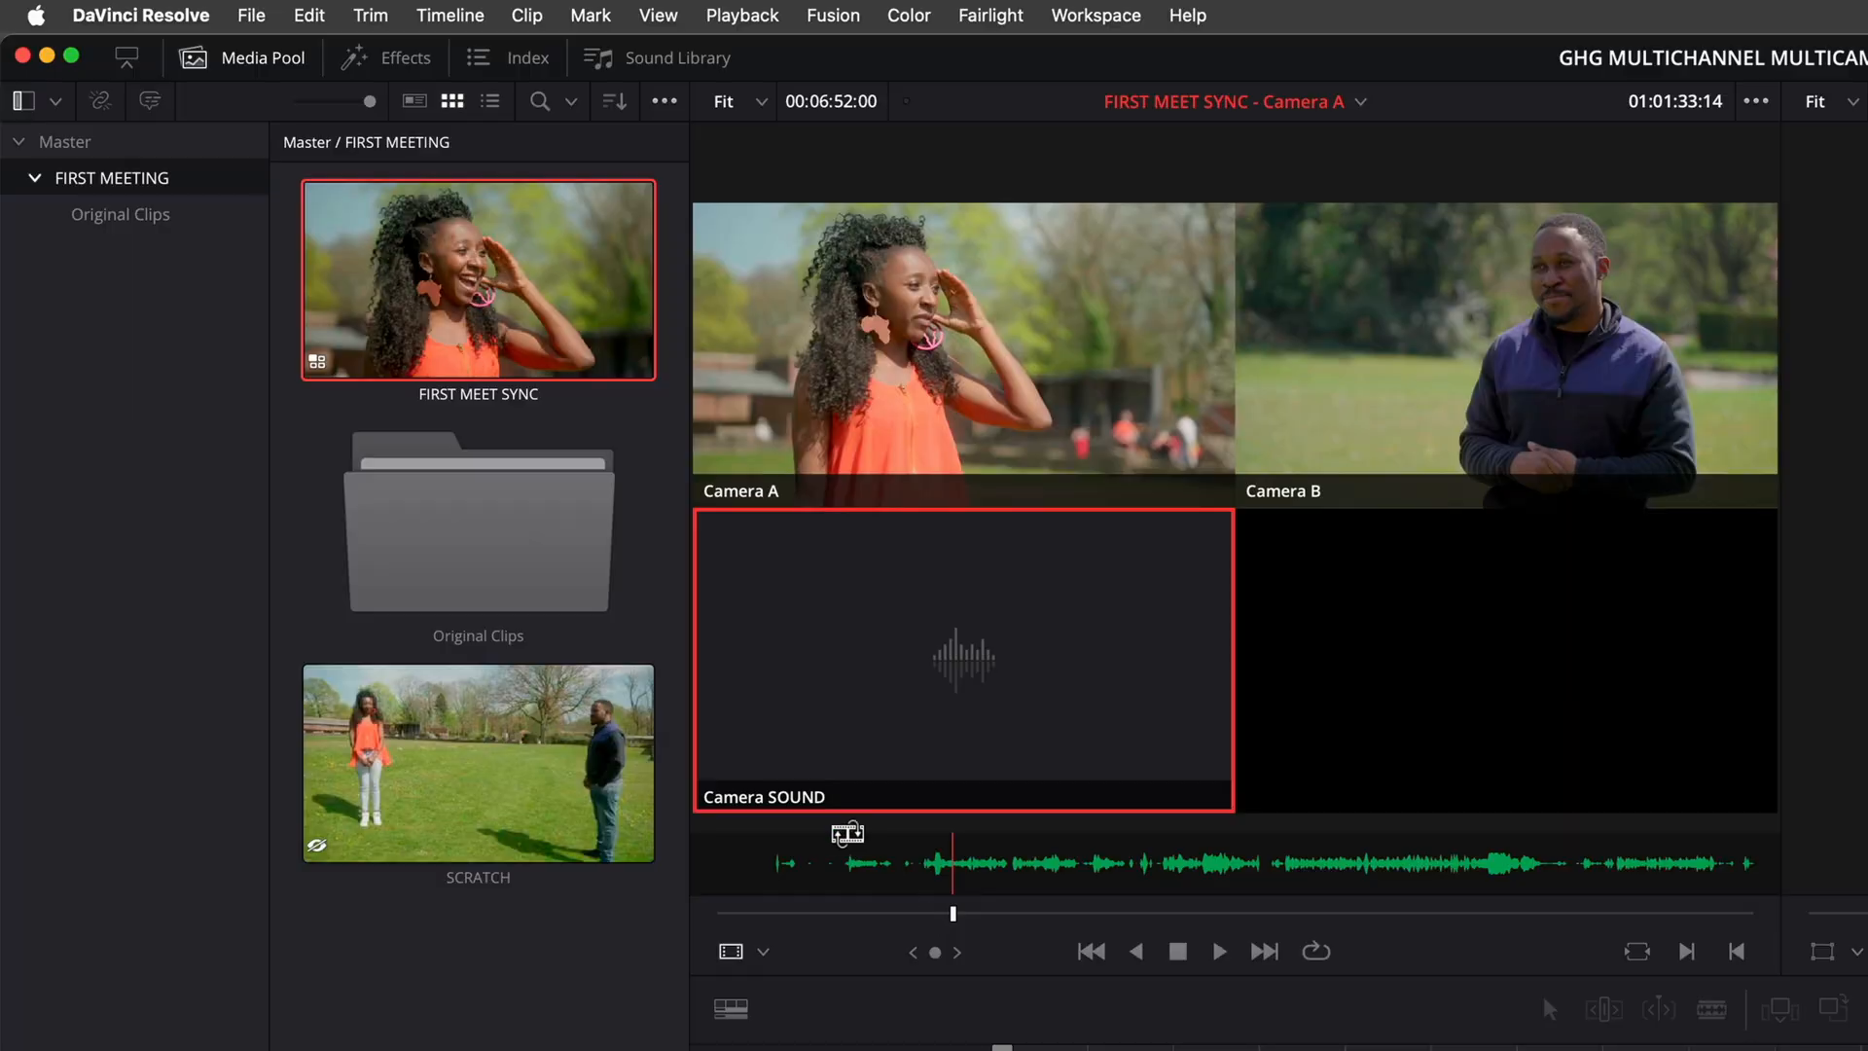
Open FIRST MEET SYNC in its own timeline to examine the camera and sound tracks, and close that timeline
right_click(453, 268)
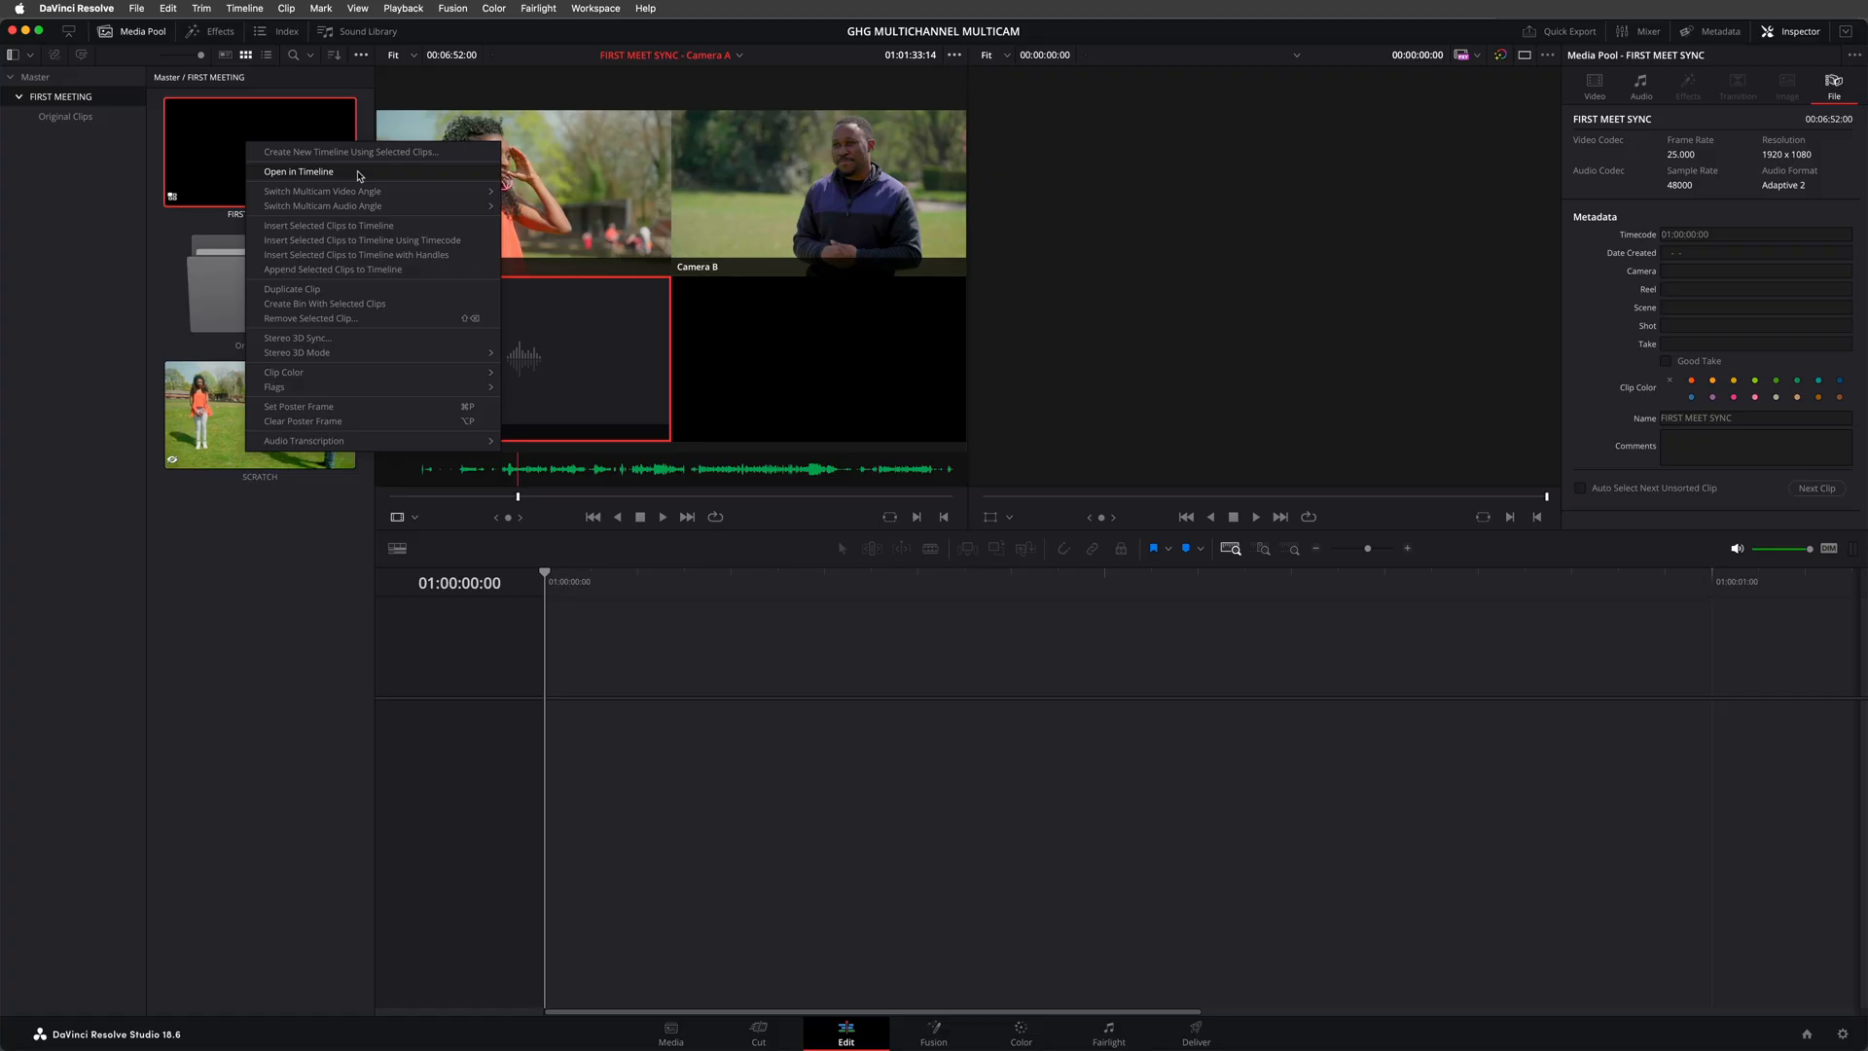
click(663, 324)
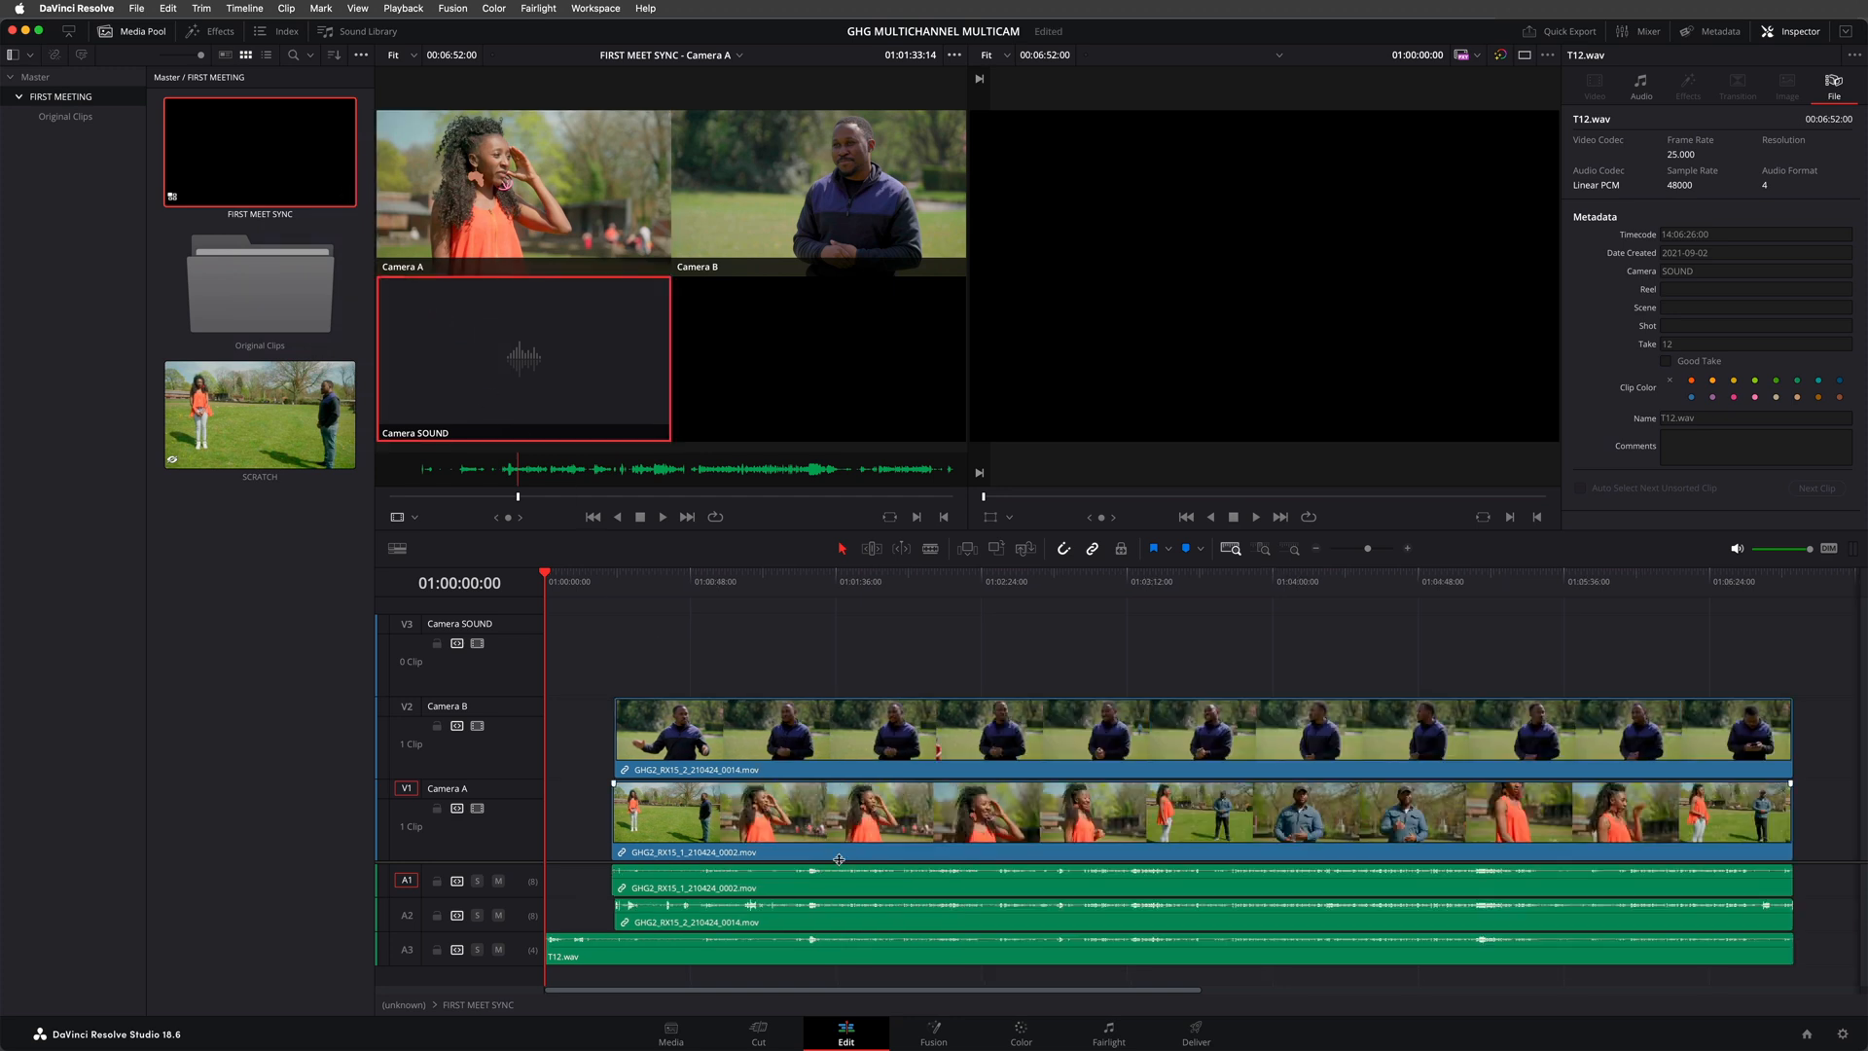
scroll(843, 837, down, 3)
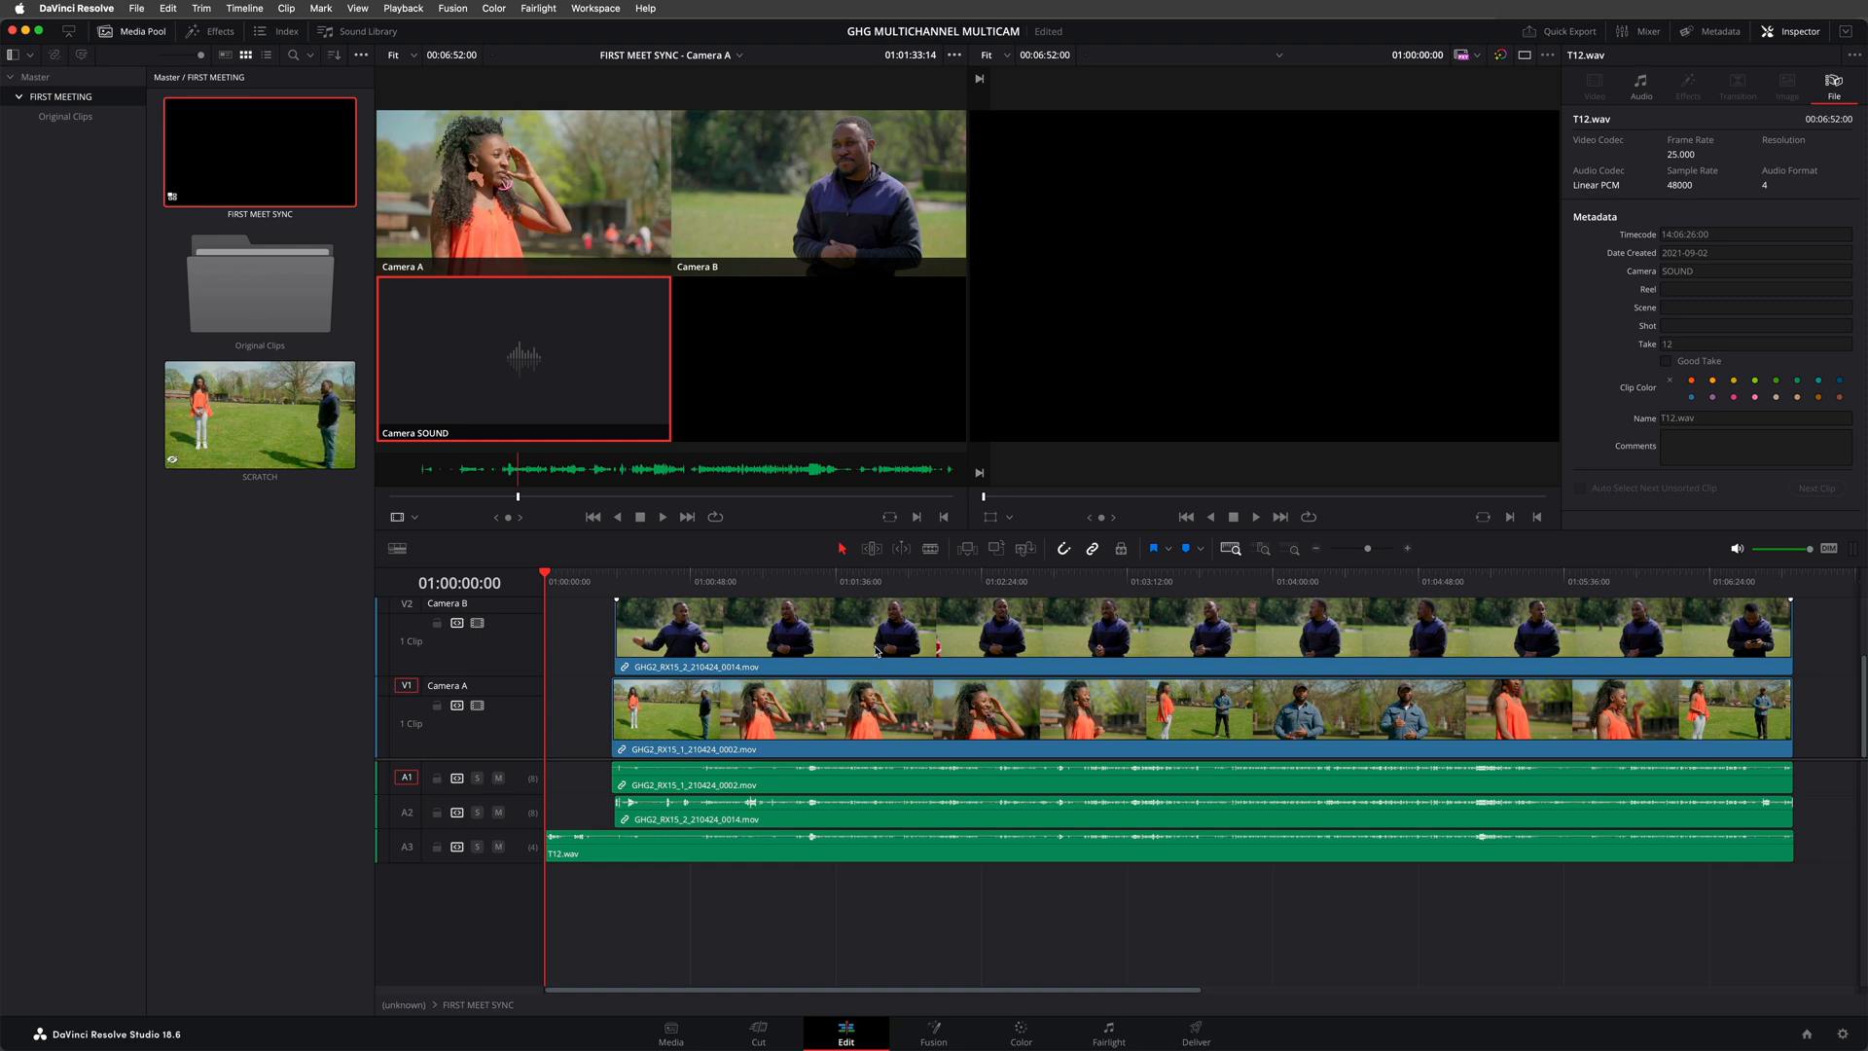
scroll(875, 651, down, 4)
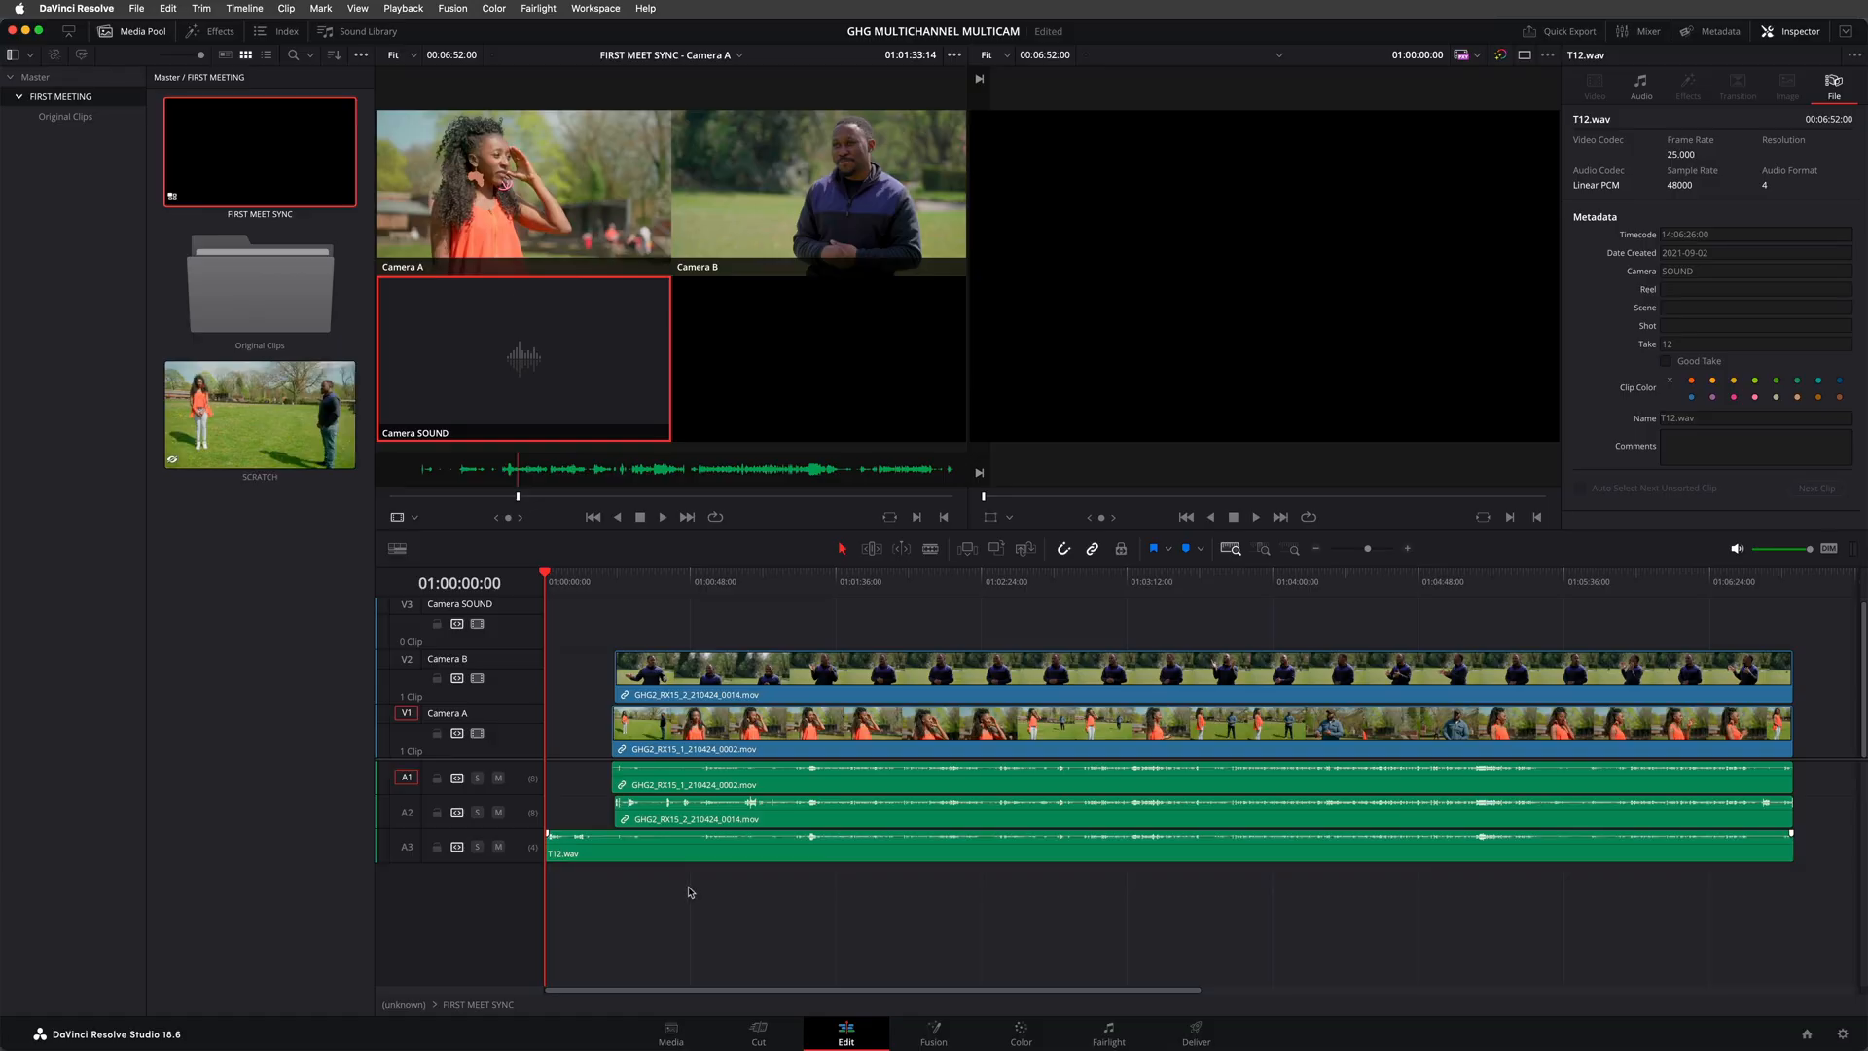
click(143, 7)
click(194, 112)
Create a new empty timeline named FIRST MEET EDIT with an Adaptive audio track type of 4 channels
click(138, 9)
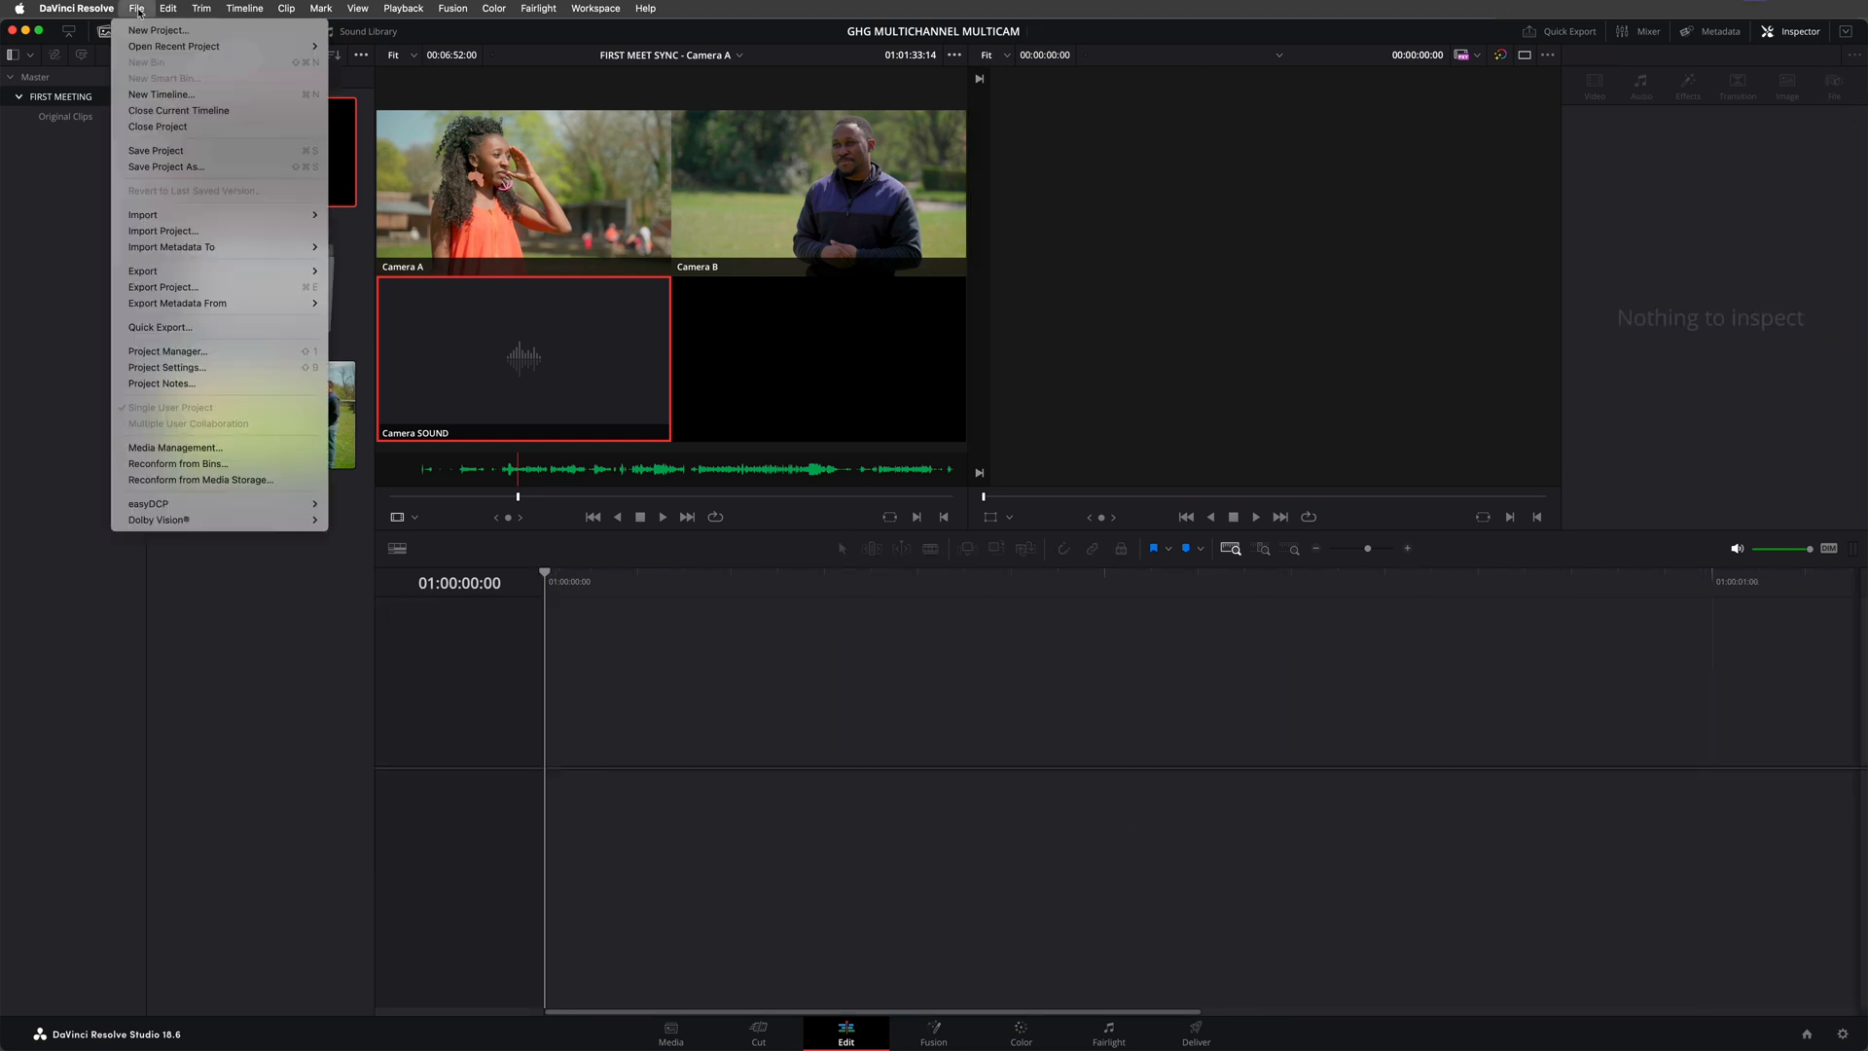
click(205, 97)
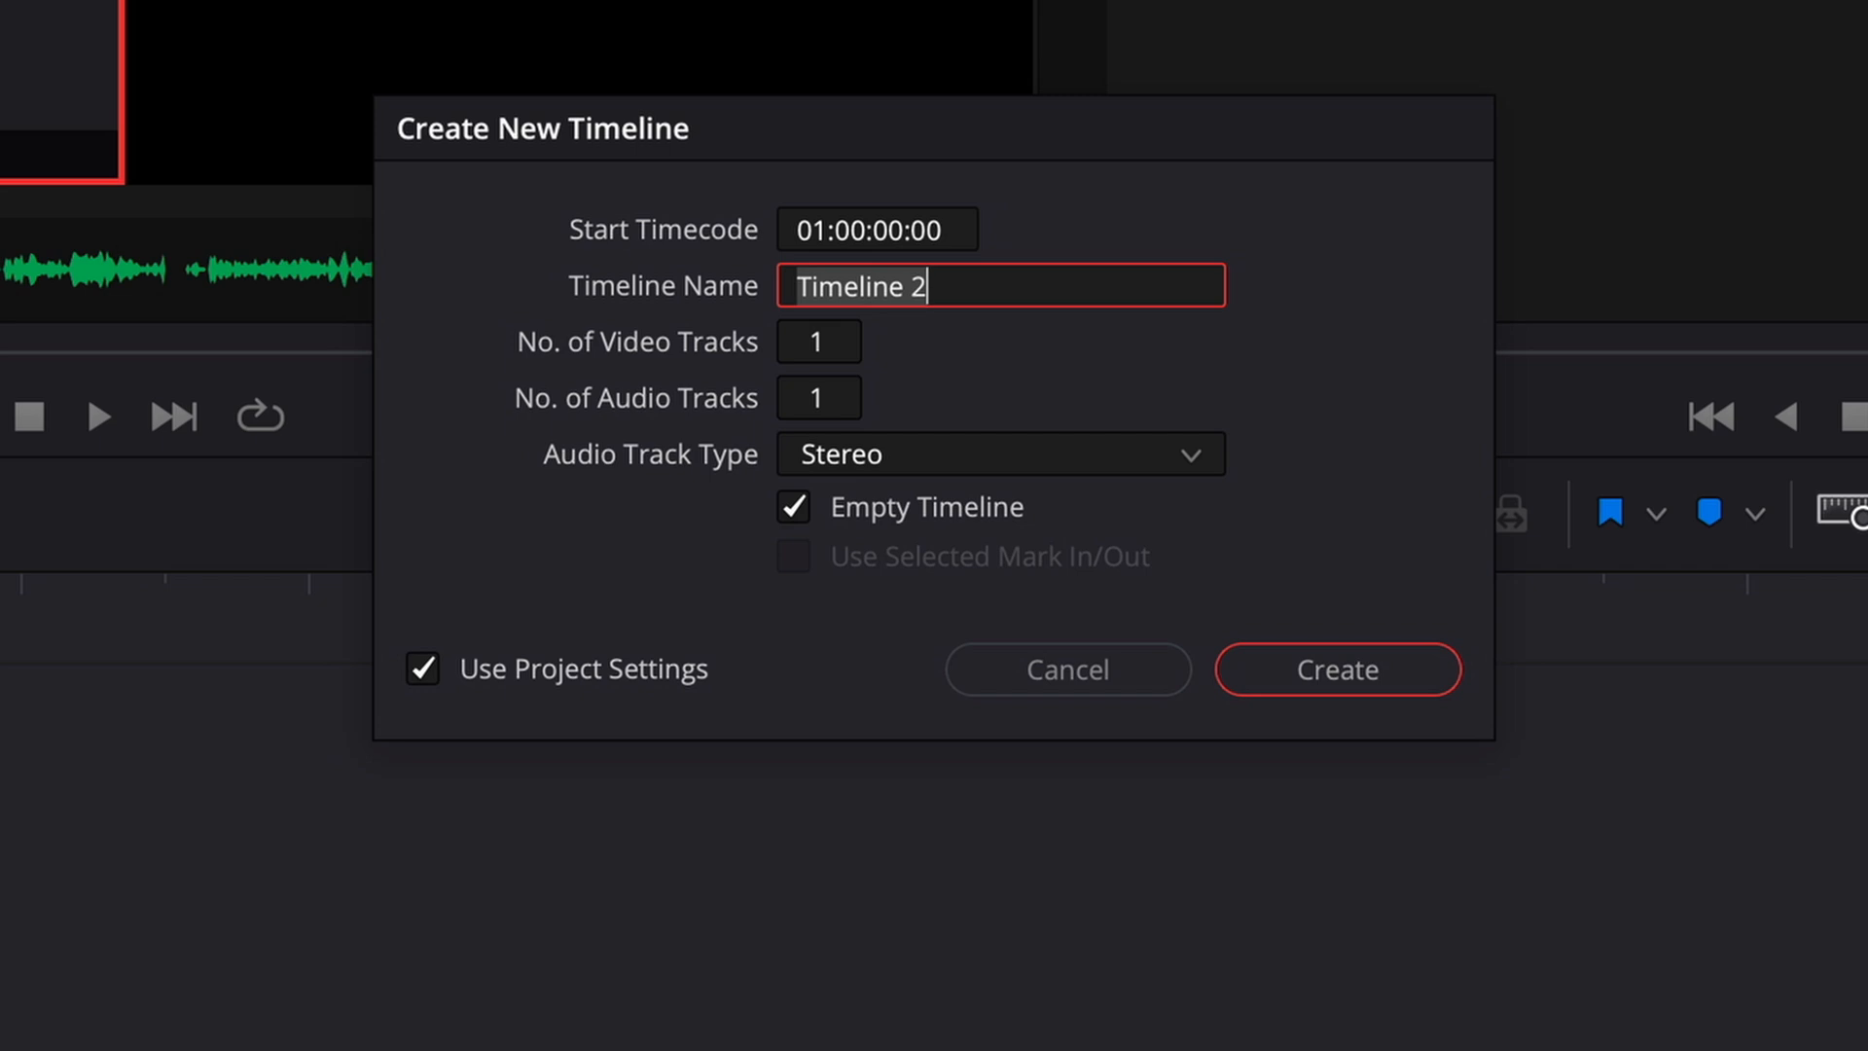
text(FIRST MEET EDIT)
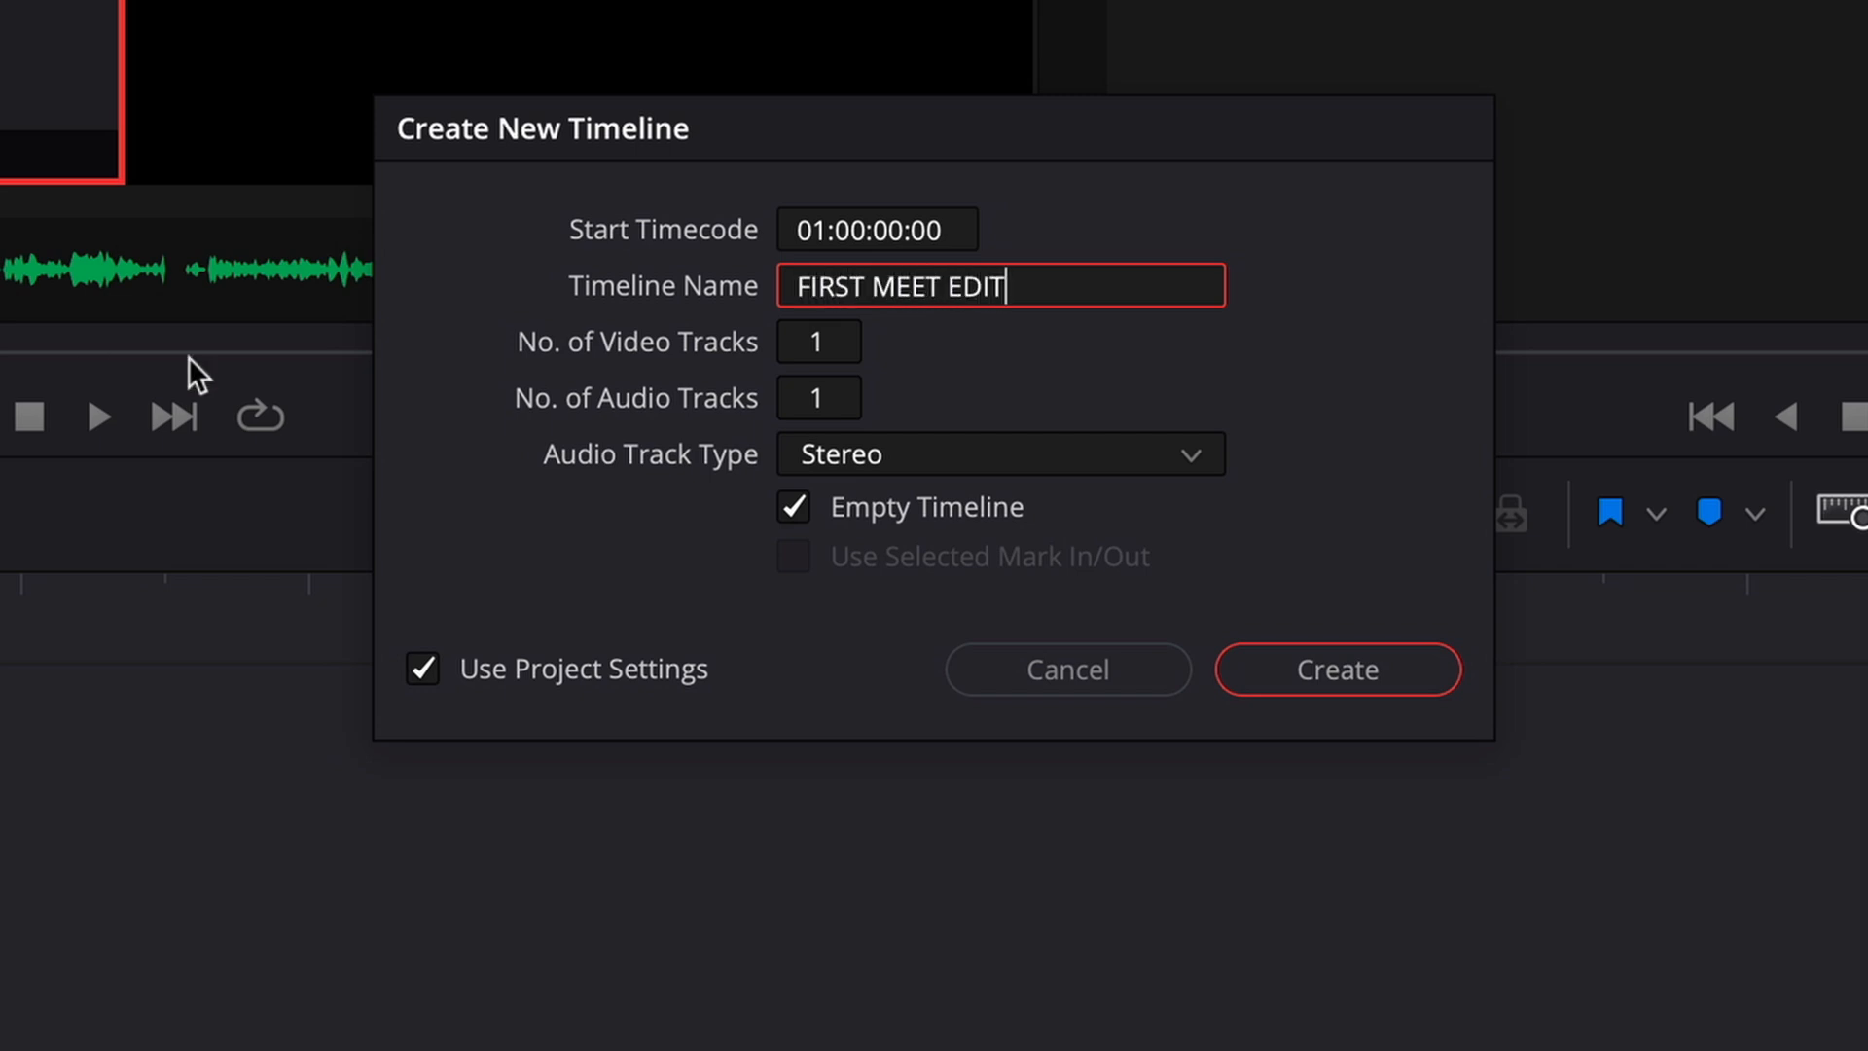
click(1163, 458)
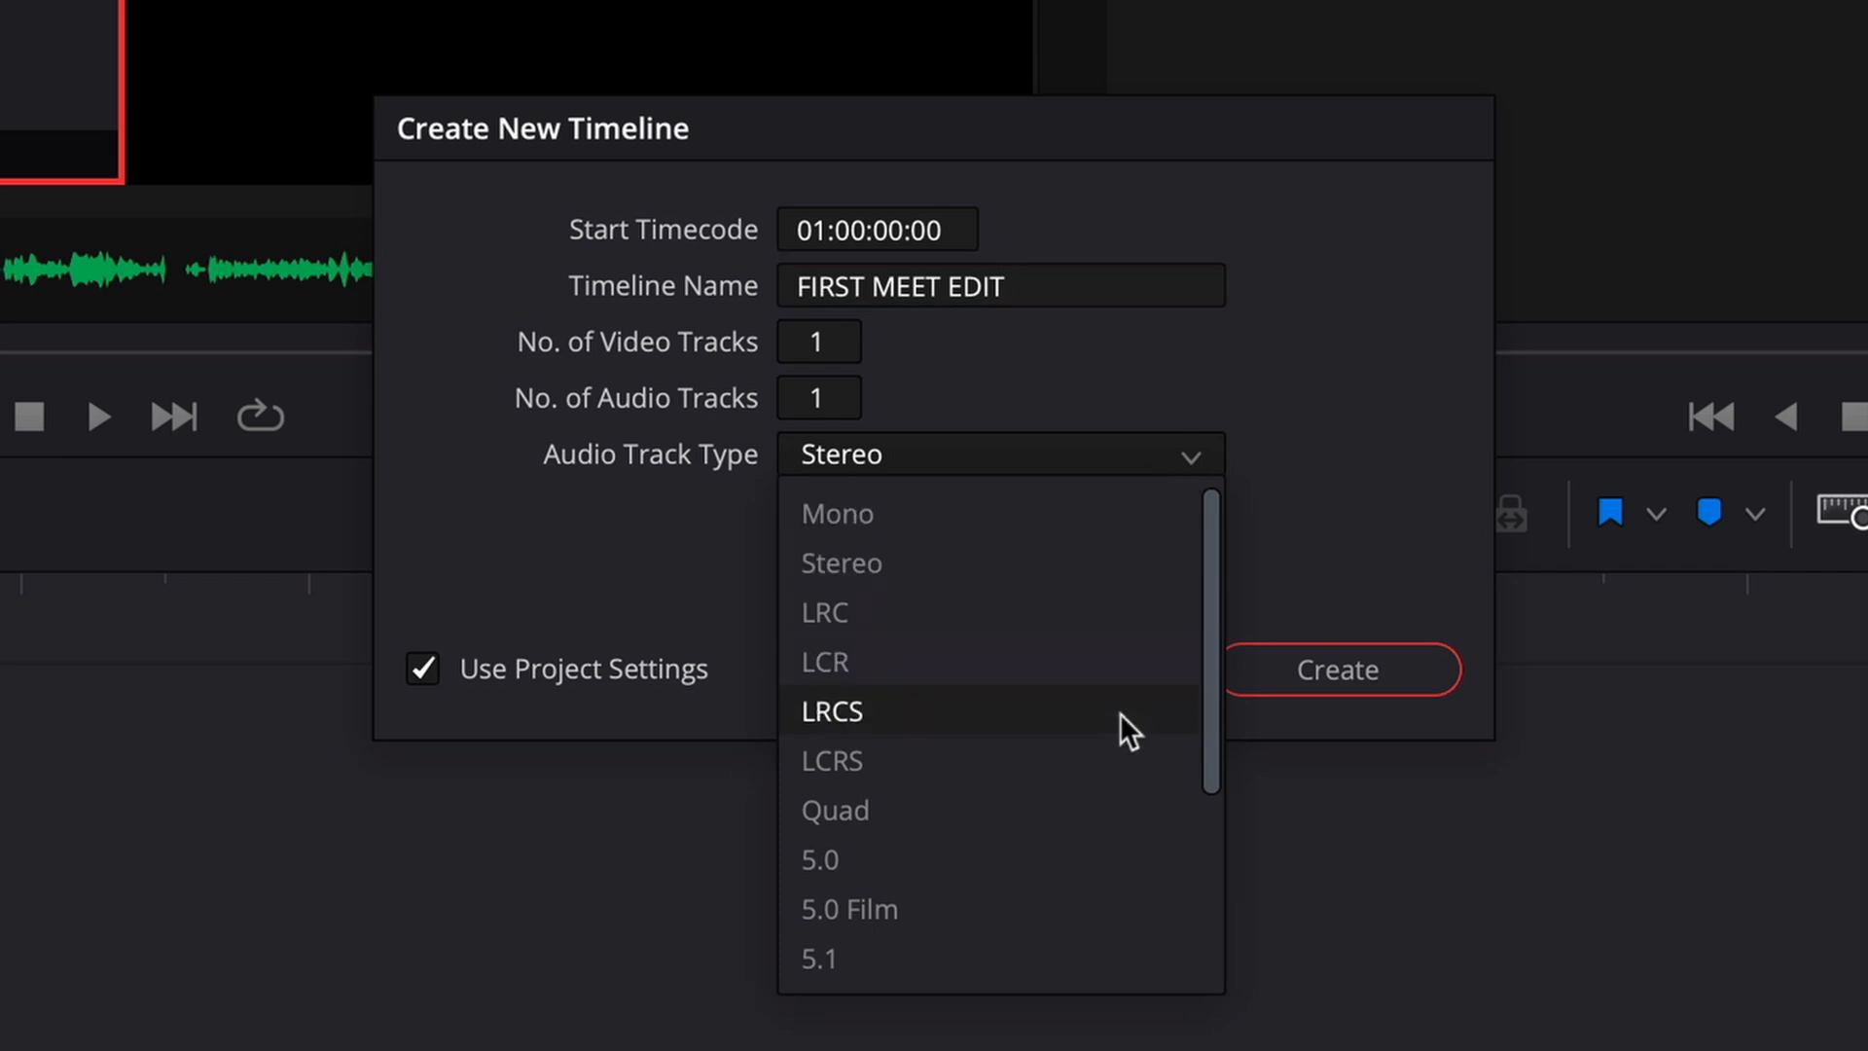
scroll(1119, 721, down, 3)
click(1093, 955)
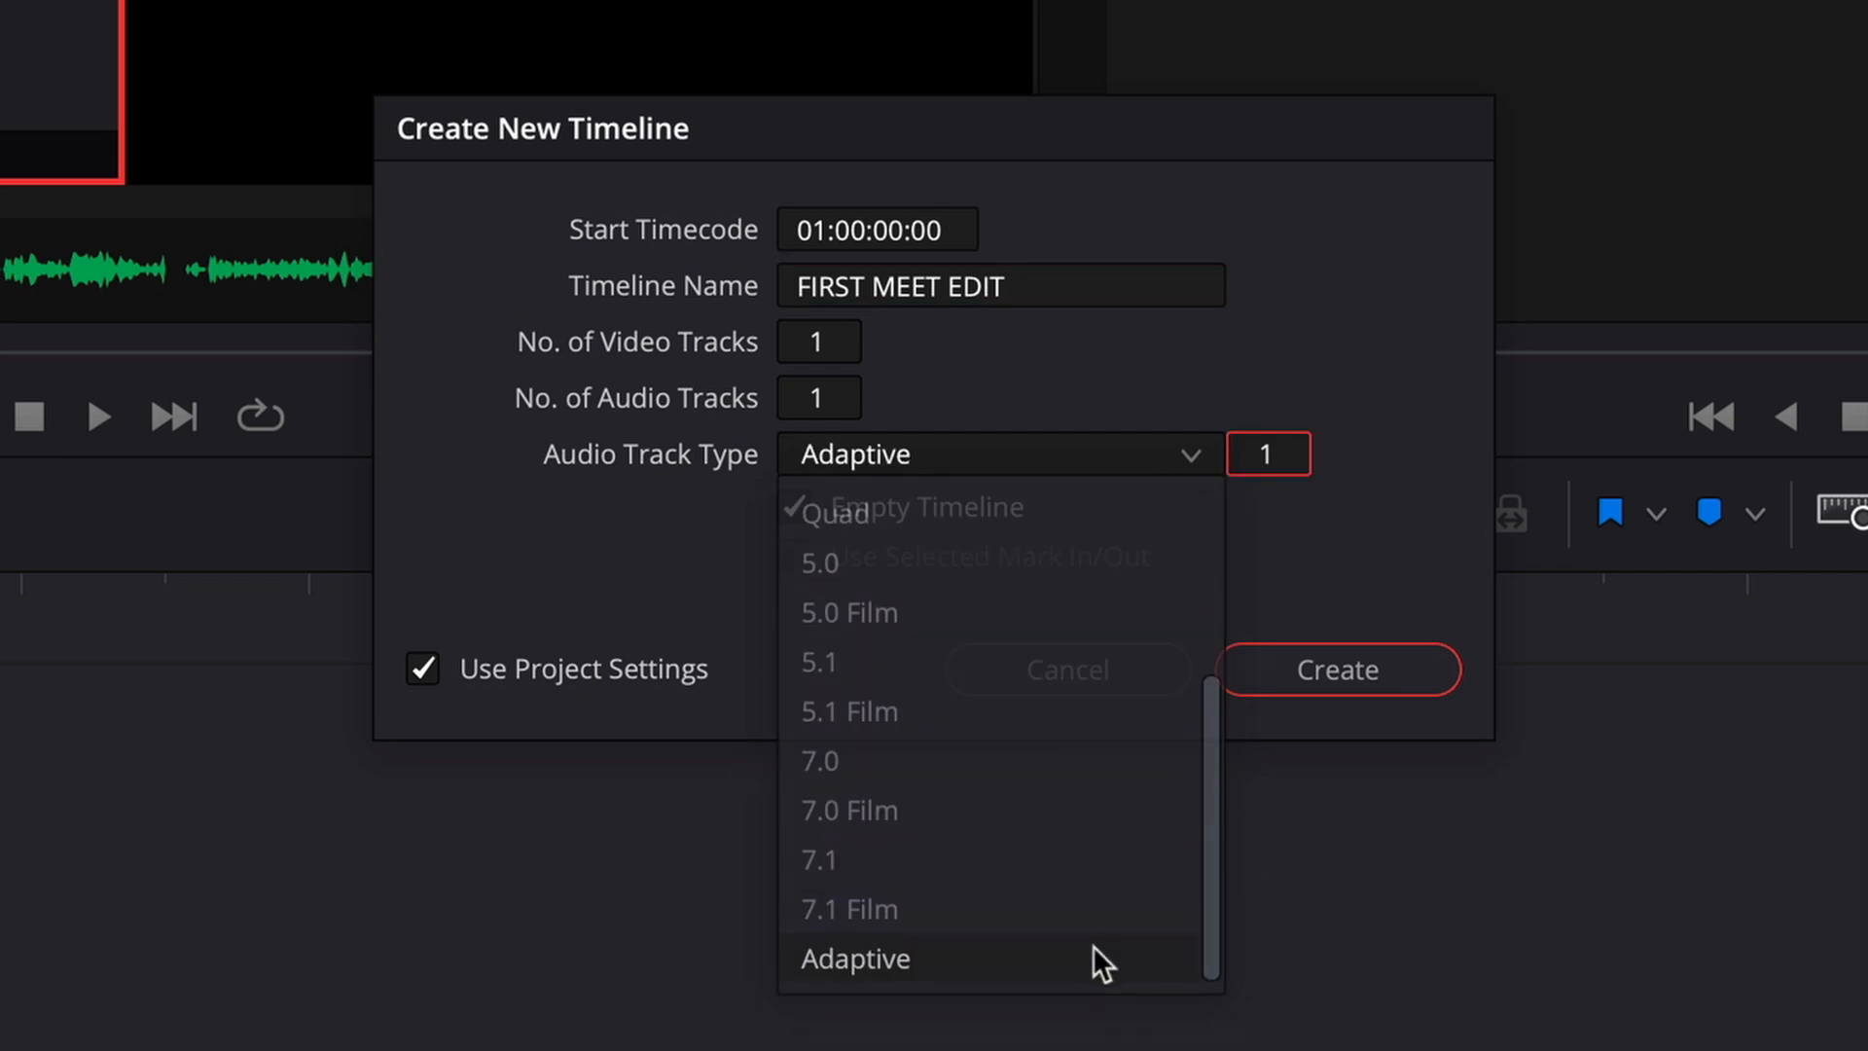
double_click(1274, 469)
text(4)
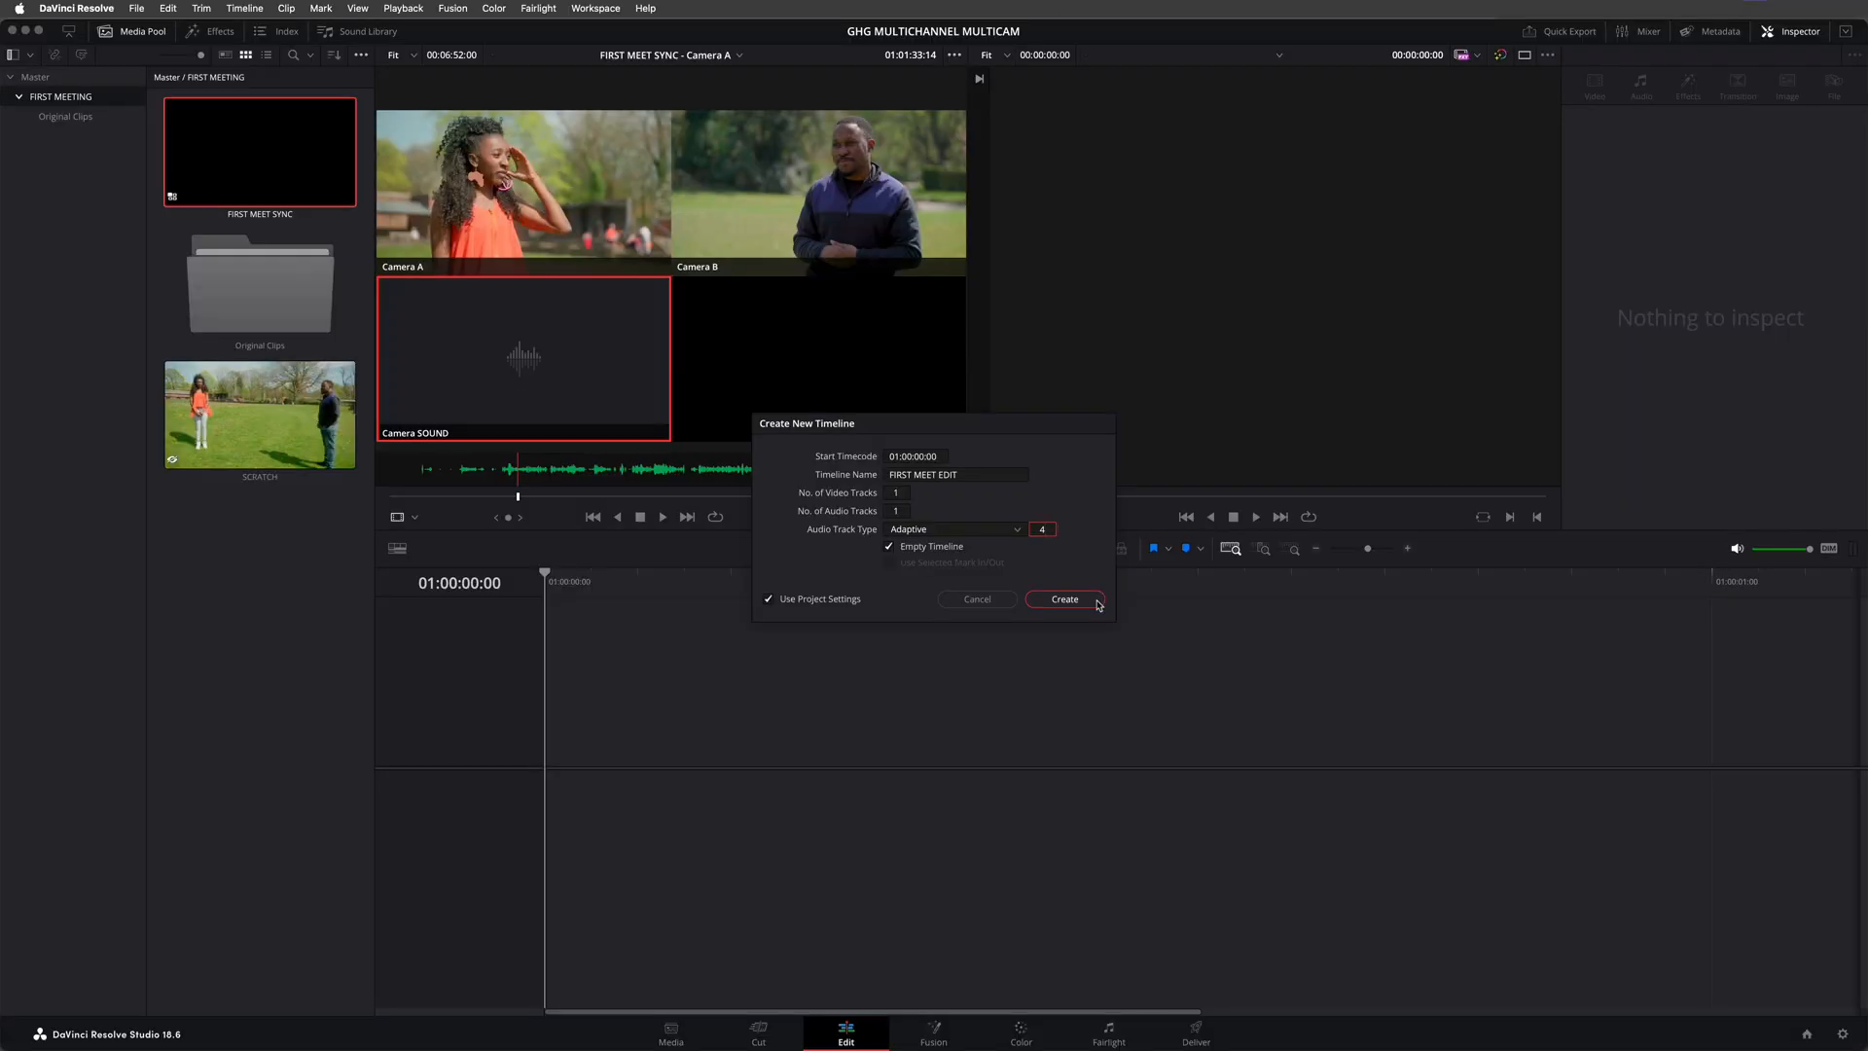
click(1064, 598)
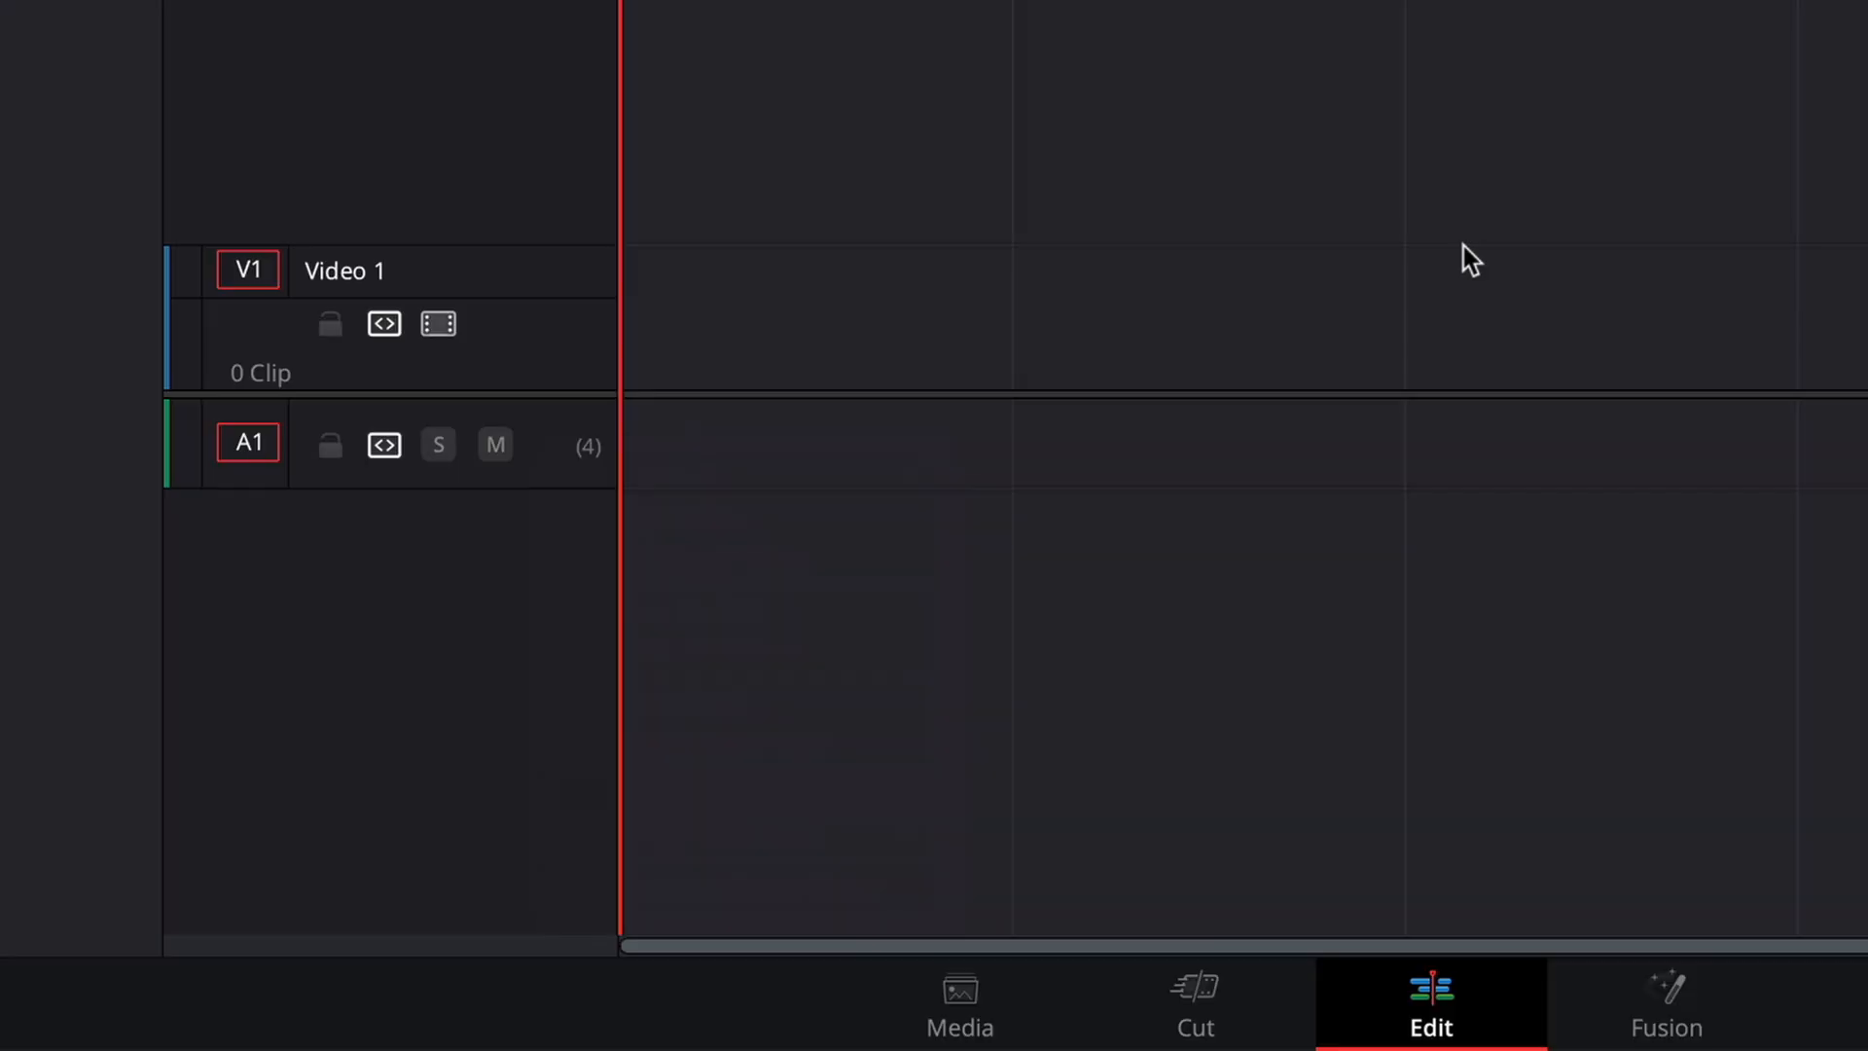
Examine the Adaptive channel-count options for changing the type of audio track A1, leaving them unapplied
right_click(572, 473)
mouse_move(843, 825)
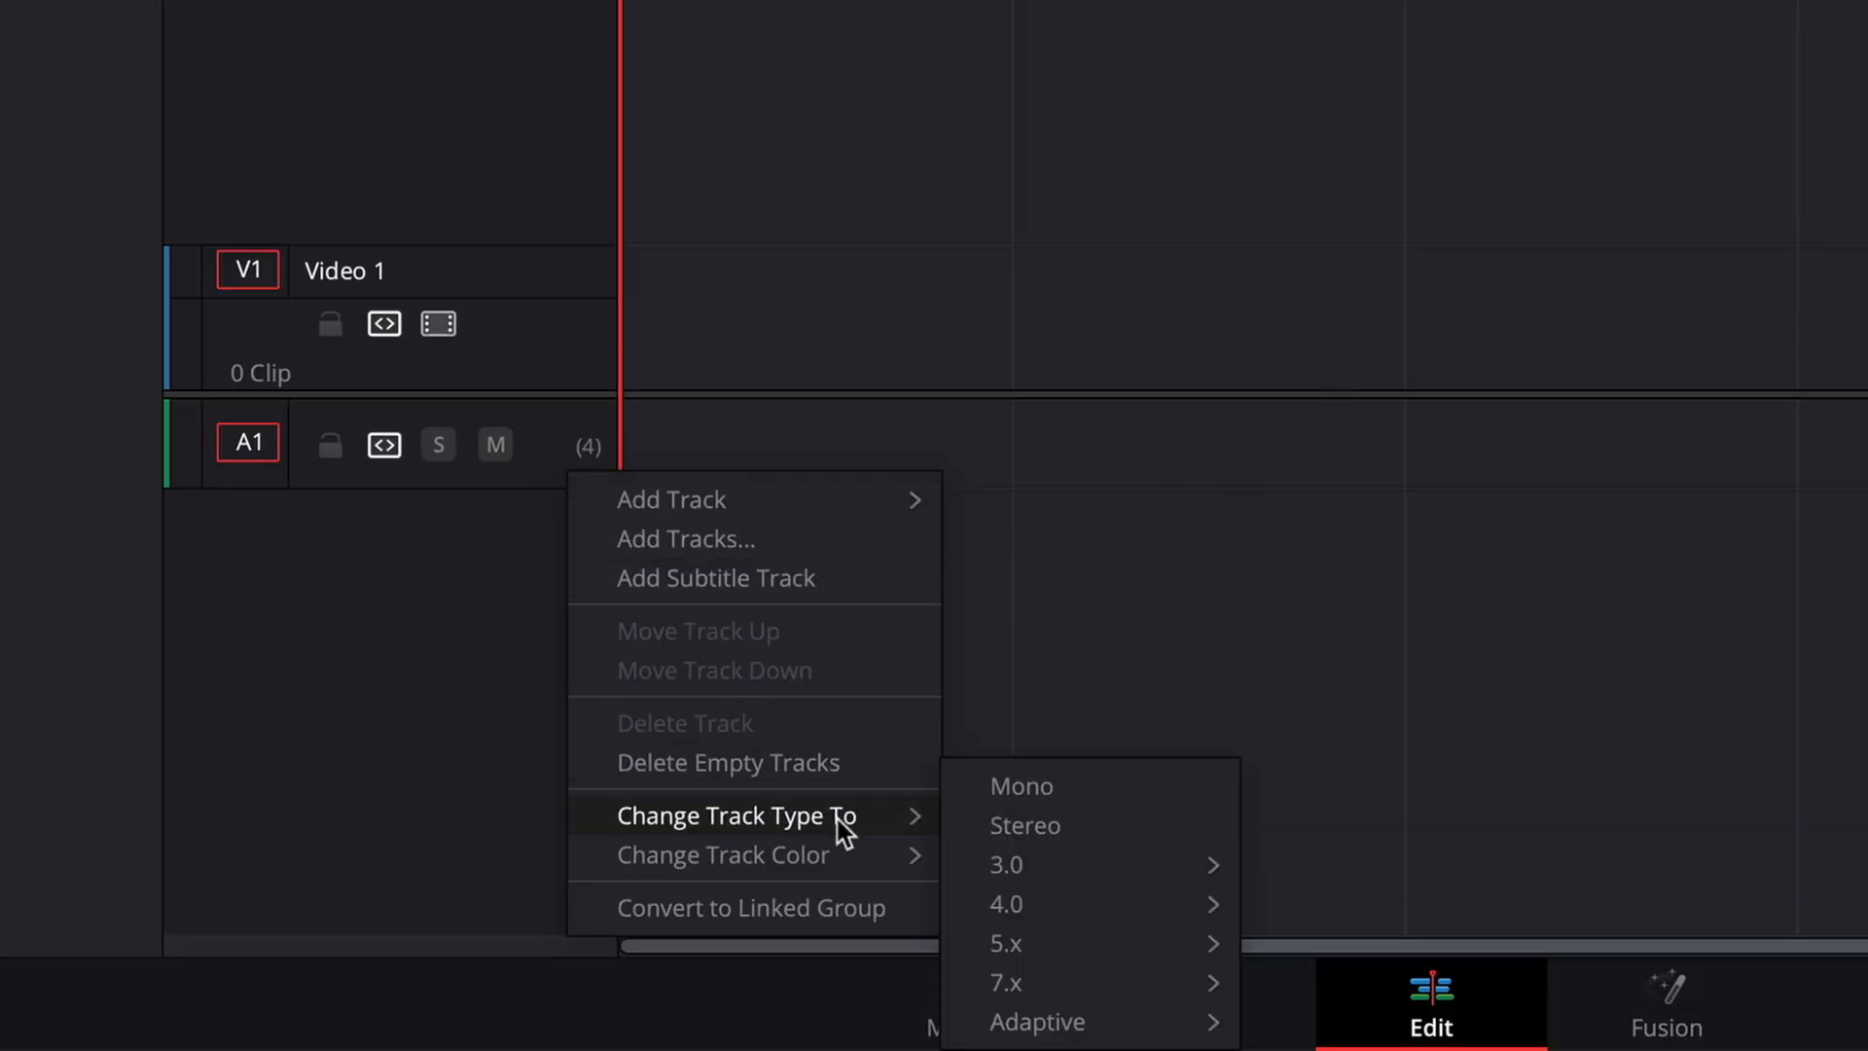
mouse_move(1125, 1017)
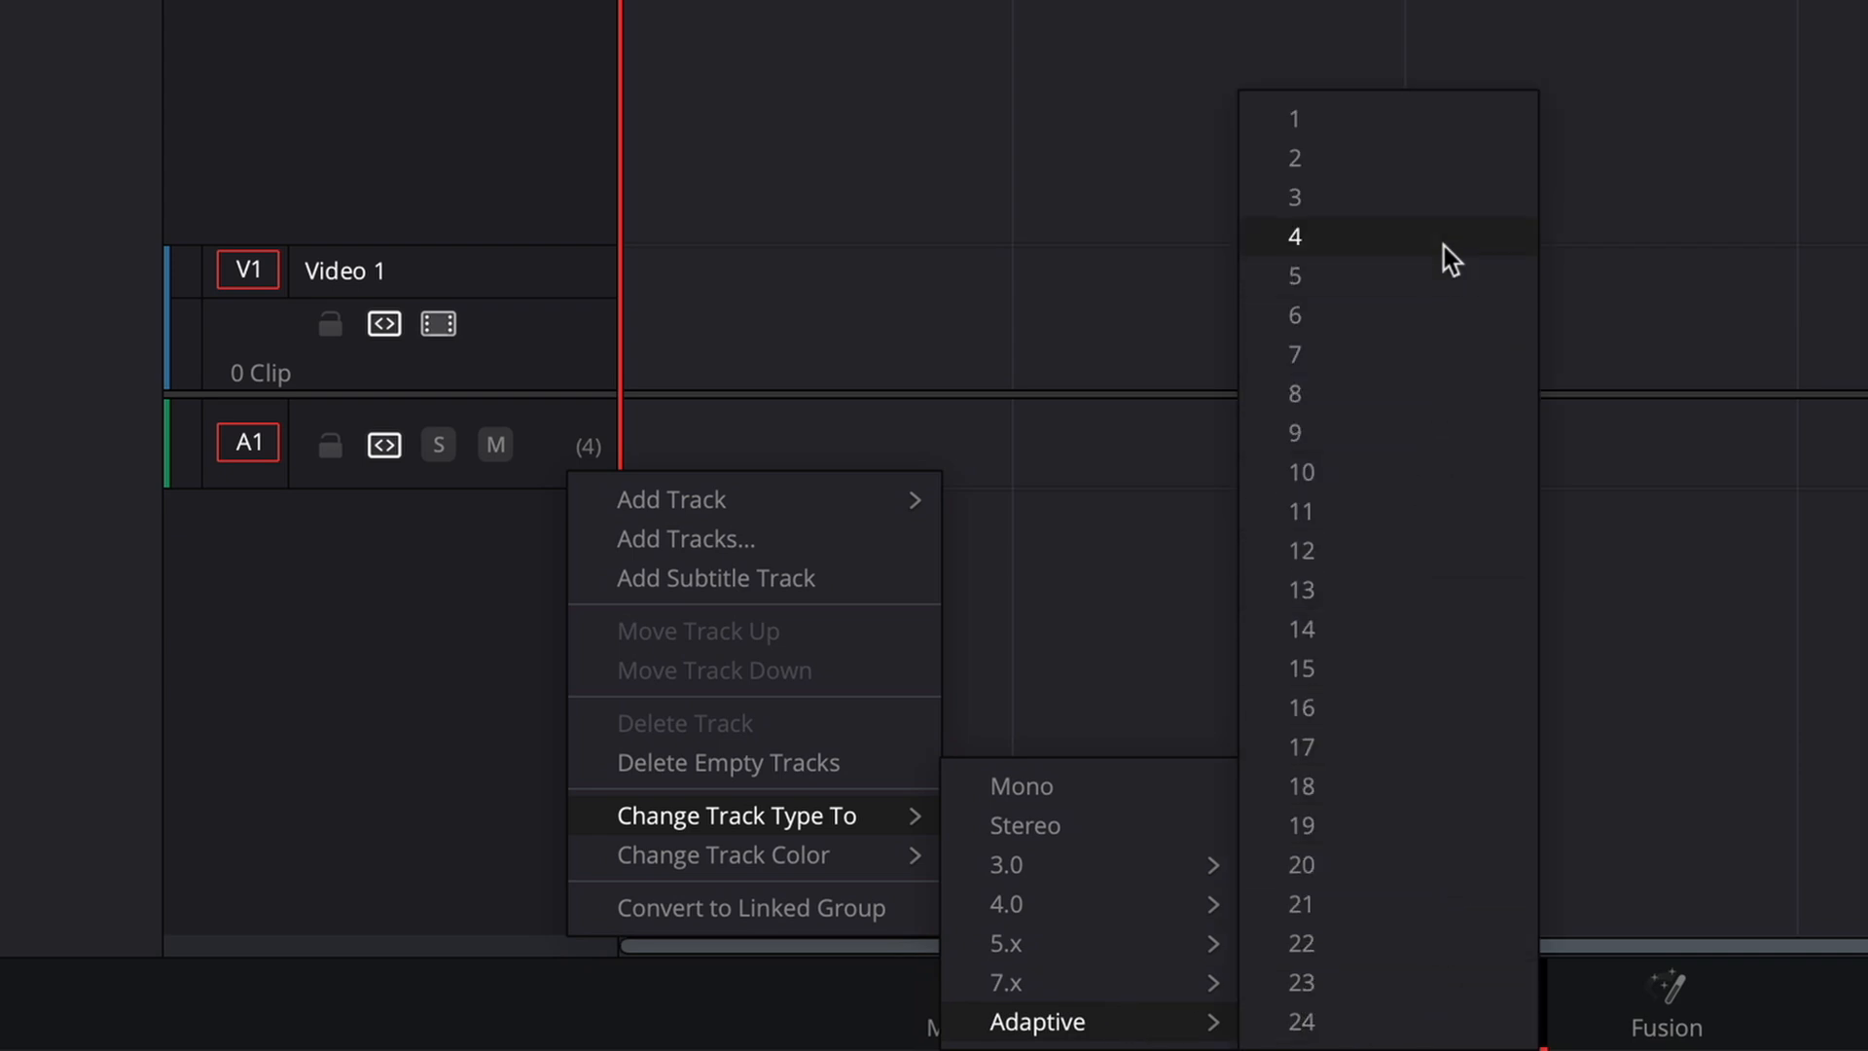
click(1747, 252)
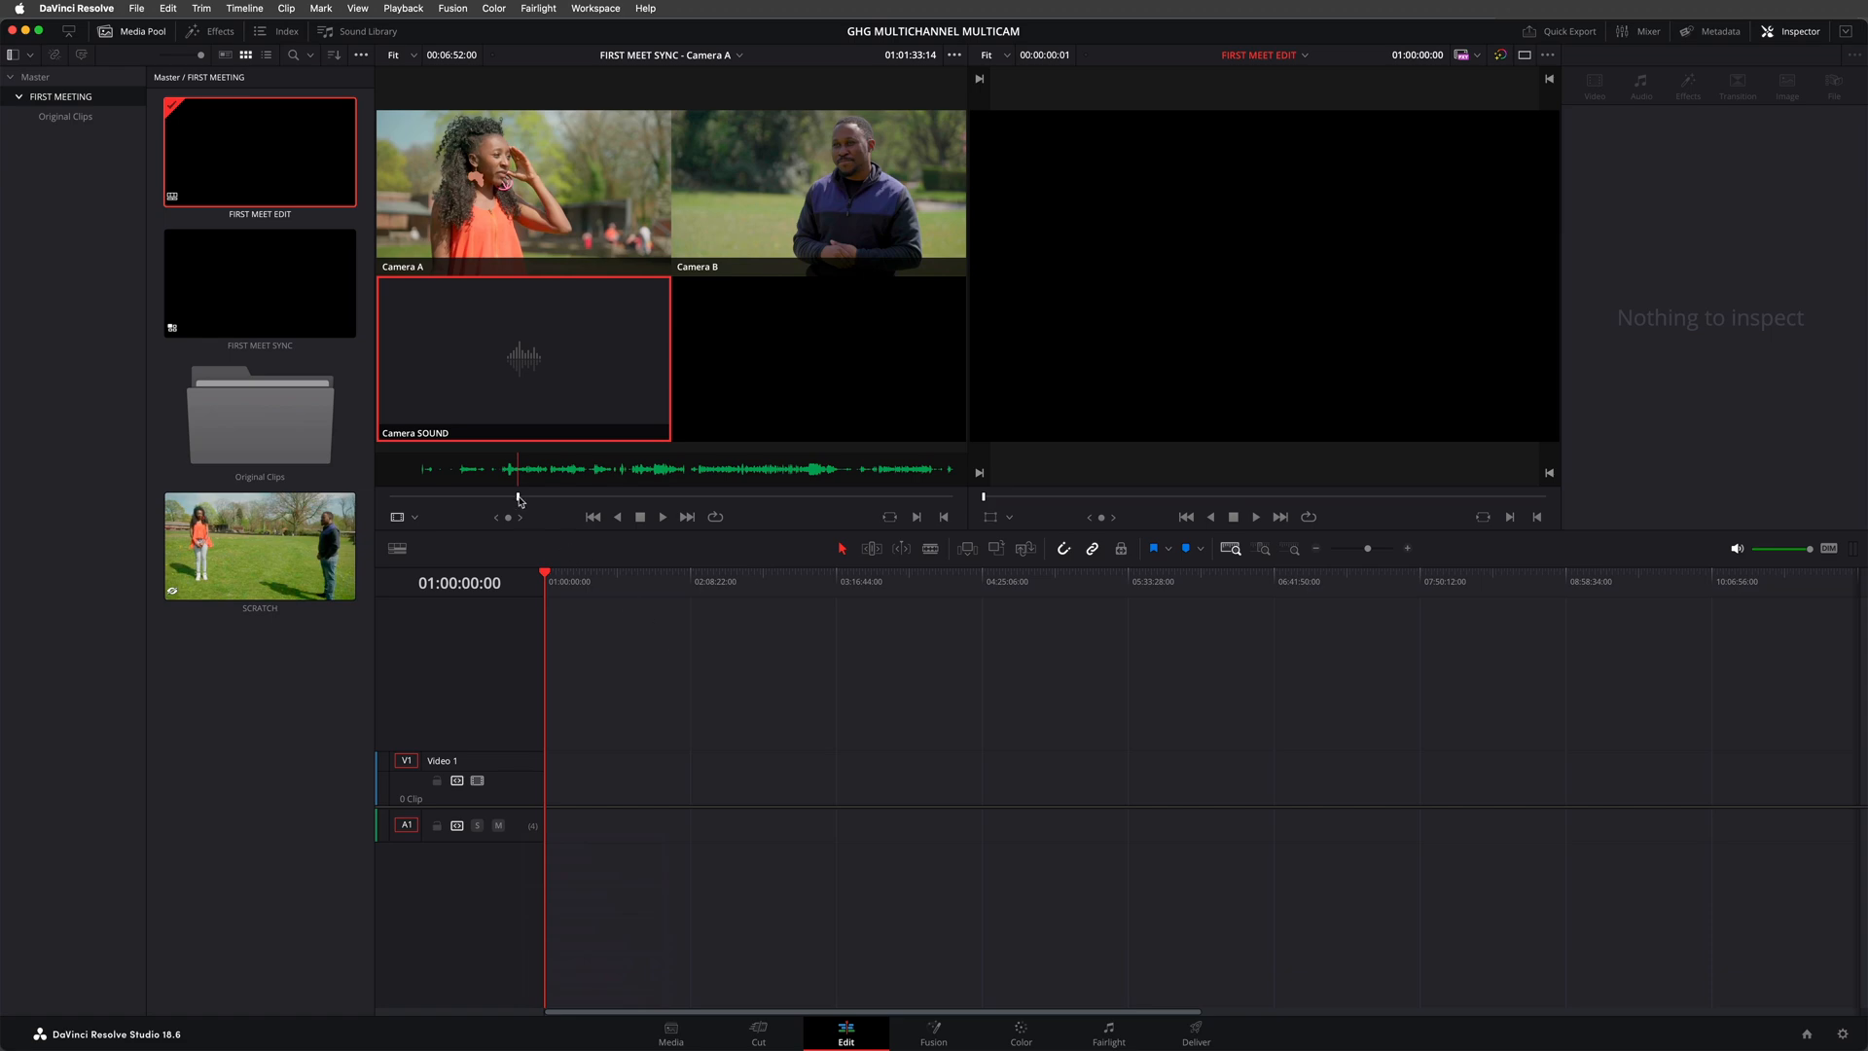
Mark an in point at 01:02:56:02 in FIRST MEET SYNC and edit the clip from there into the FIRST MEET EDIT timeline
drag(519, 499, 653, 507)
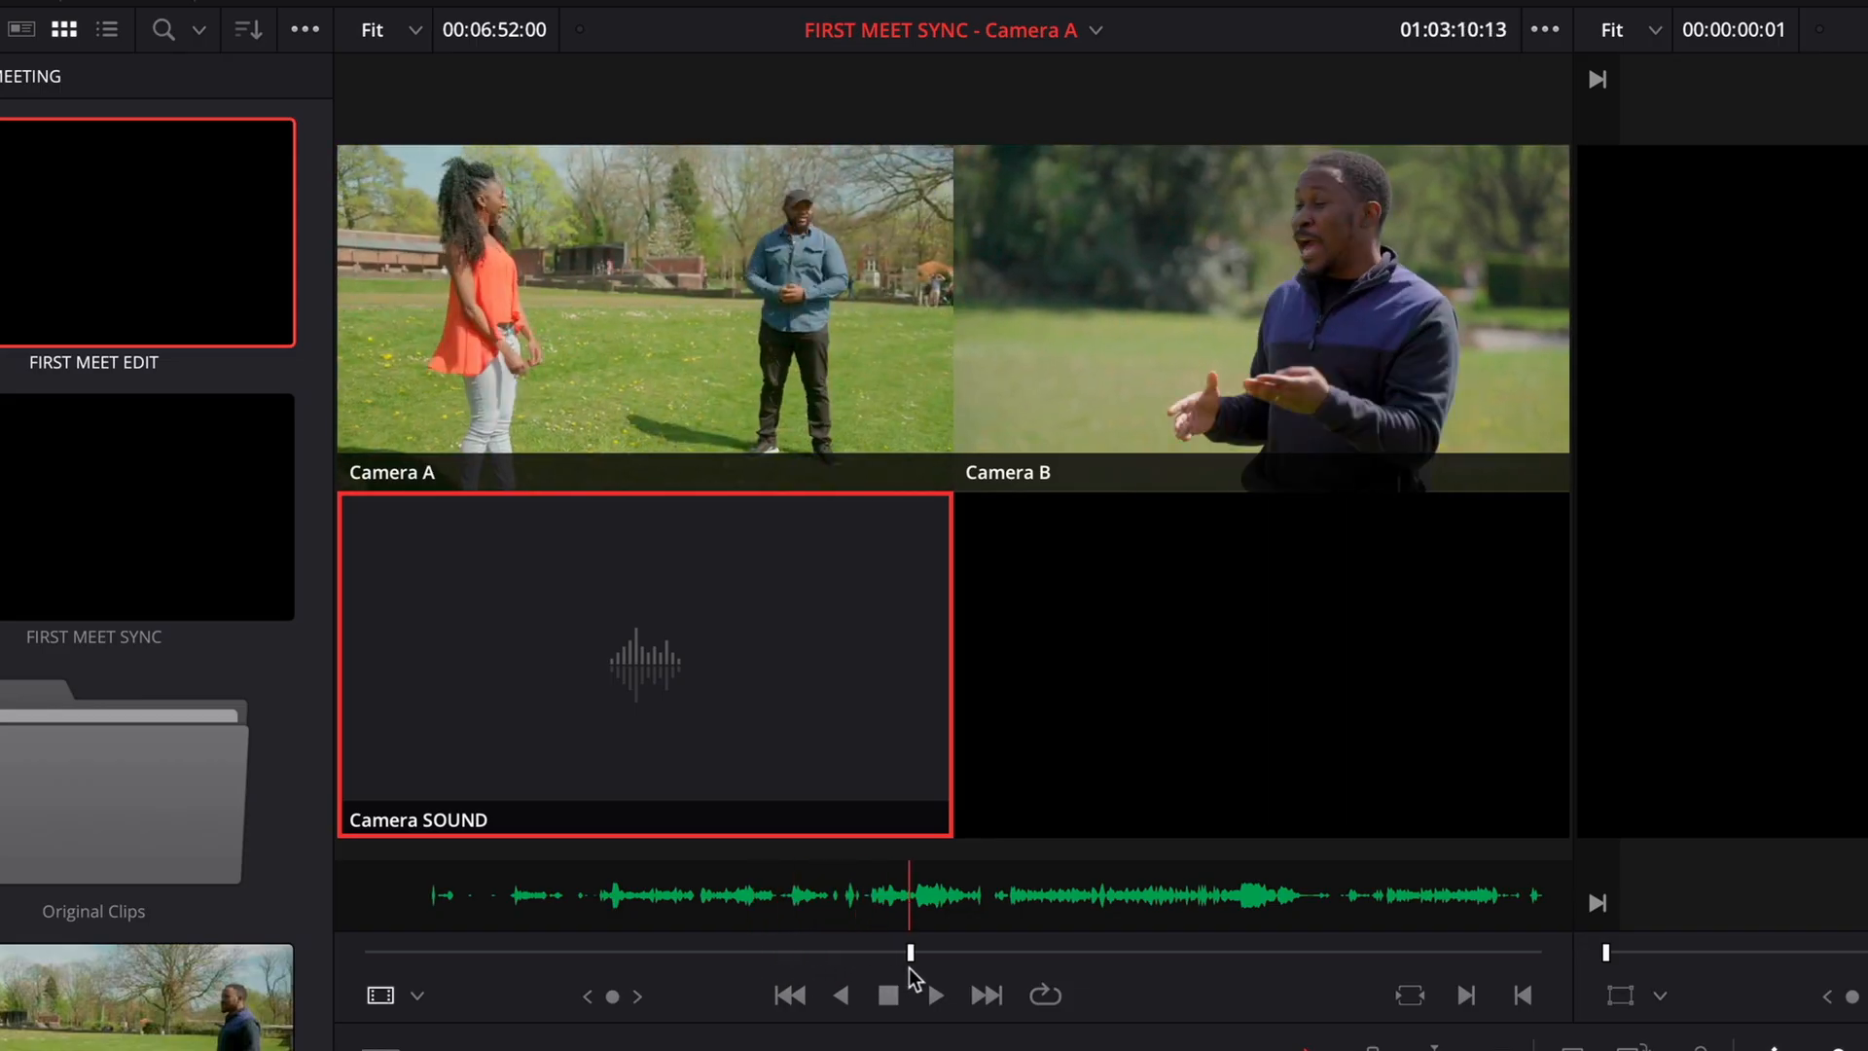
drag(910, 970, 866, 973)
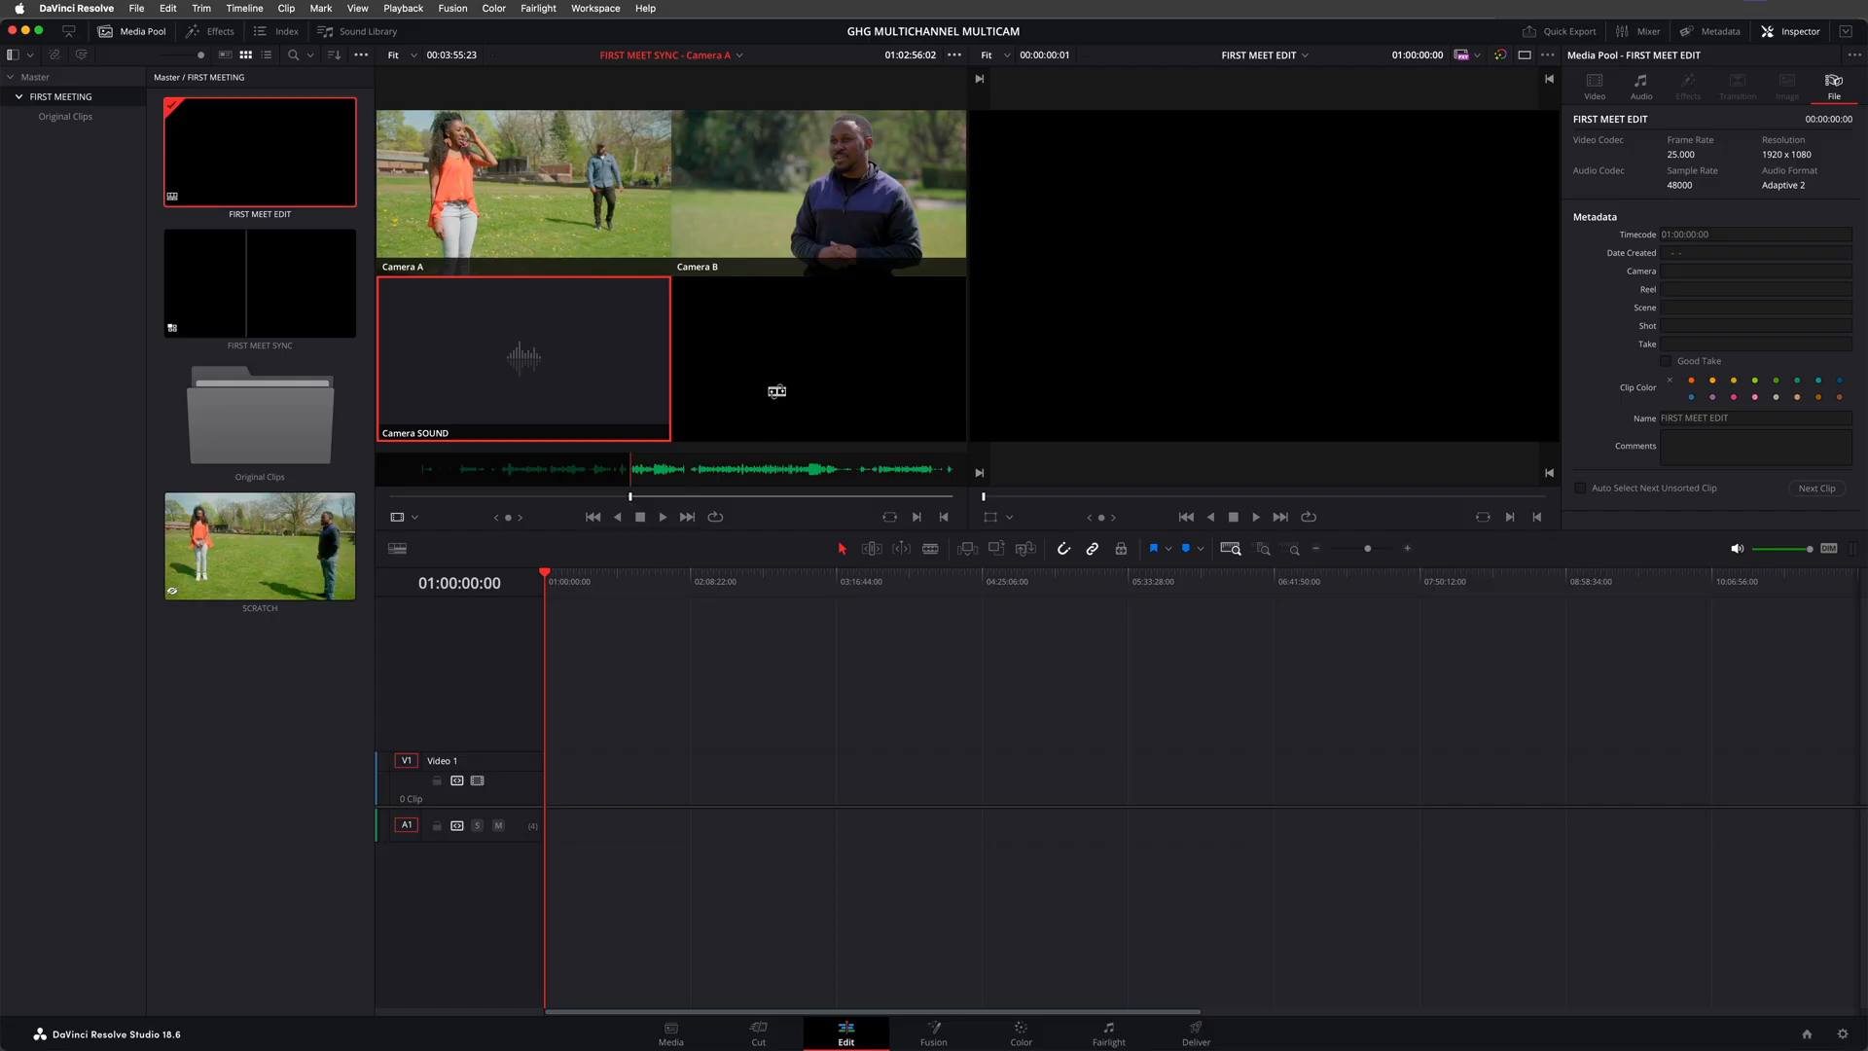
drag(776, 391, 1326, 339)
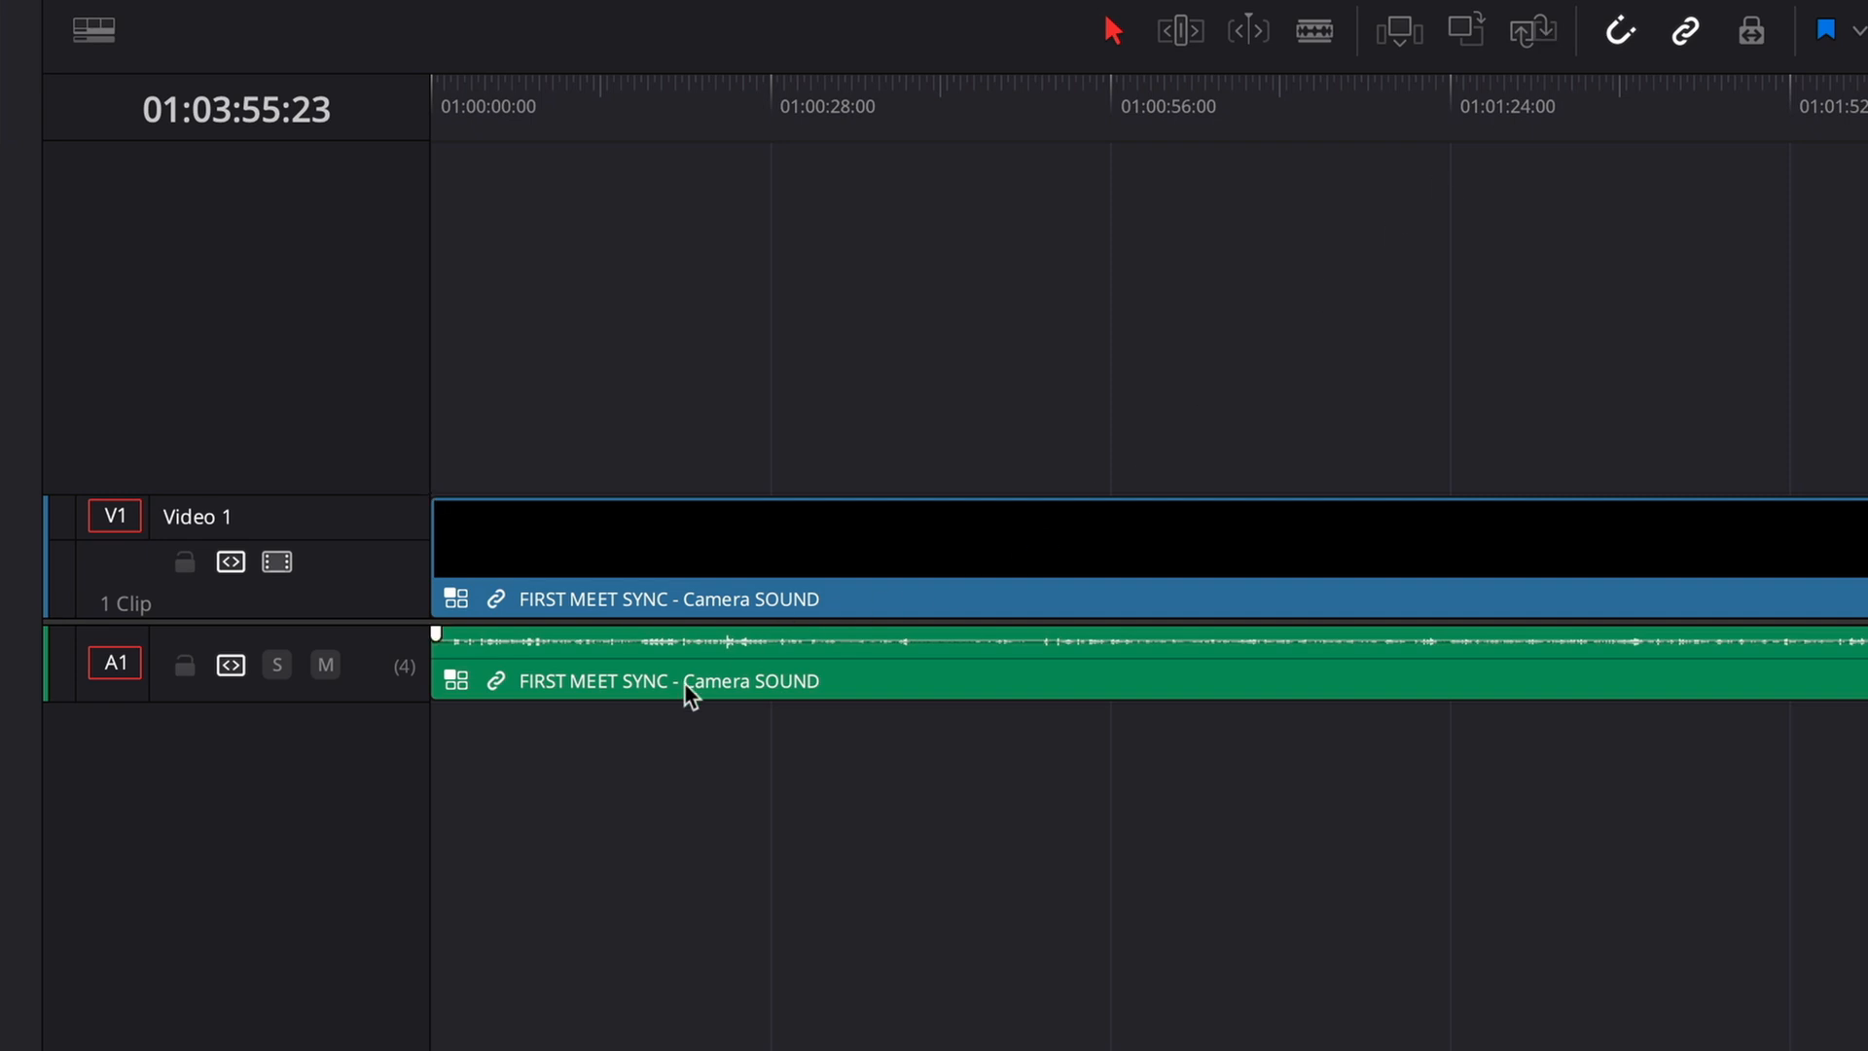
Check which multicam angle the audio clip on A1 is set to use
right_click(685, 681)
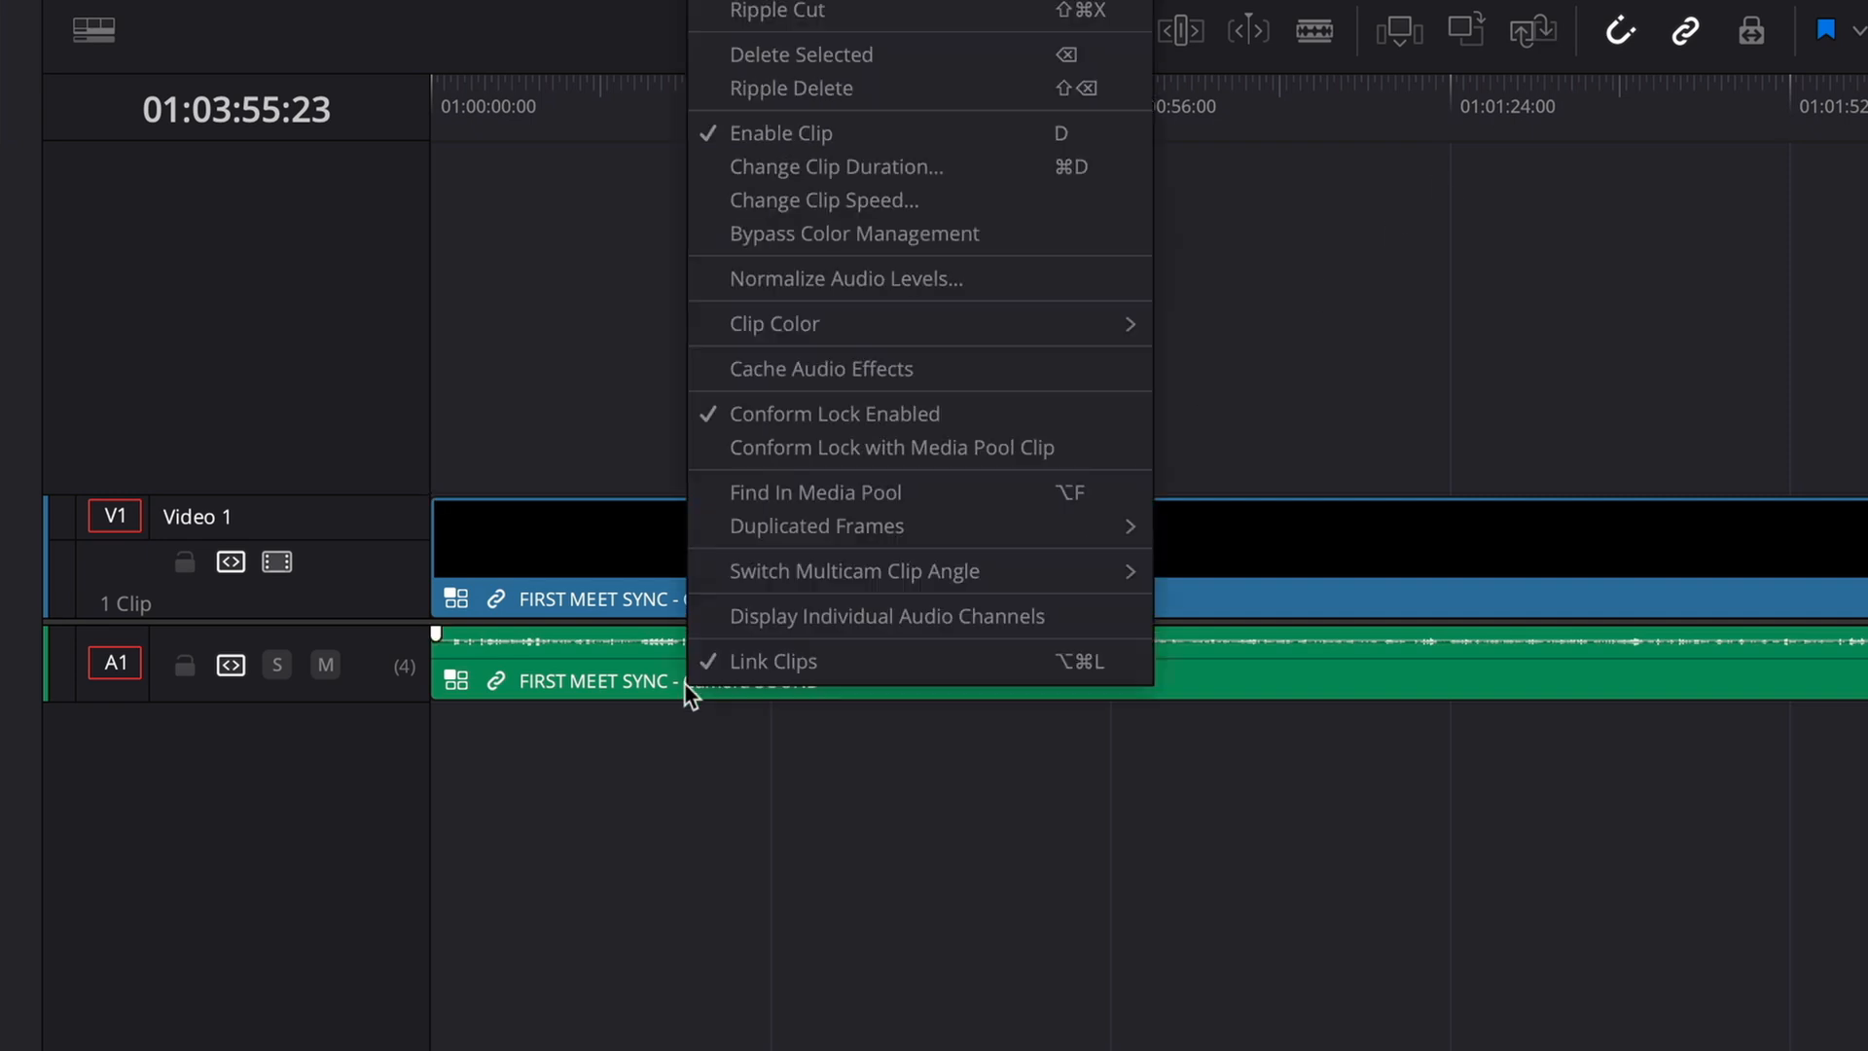
mouse_move(1094, 584)
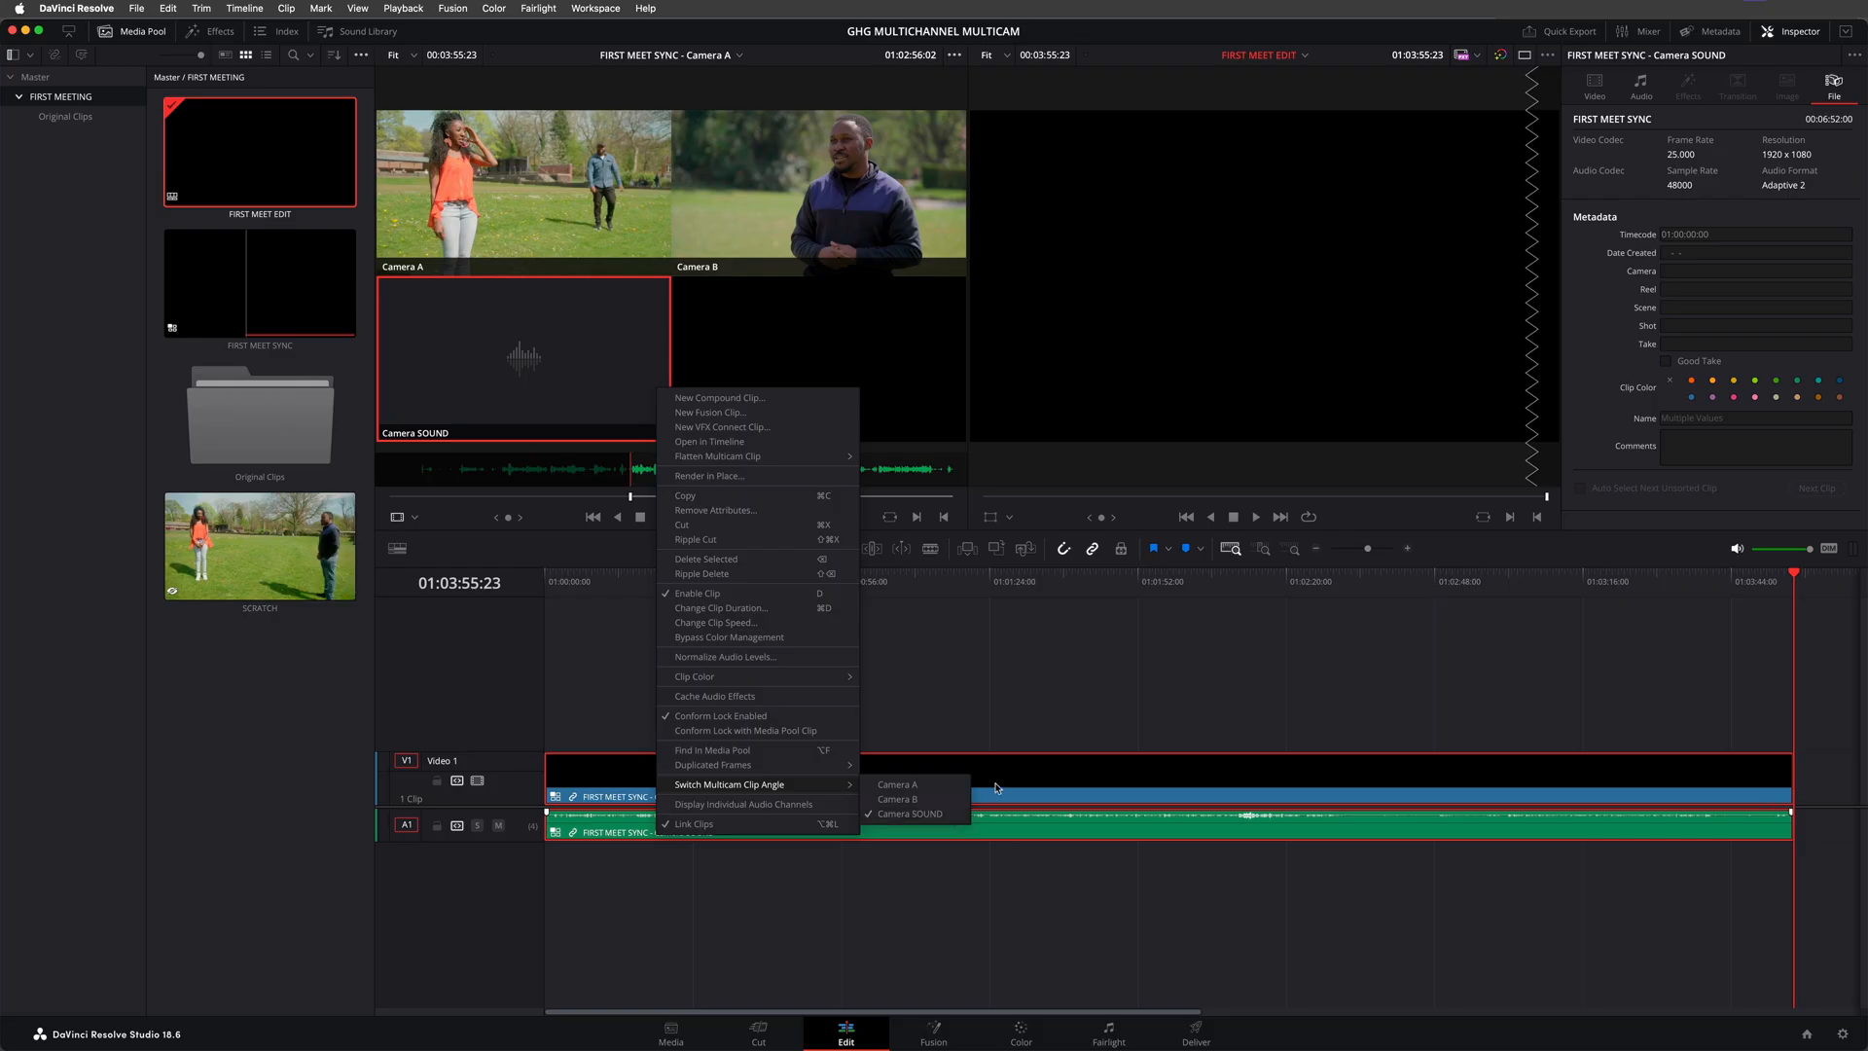
click(1468, 581)
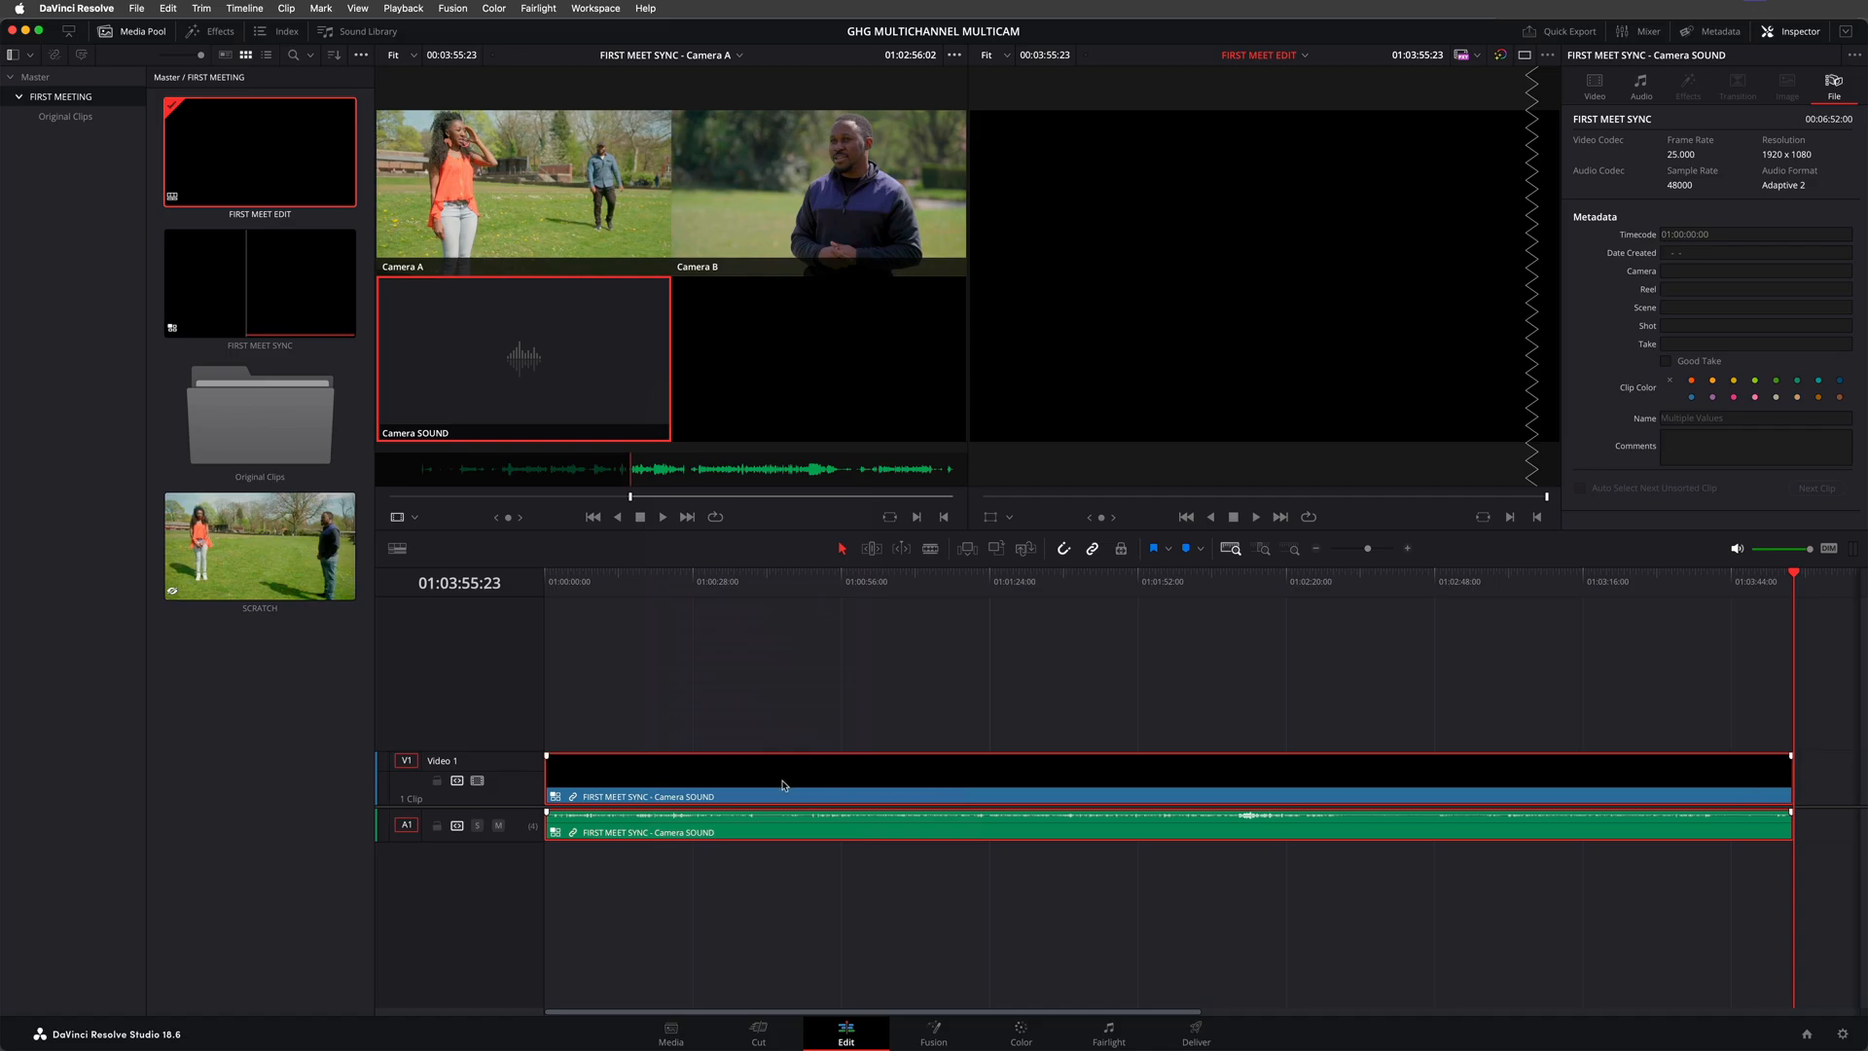
Switch the multicam angle of the video clip on V1 to Camera A
right_click(671, 786)
mouse_move(797, 734)
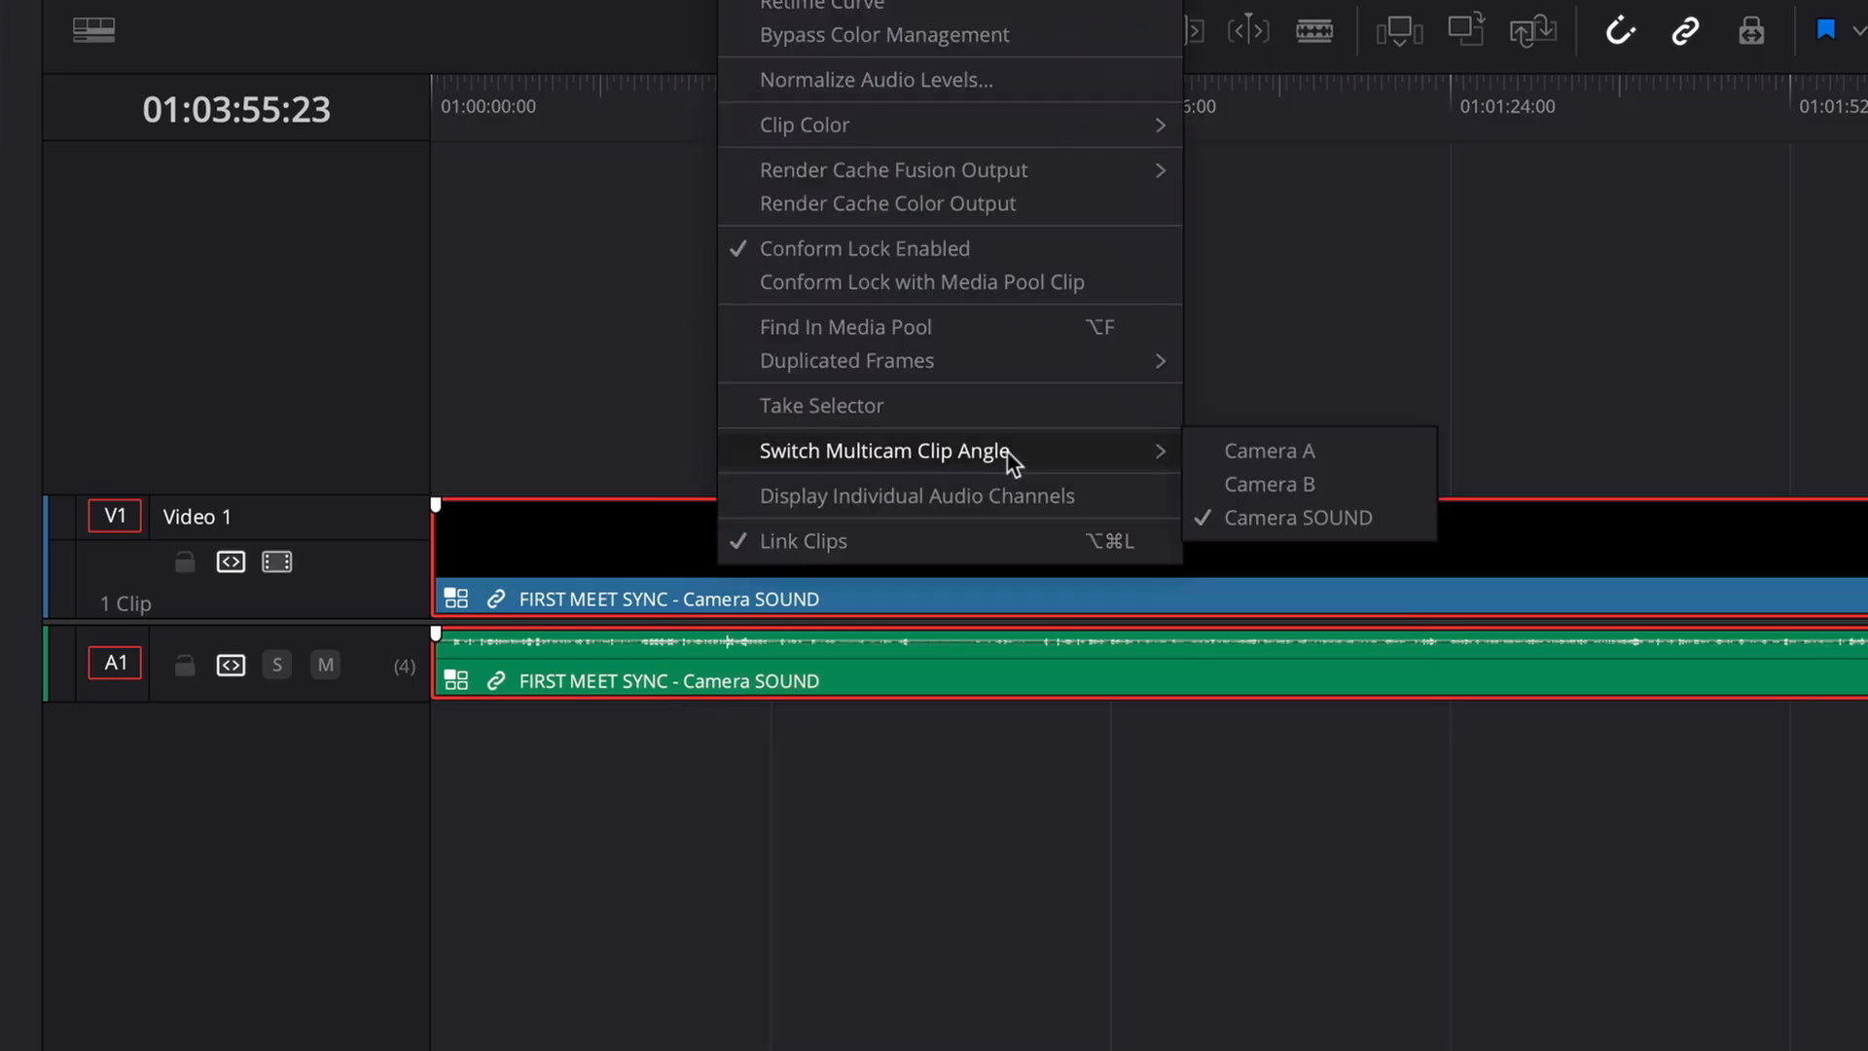
click(1375, 447)
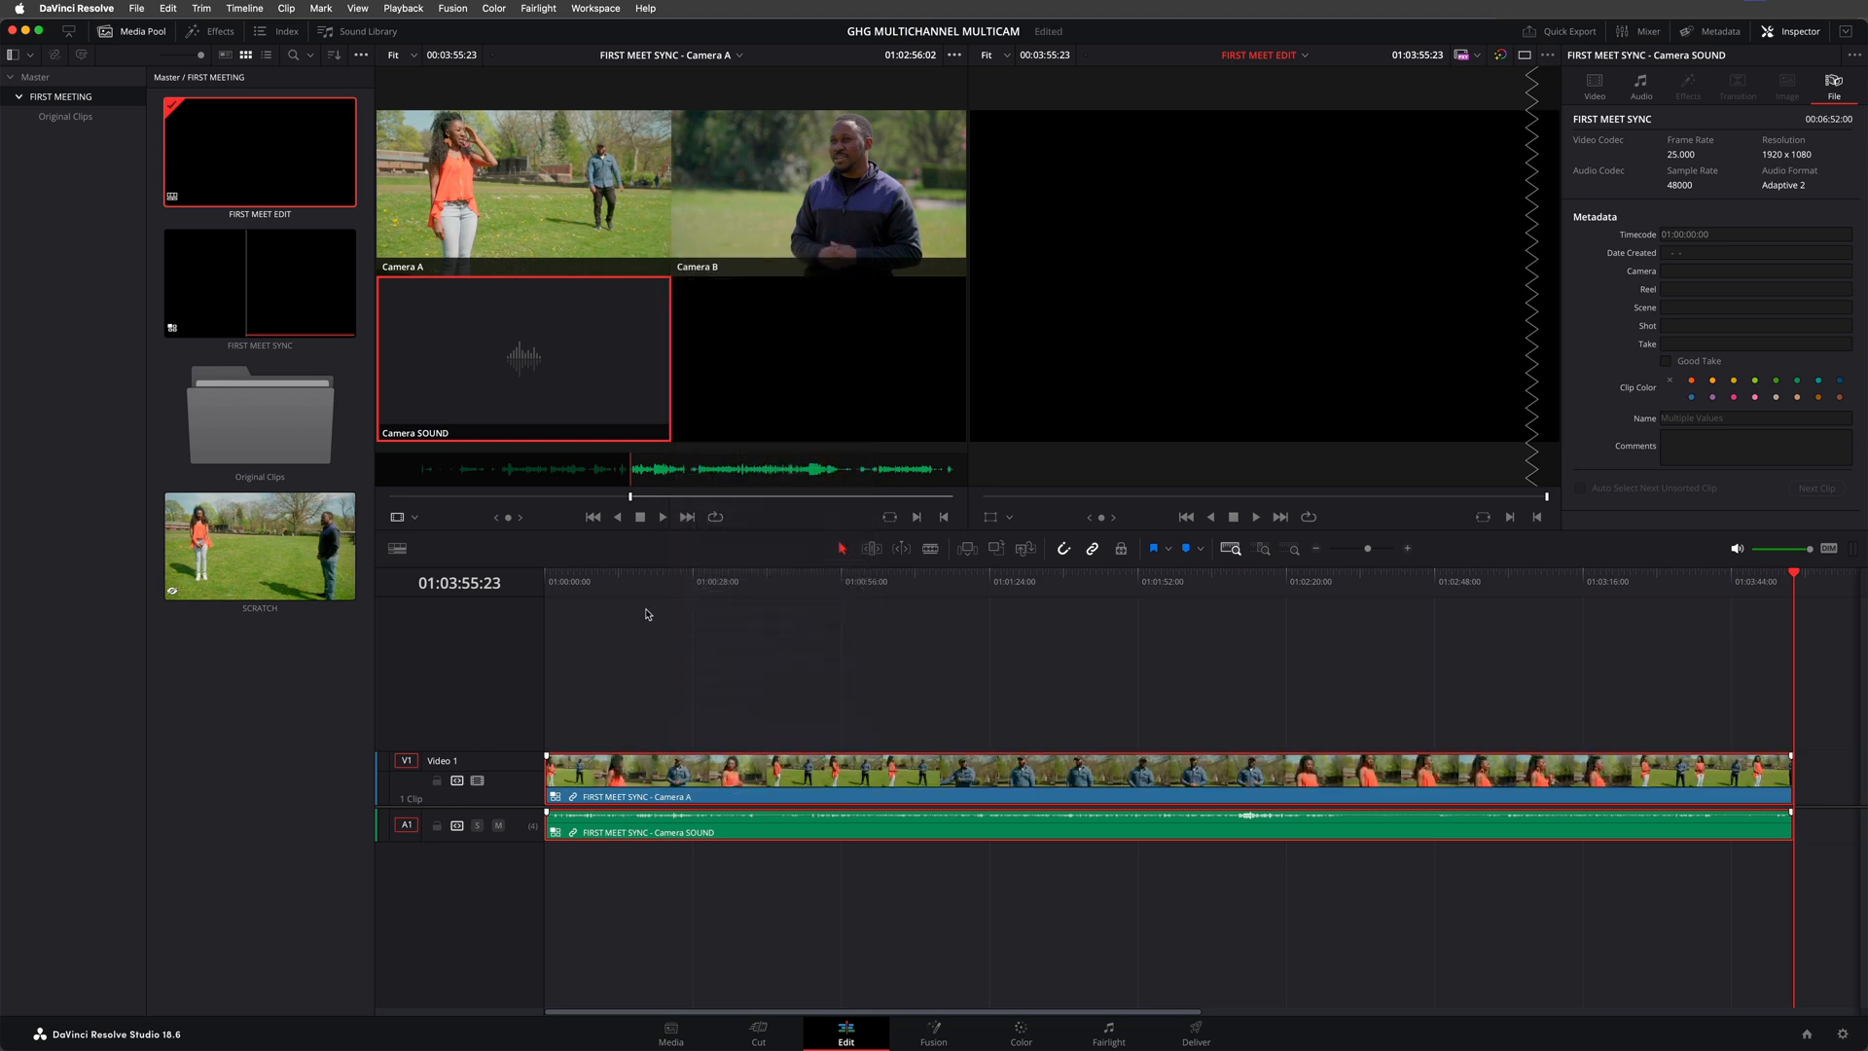
Return the playhead to the timeline start and set up the multicam viewer and a taller audio track for editing
drag(583, 582, 550, 585)
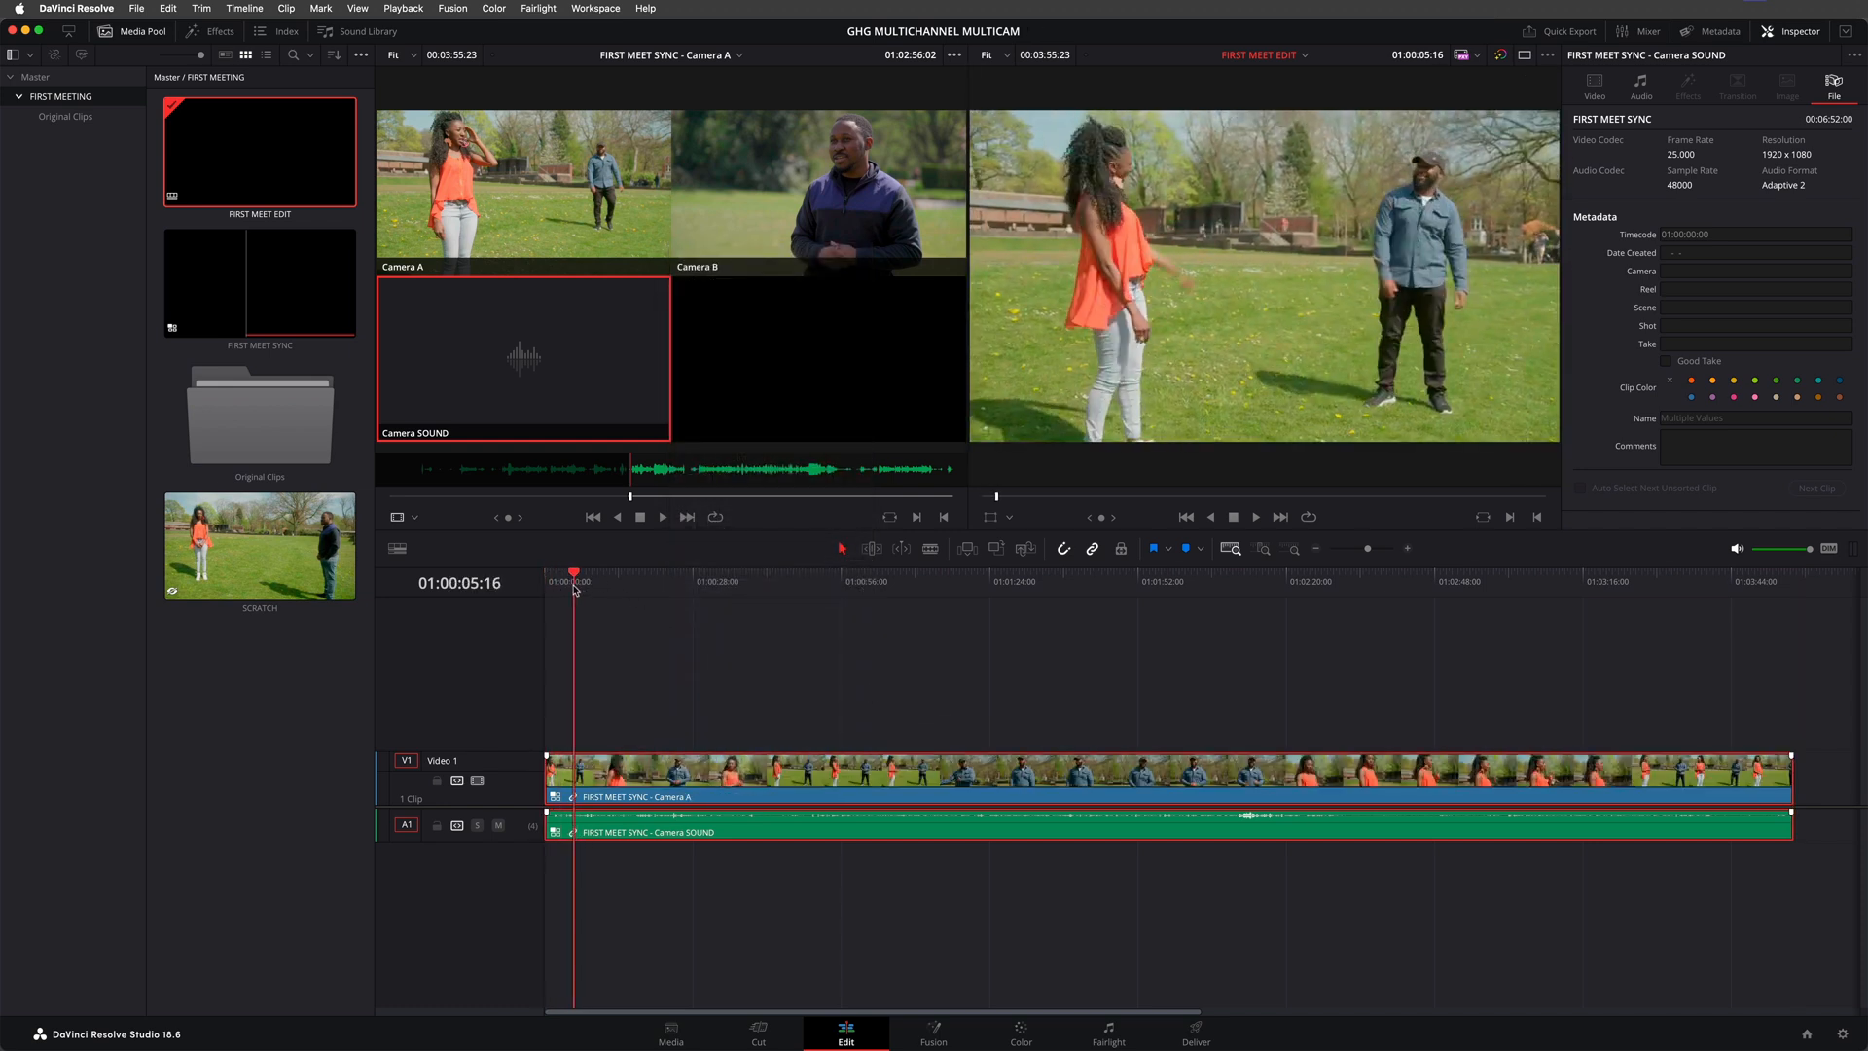
key(Home)
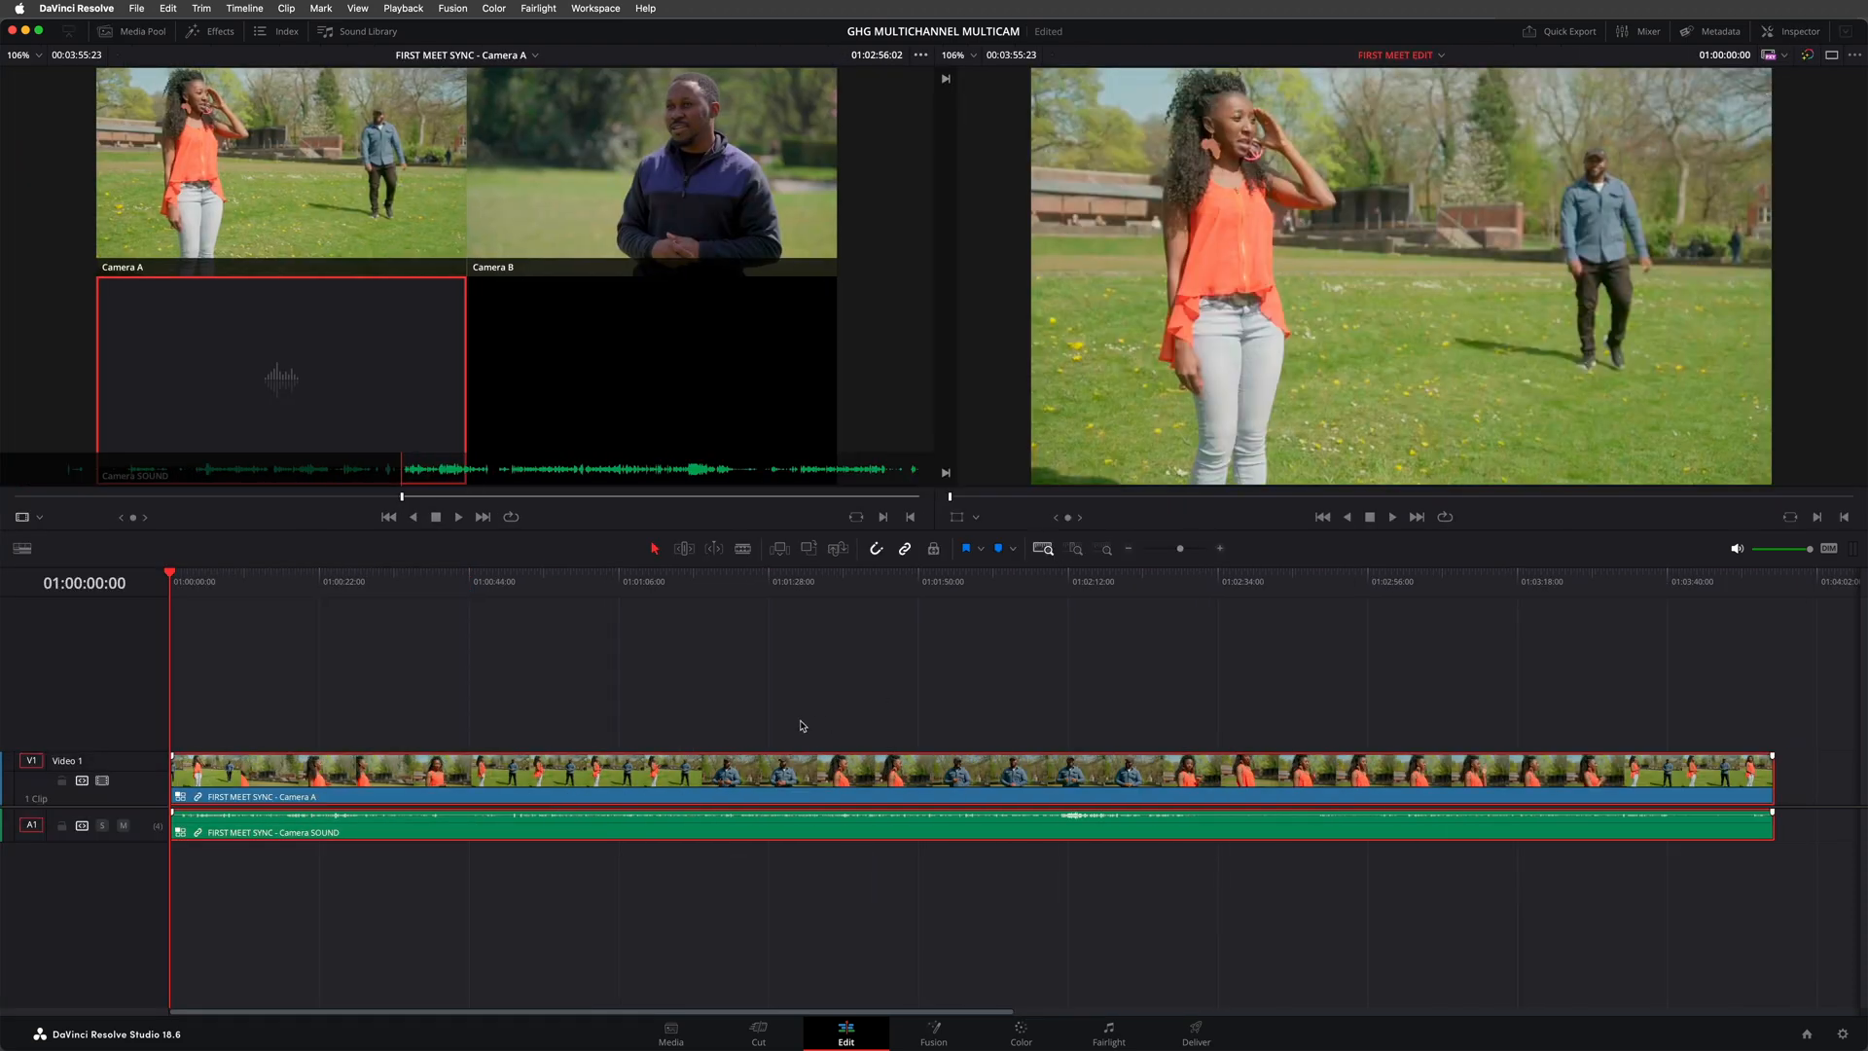
key(super+a)
scroll(818, 884, up, 3)
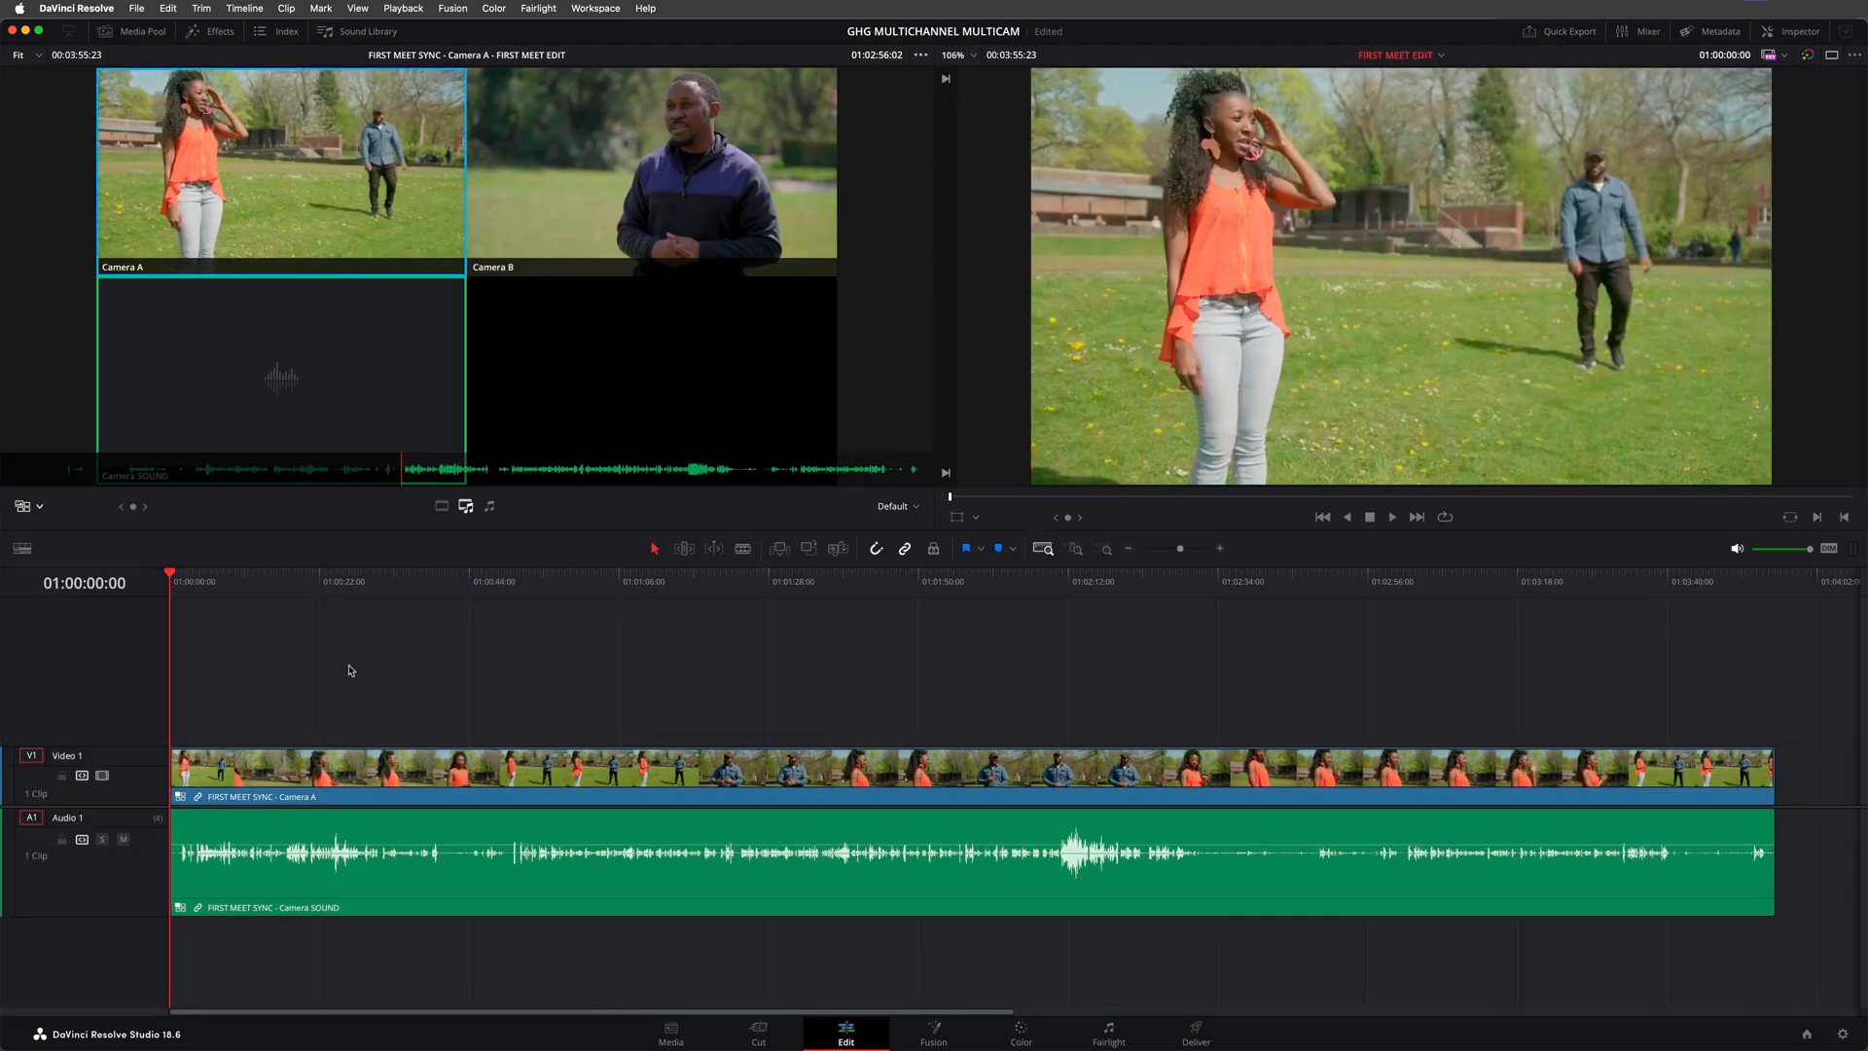
Play the FIRST MEET EDIT timeline, split the multicam clip at 01:00:22:09 and cut out unwanted stretches after it
key(space)
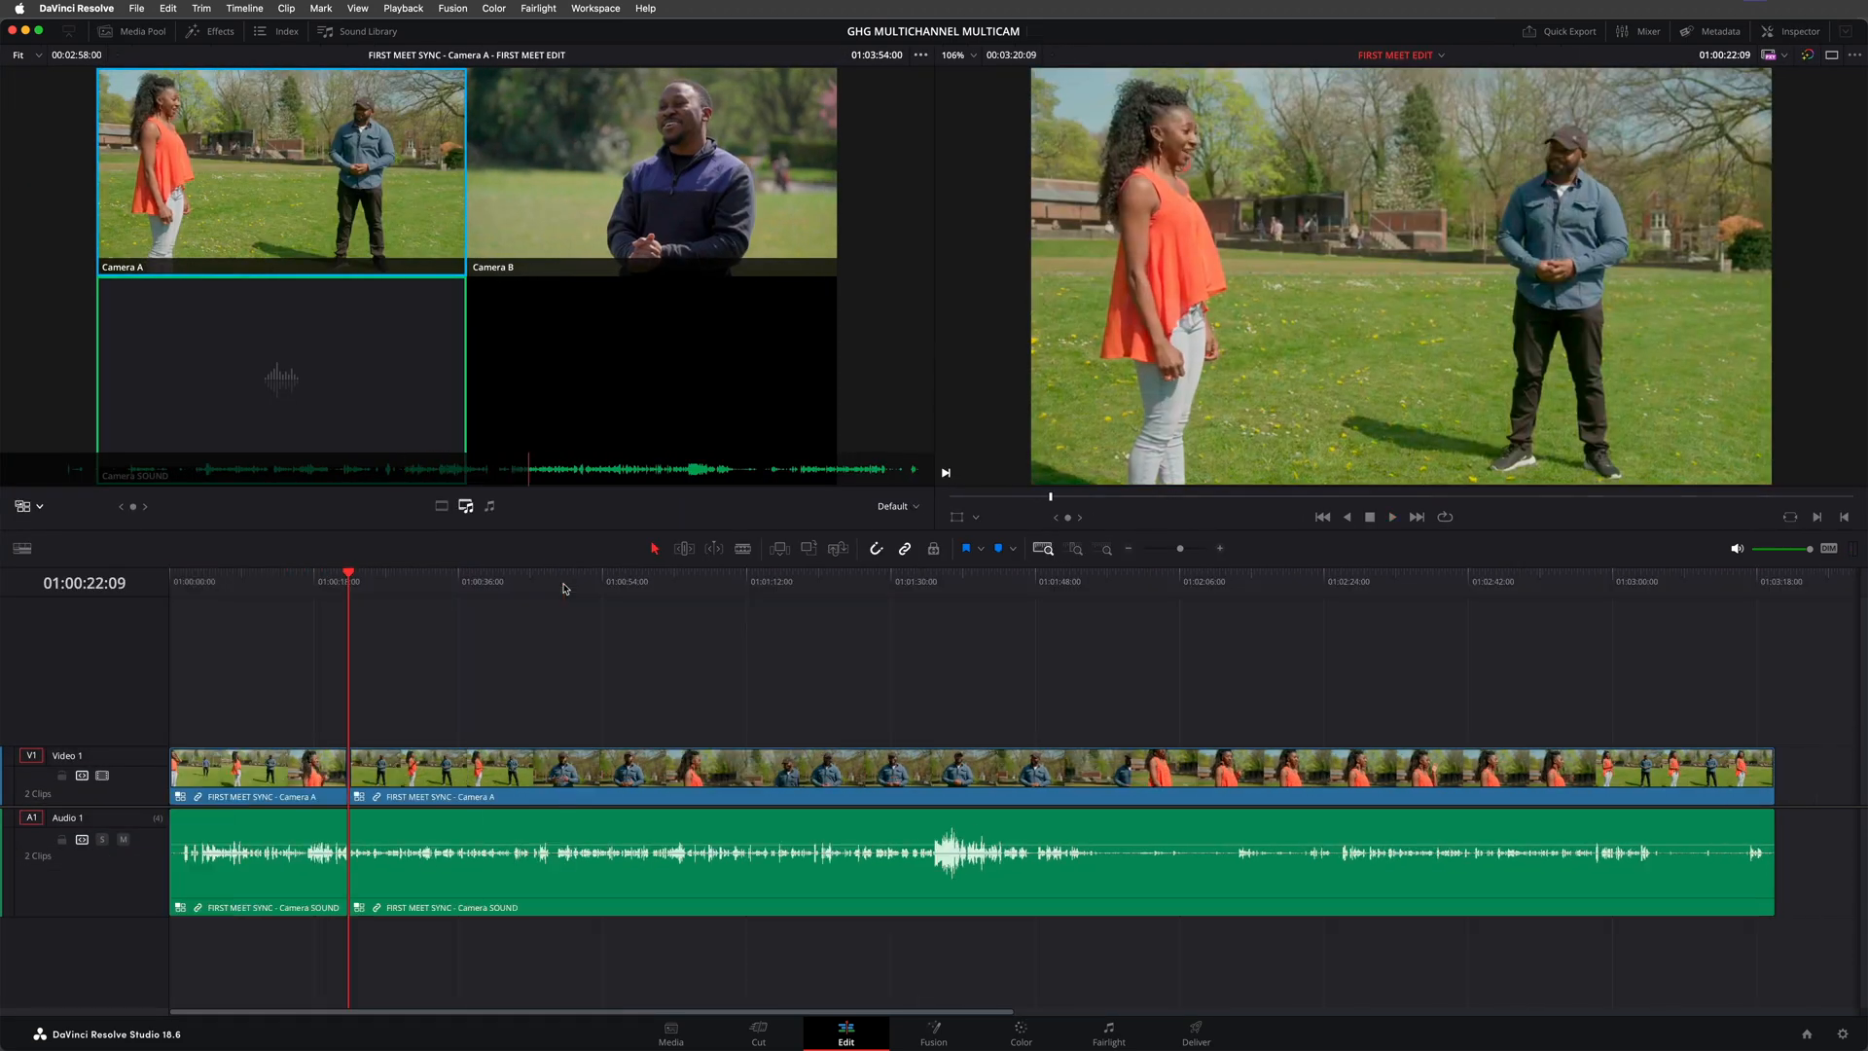
key(b)
click(347, 774)
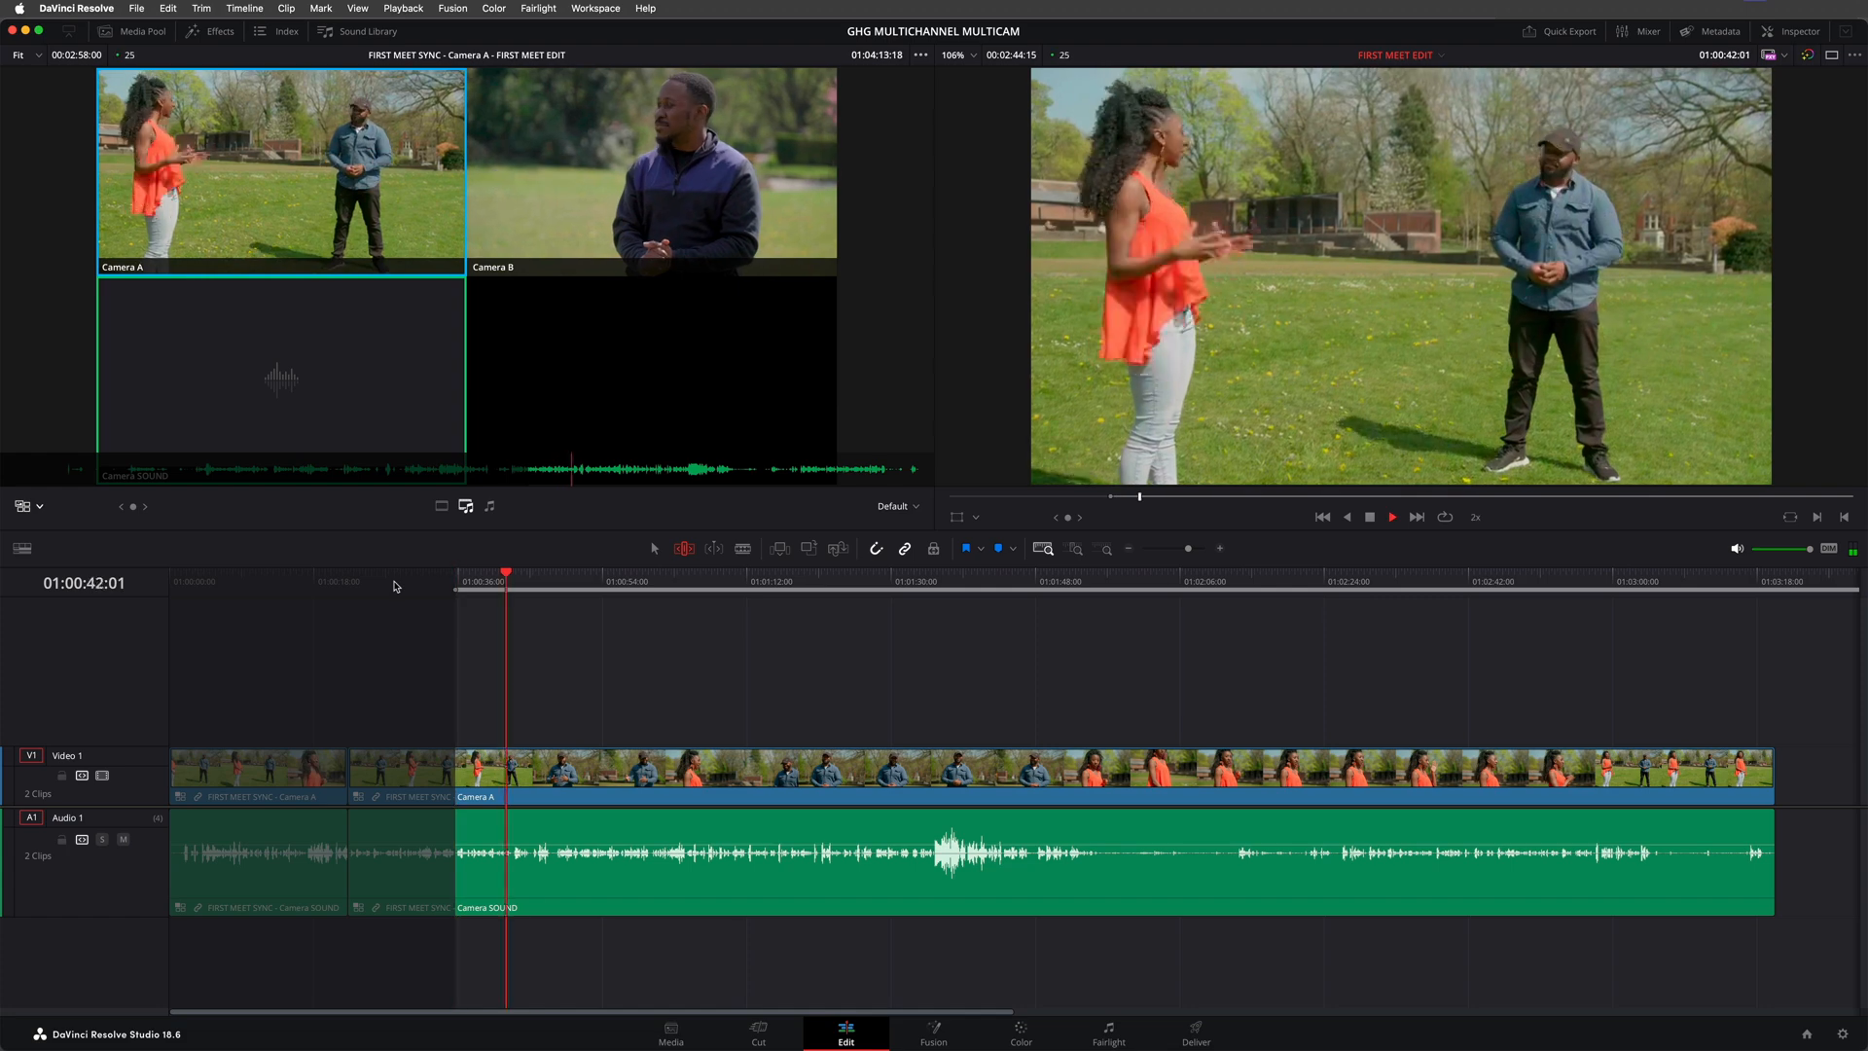
click(471, 773)
click(486, 774)
Mark a range from 01:00:59:16 to about 01:02:48:12 and ripple-delete it from both tracks
key(i)
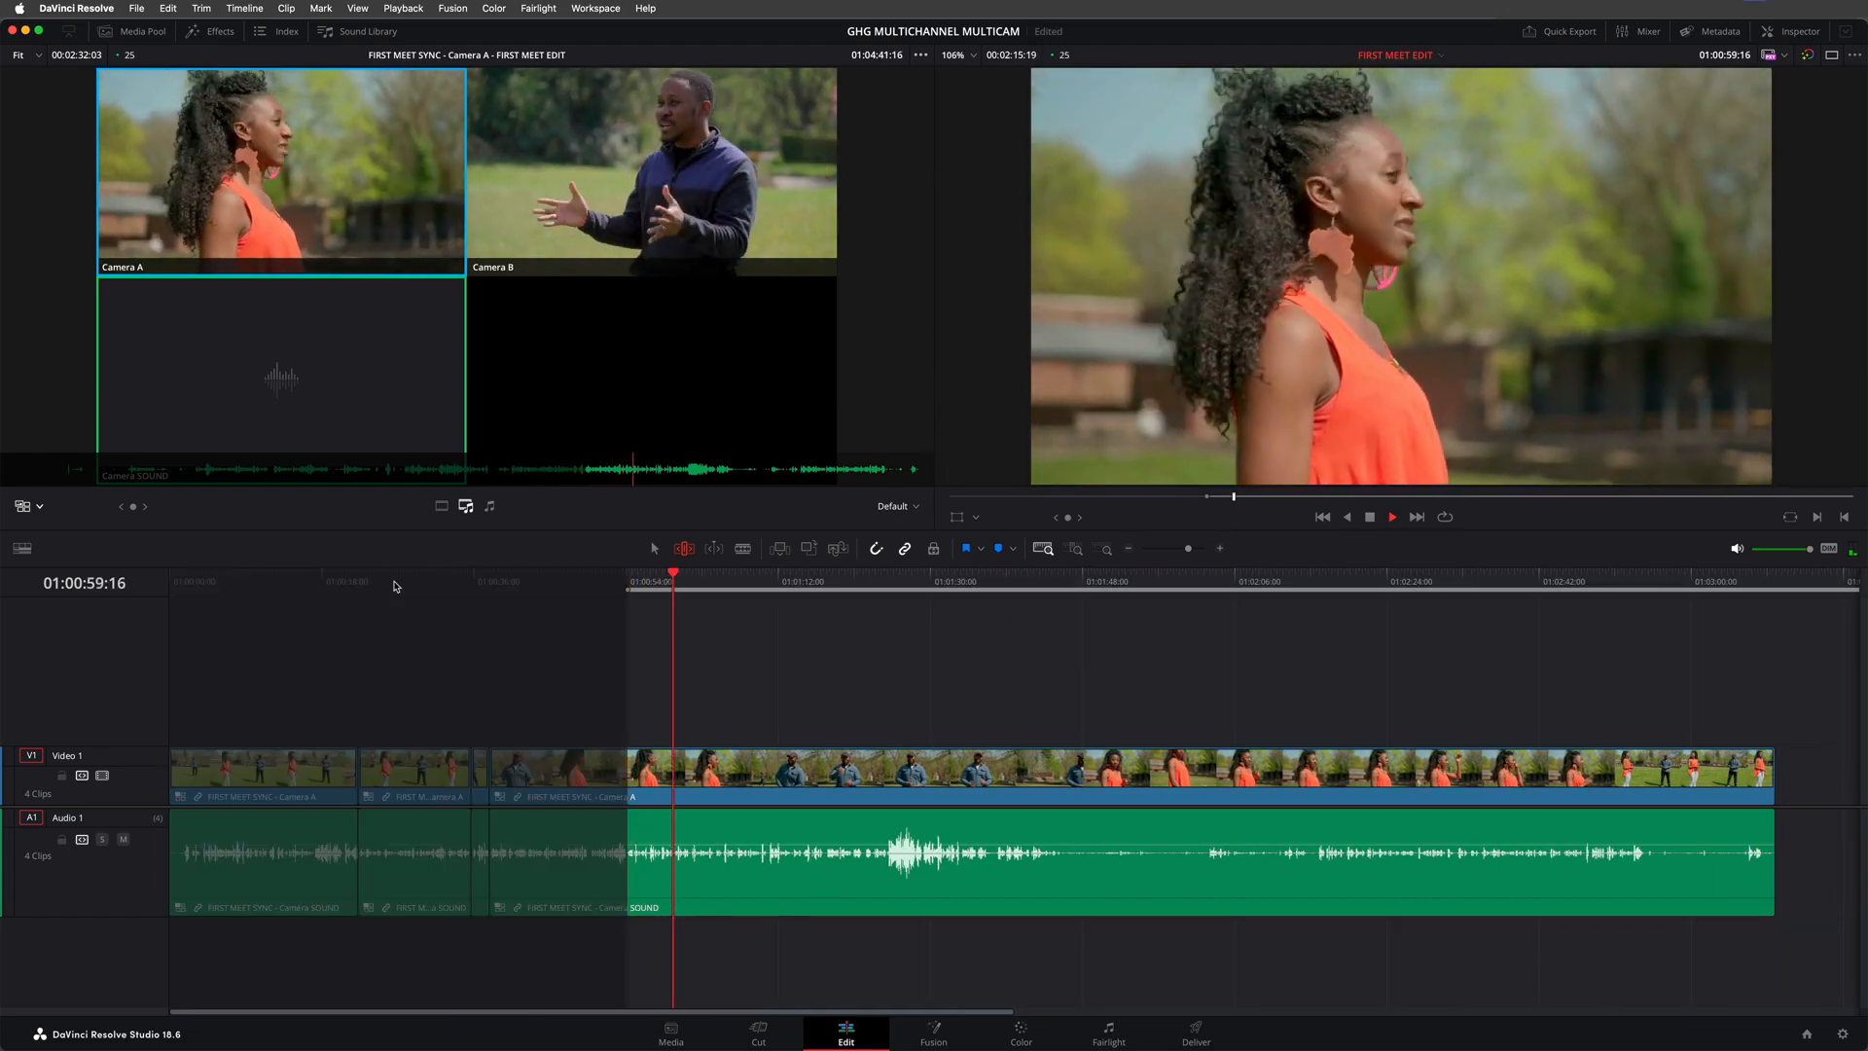
key(i)
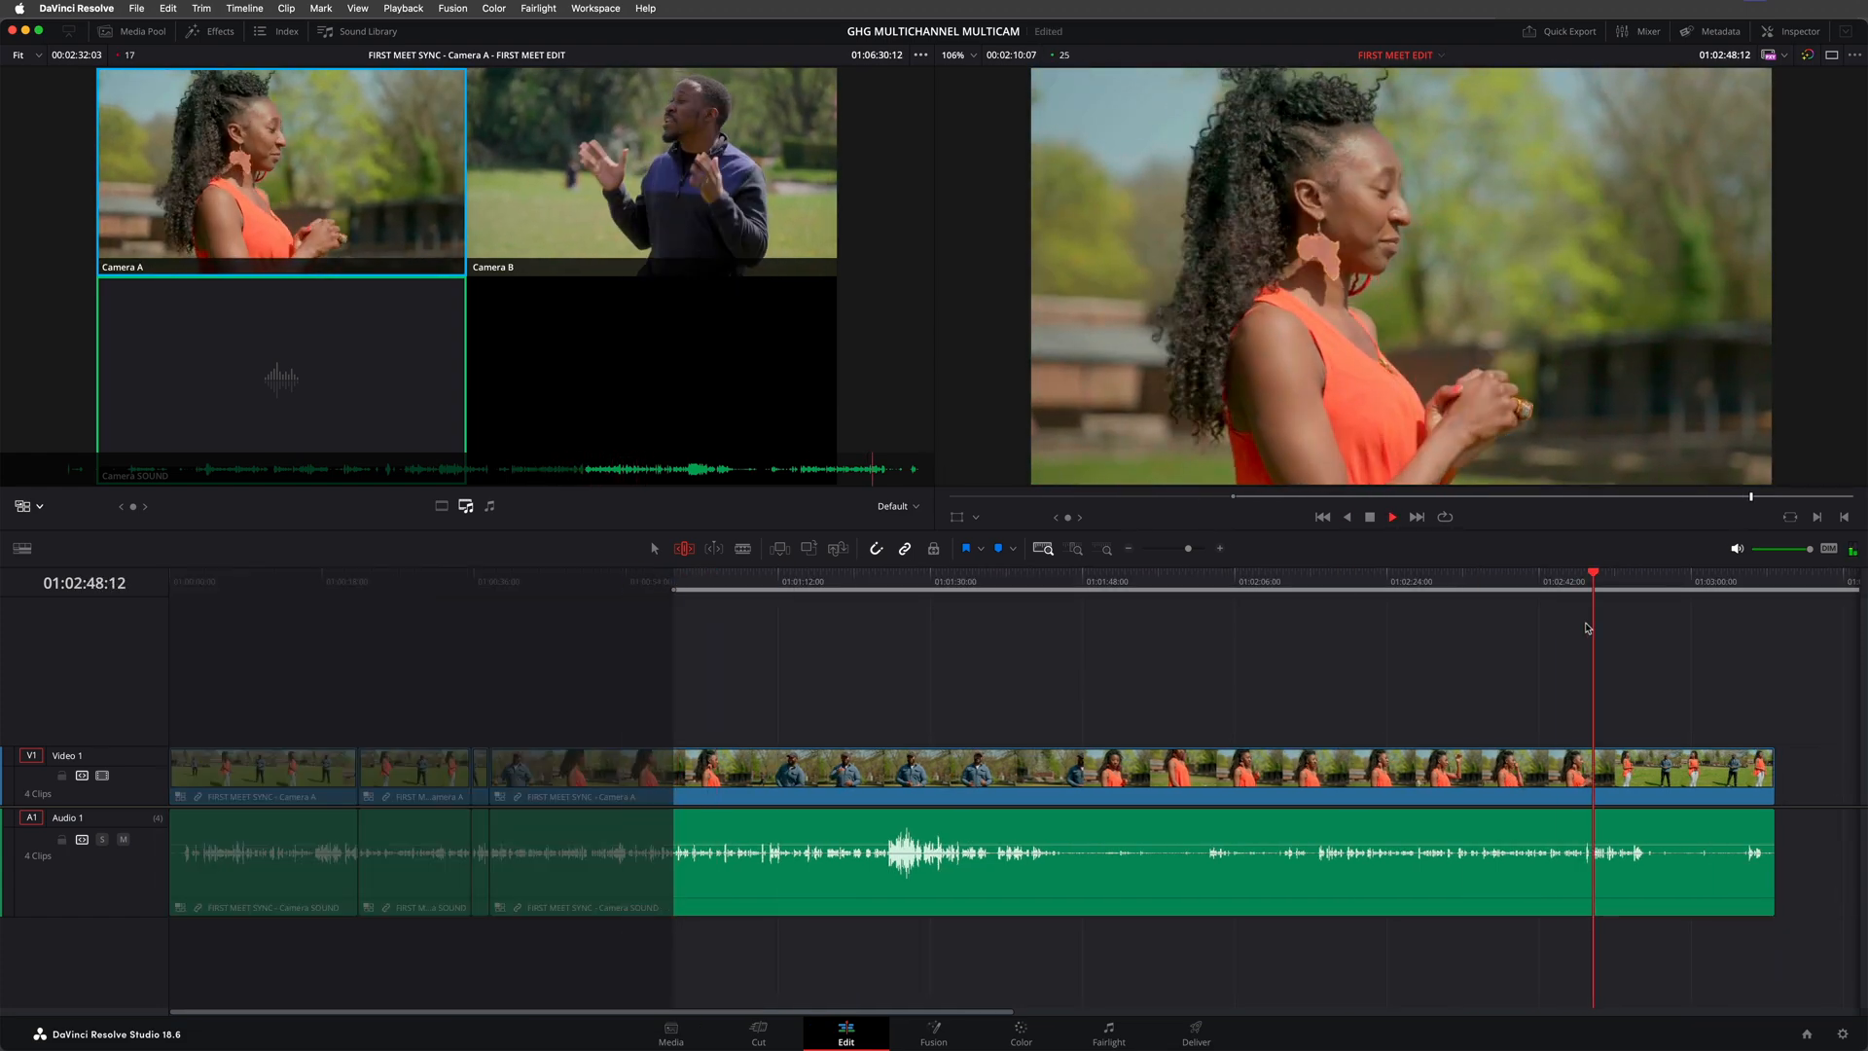
key(o)
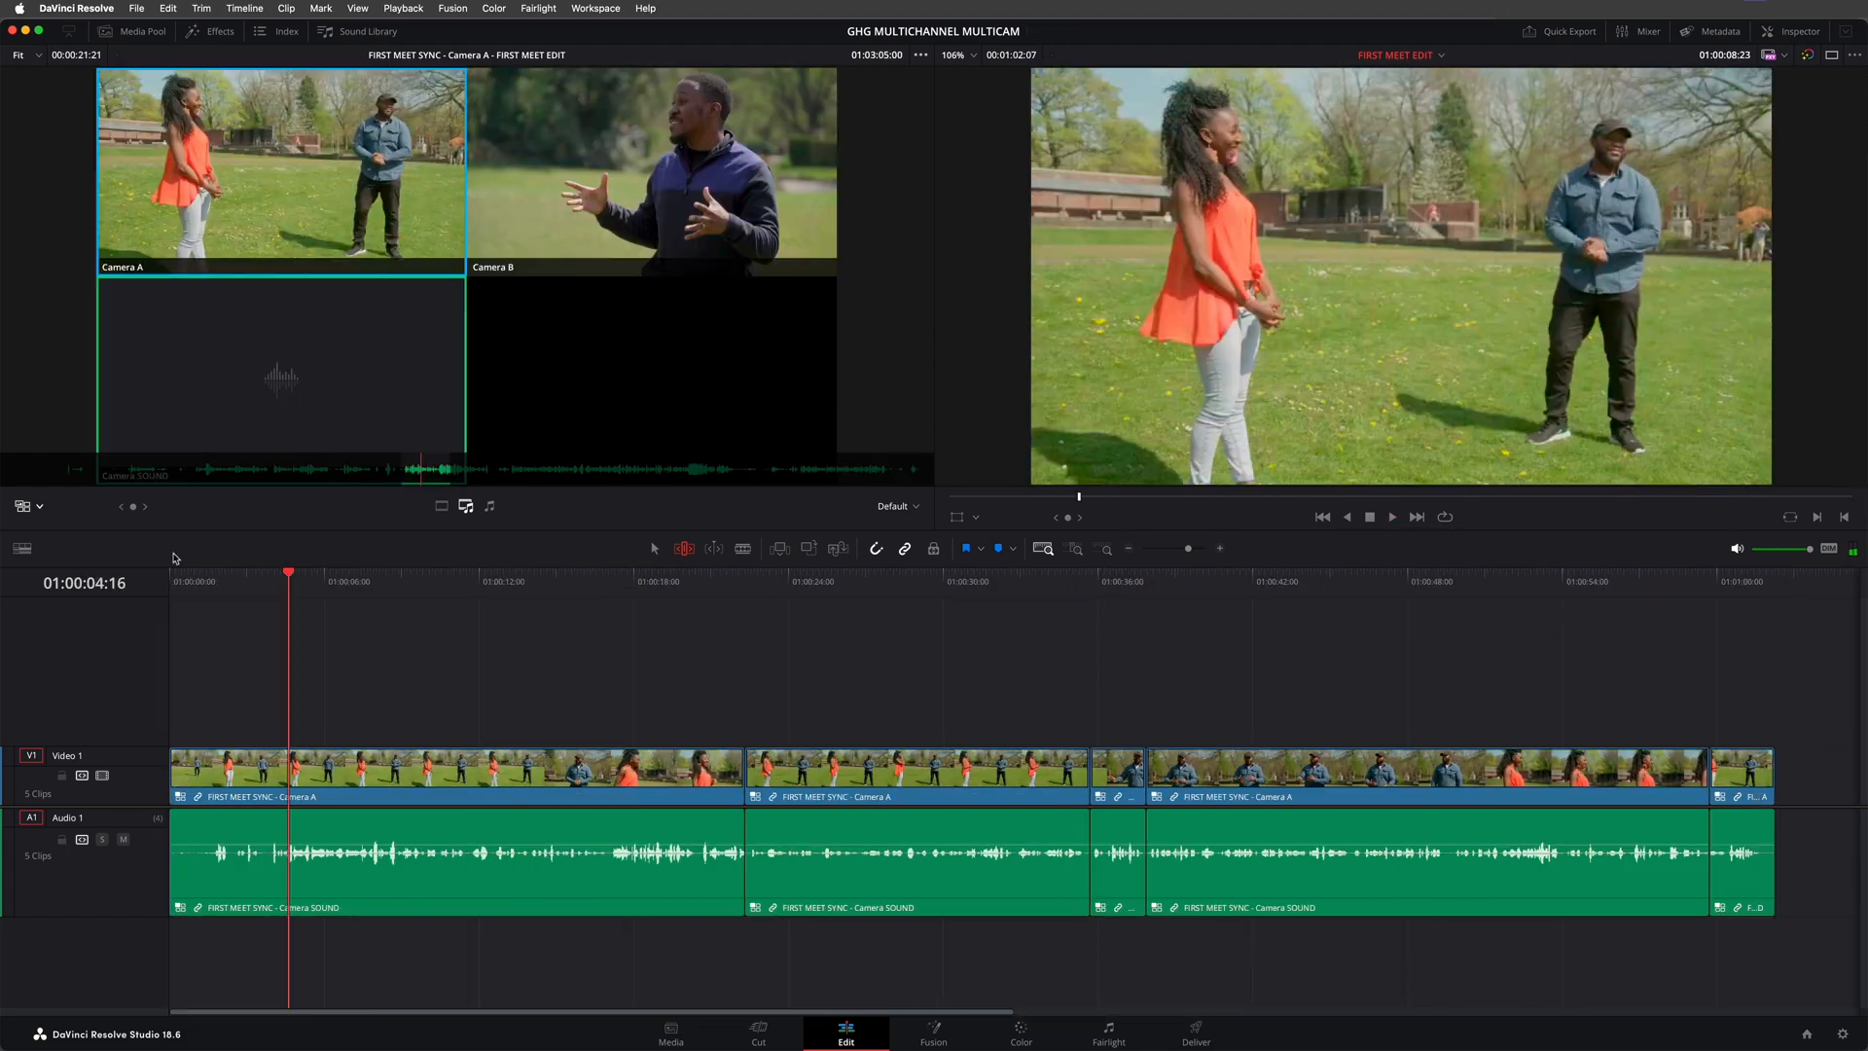
During playback, cut only the video of the first clip back and forth between Camera A and Camera B
click(381, 192)
click(652, 170)
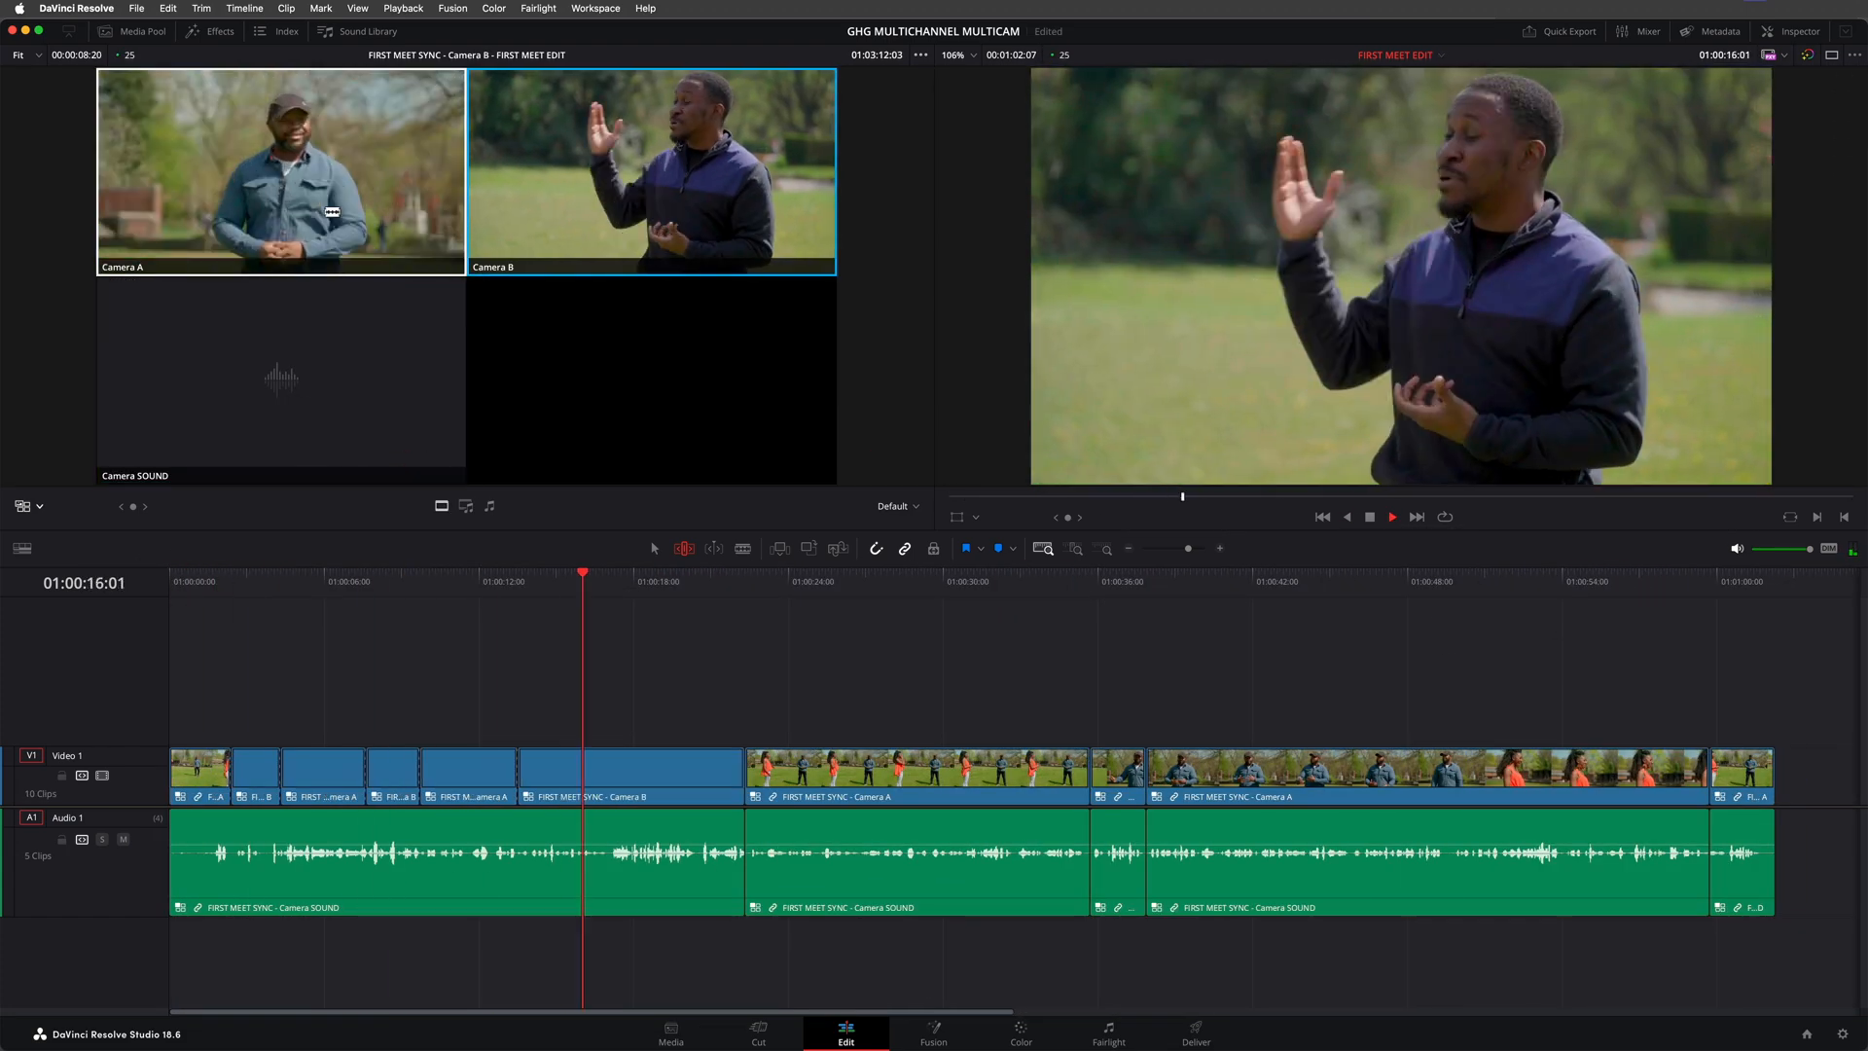
click(283, 170)
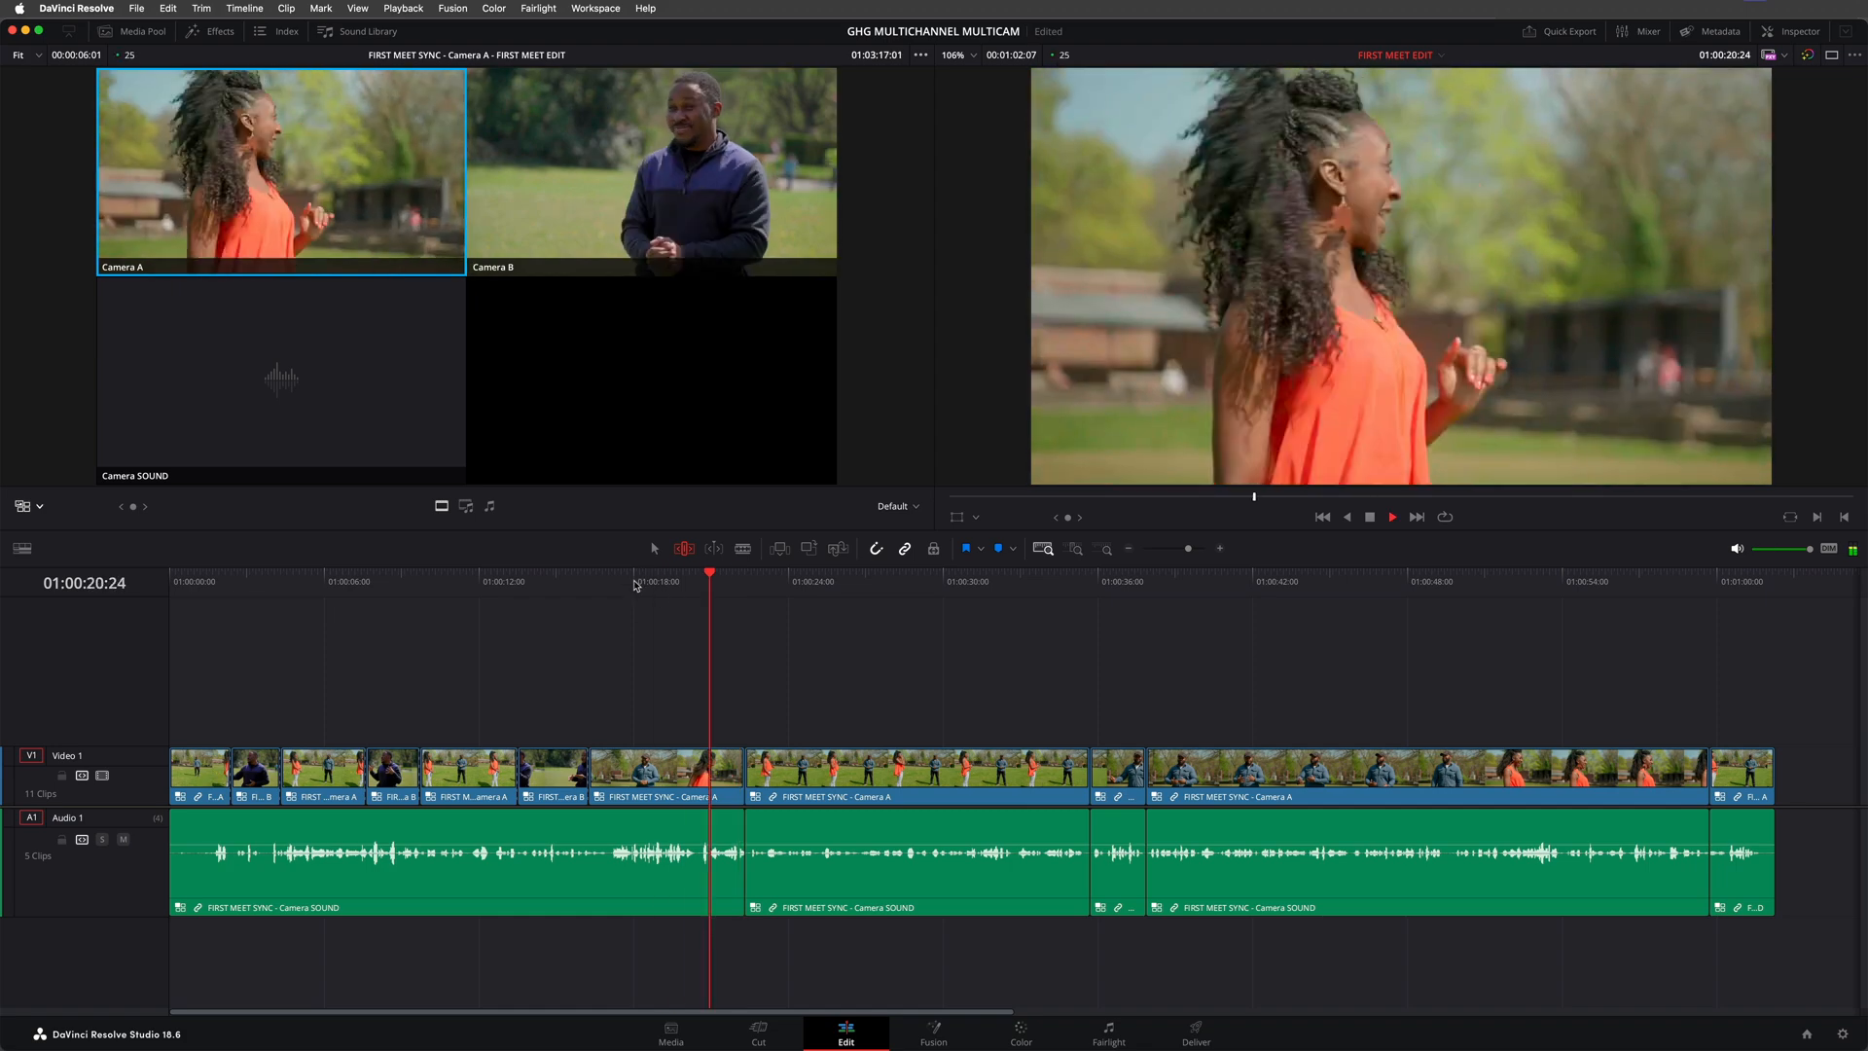
click(652, 170)
Roll the video edit points around 01:00:22 and 01:00:25 to refine the timing of the camera changes
click(737, 731)
drag(737, 732, 740, 732)
drag(825, 776, 819, 776)
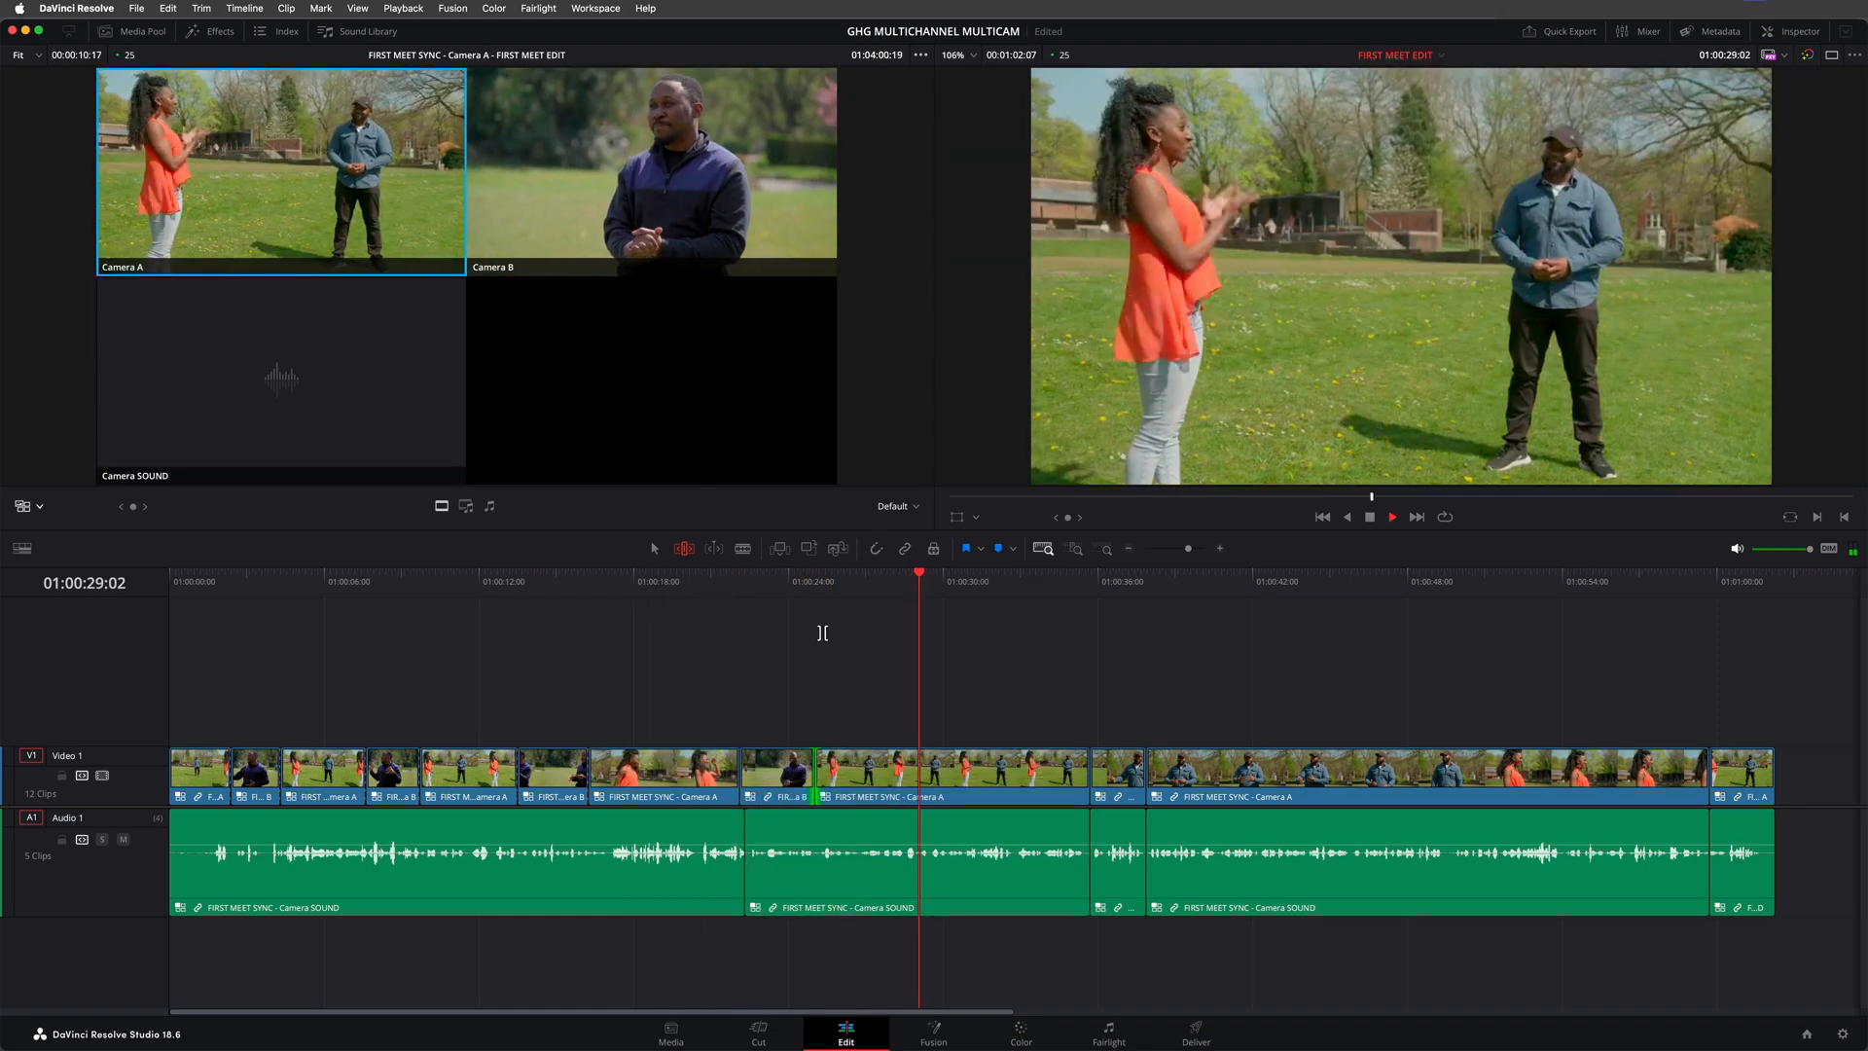
Continue cutting the remaining video between Camera B and Camera A, refining the edit point near 01:00:36
click(564, 214)
click(399, 214)
click(1087, 771)
key(space)
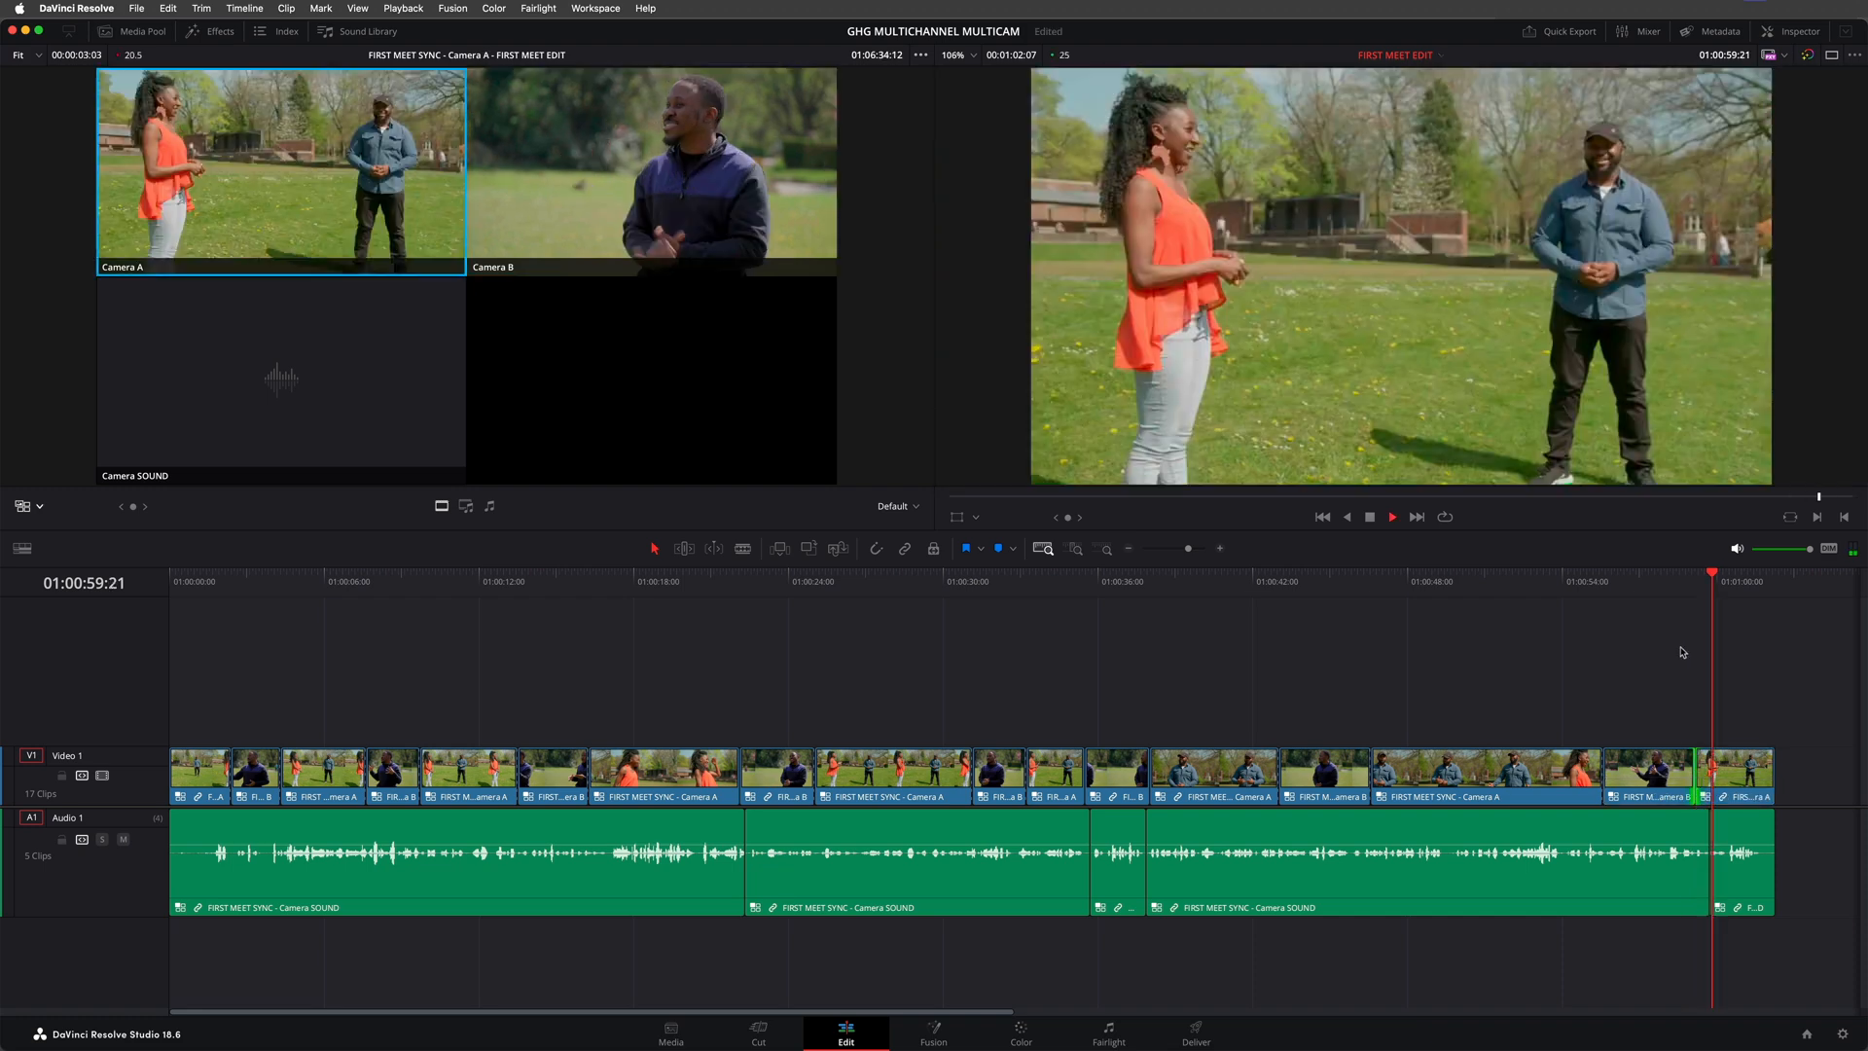
Play the timeline through to its end to review the camera cuts
click(1675, 583)
key(Home)
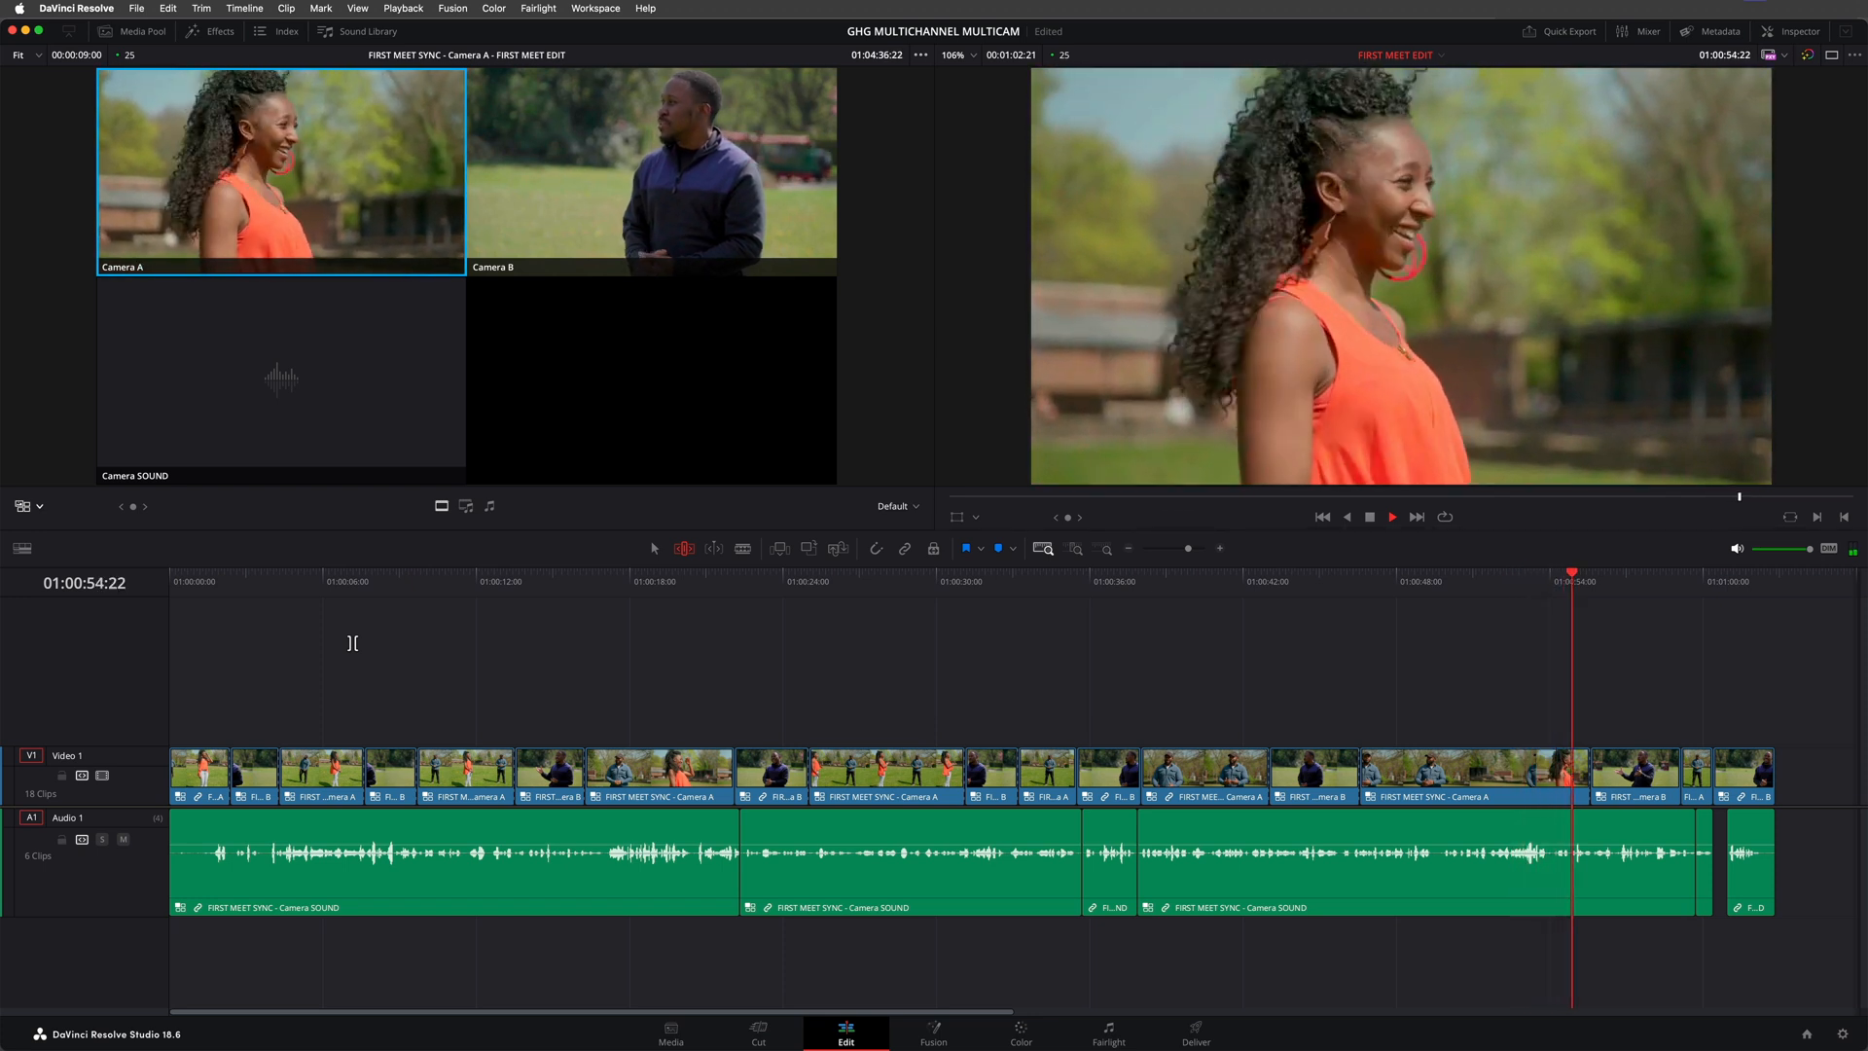
key(2)
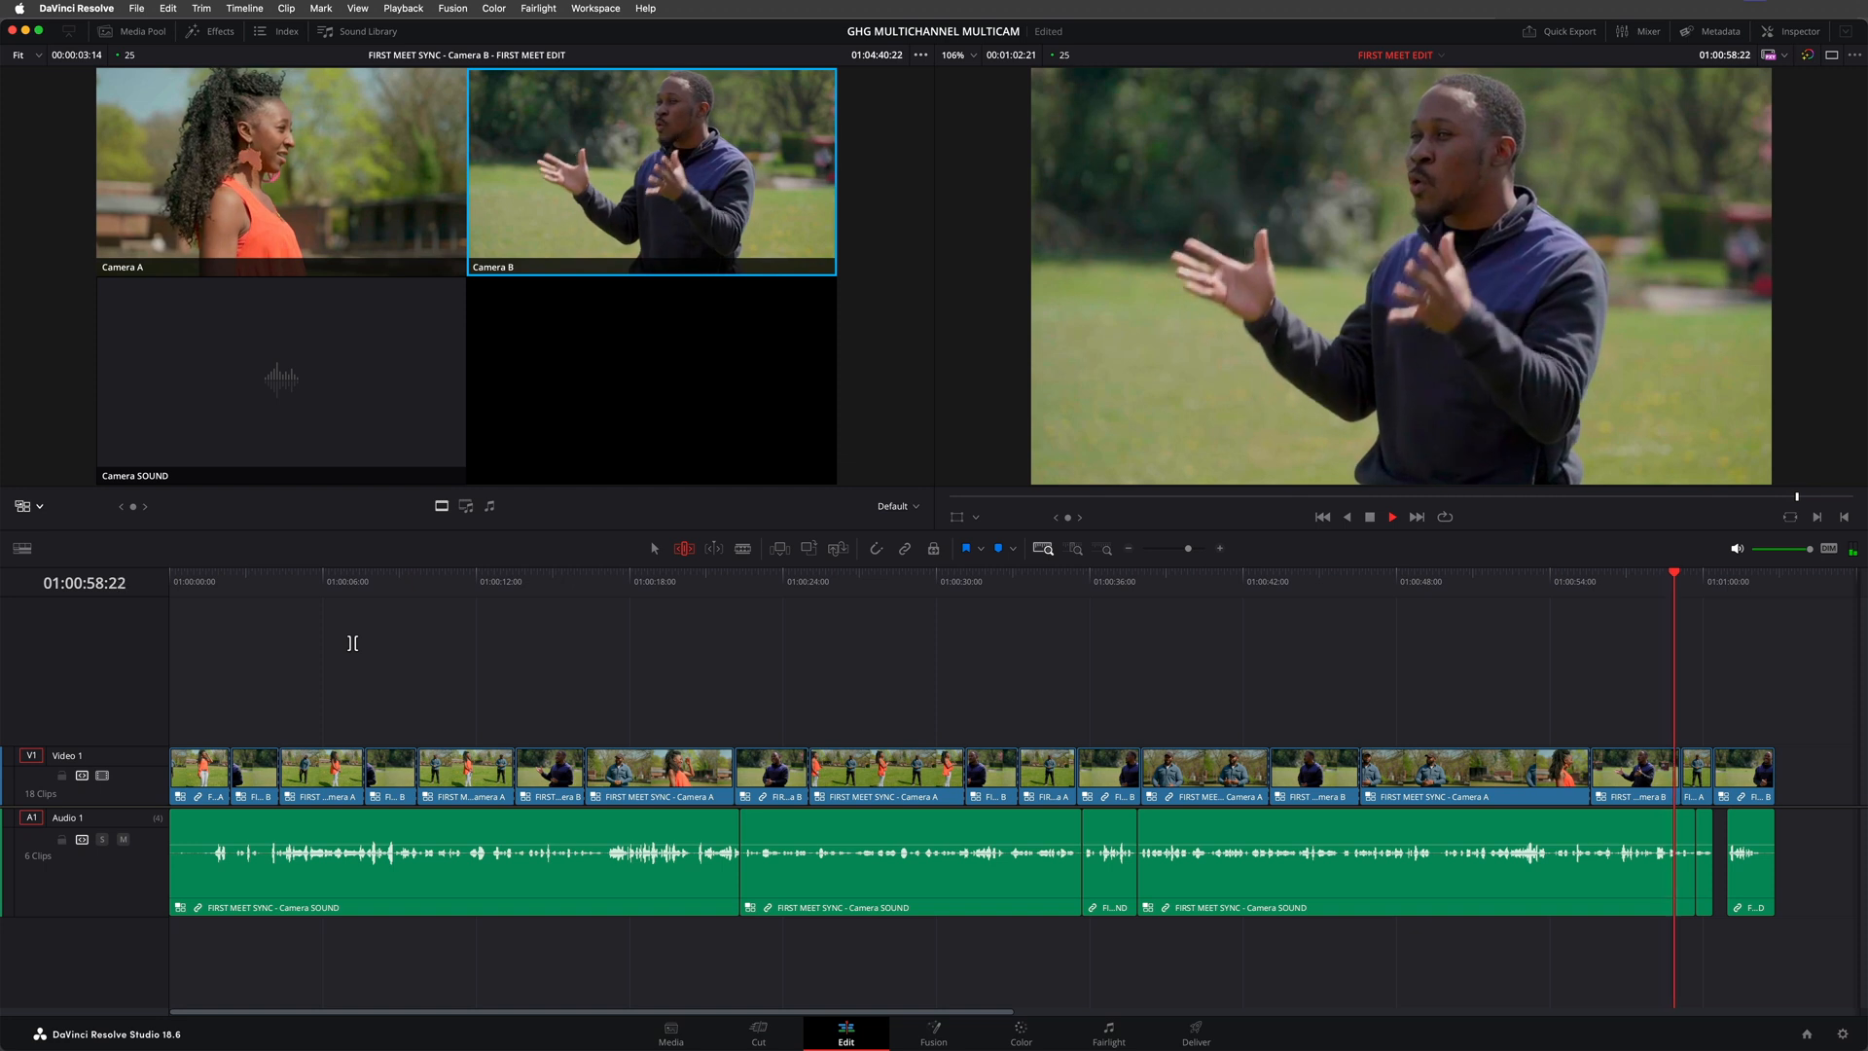
key(1)
key(2)
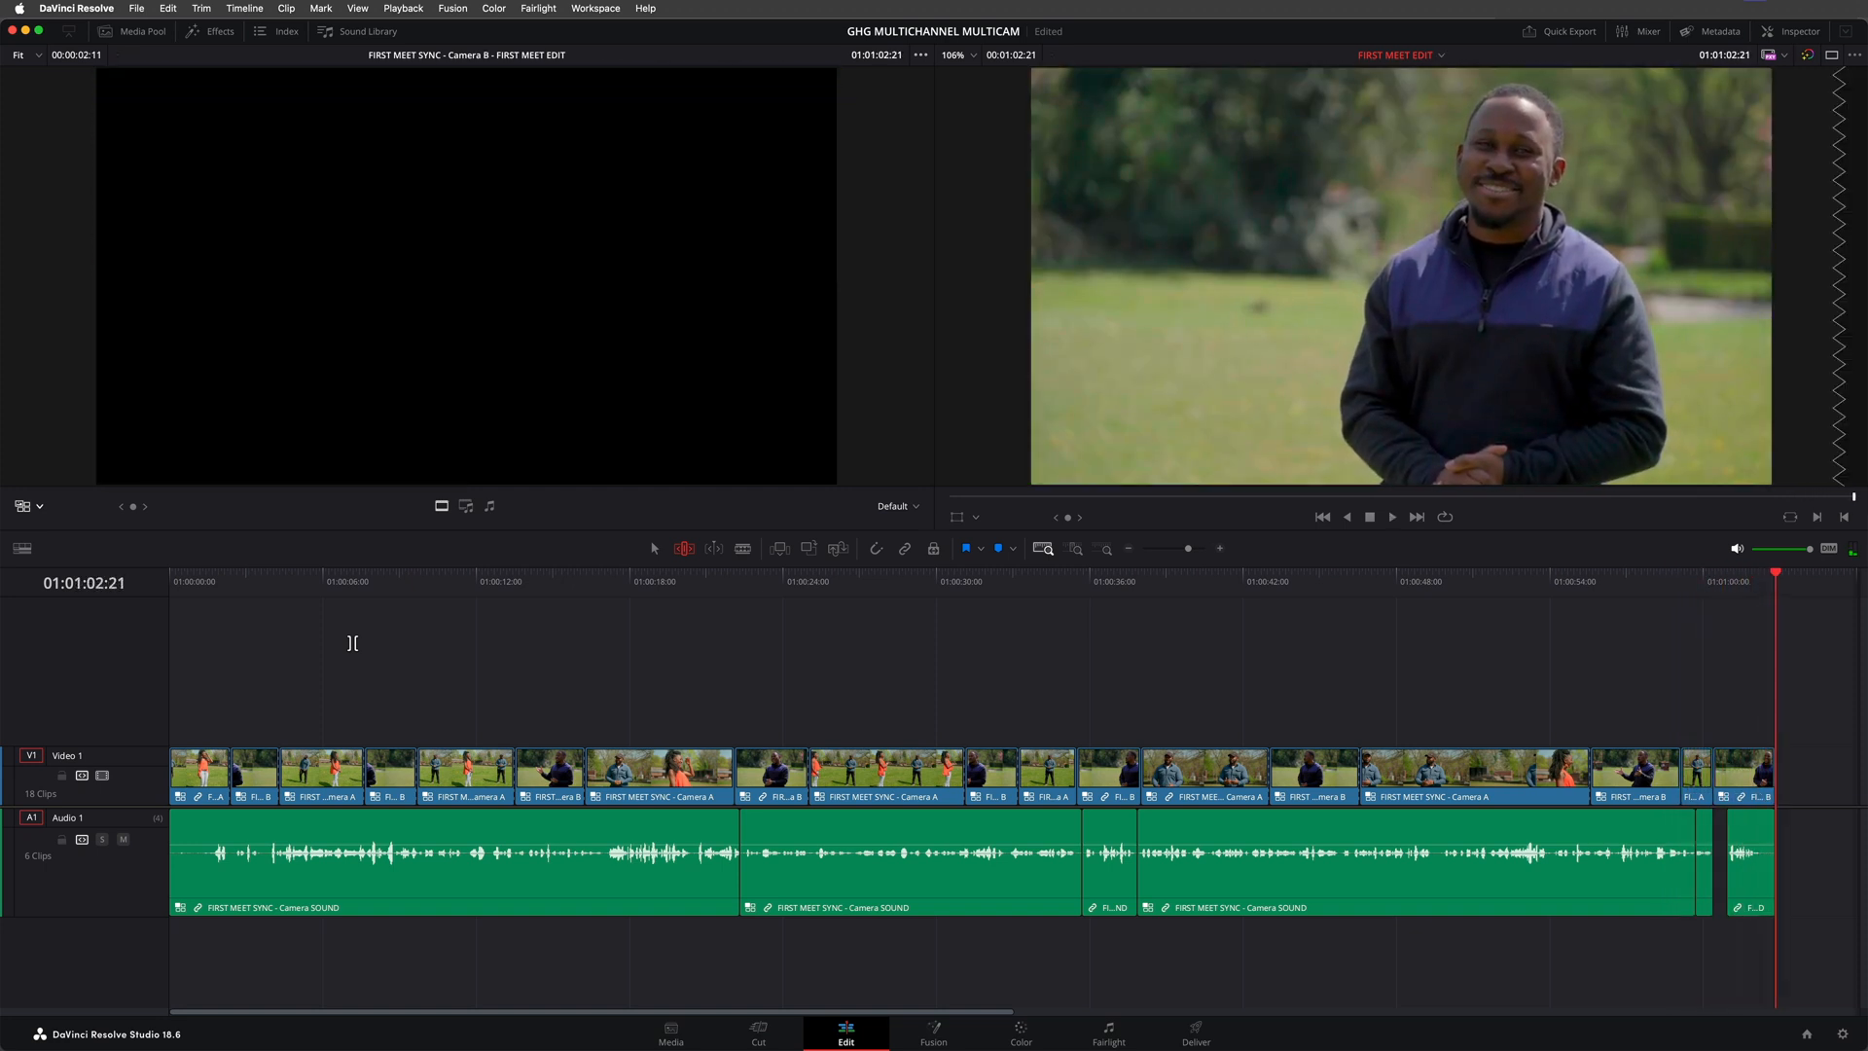
Select all clips in the timeline and flatten their multicam clips to the source media
key(super+a)
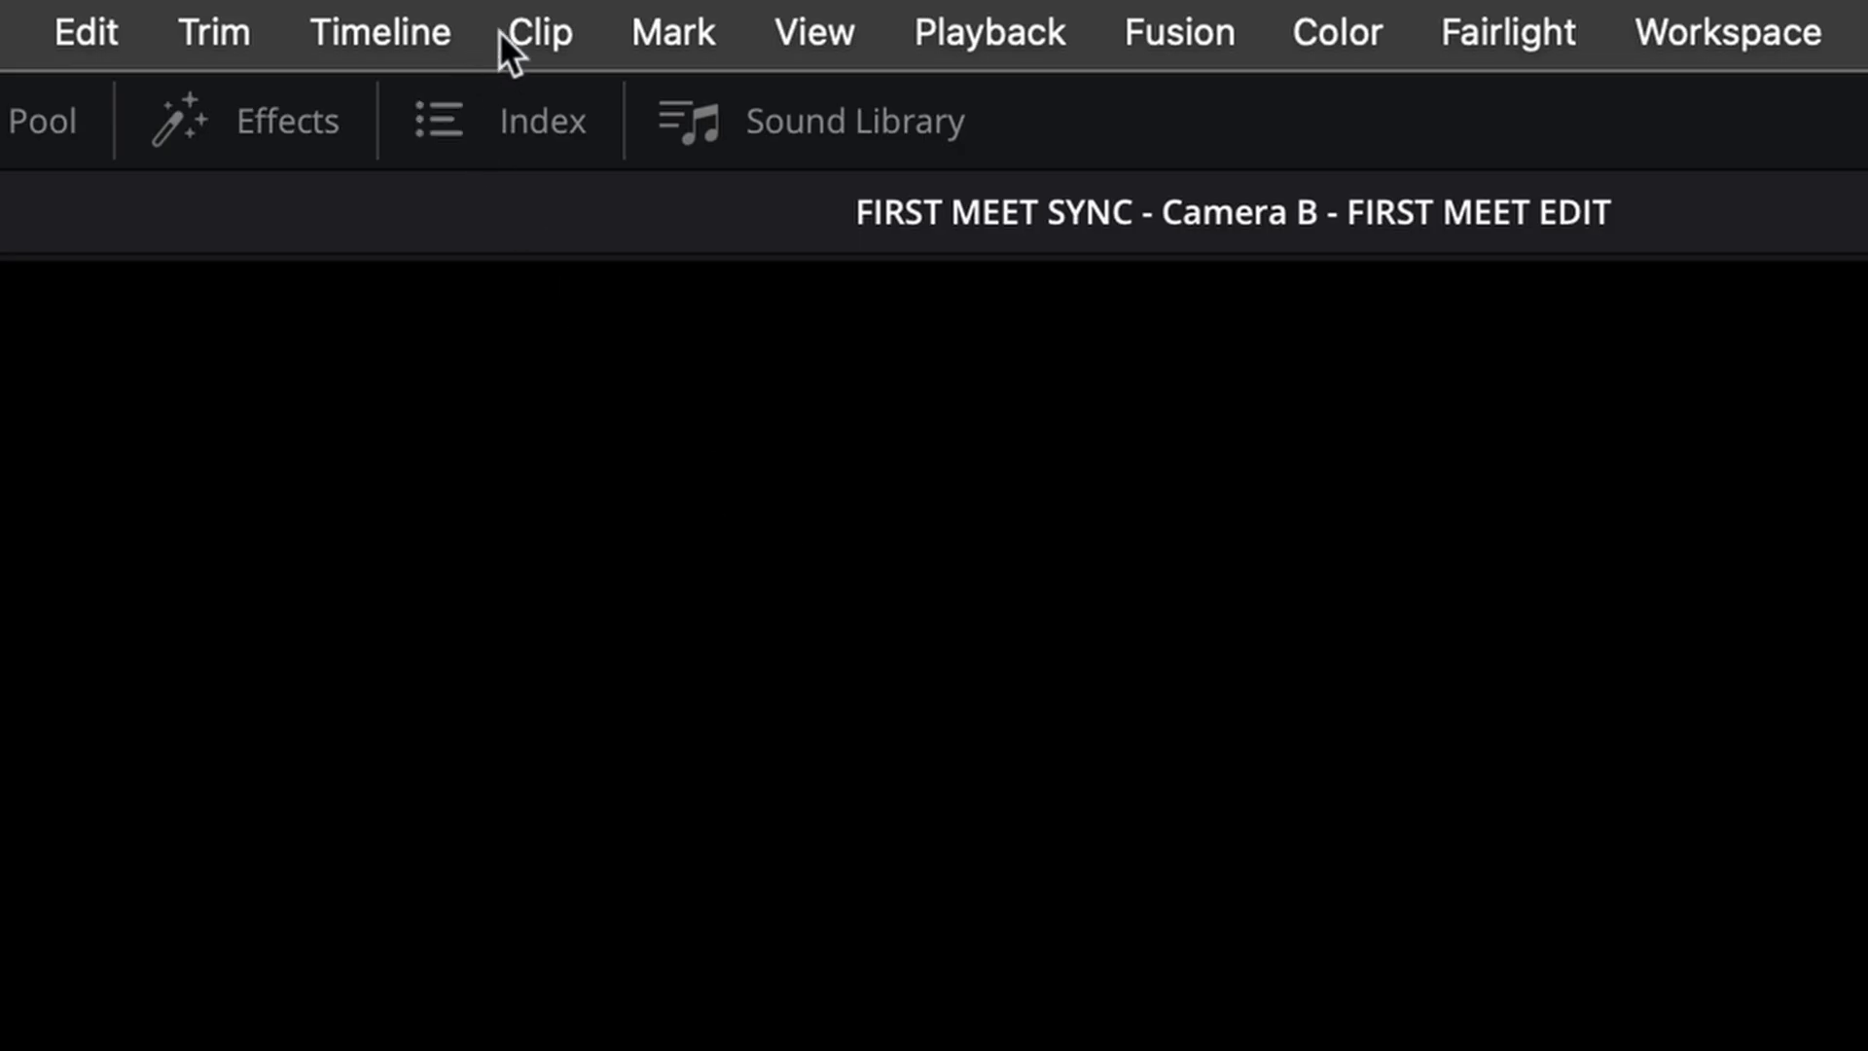
click(506, 32)
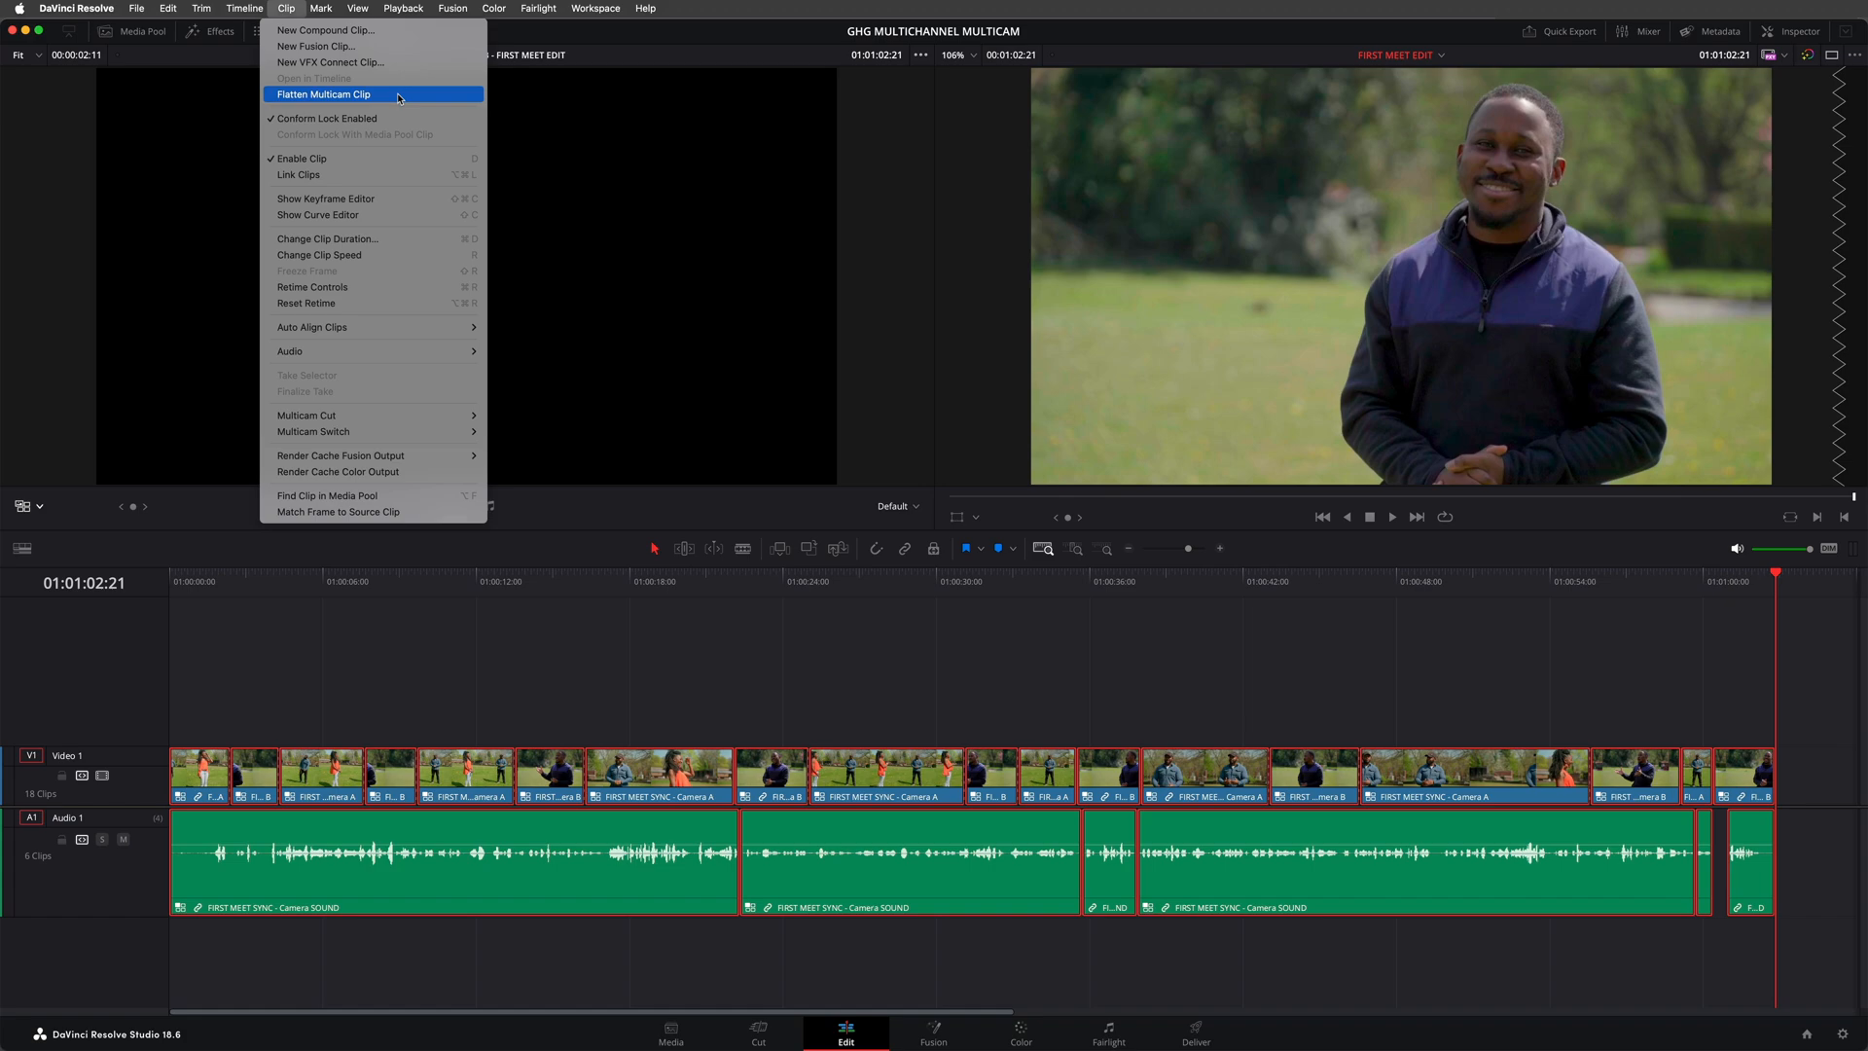
click(967, 362)
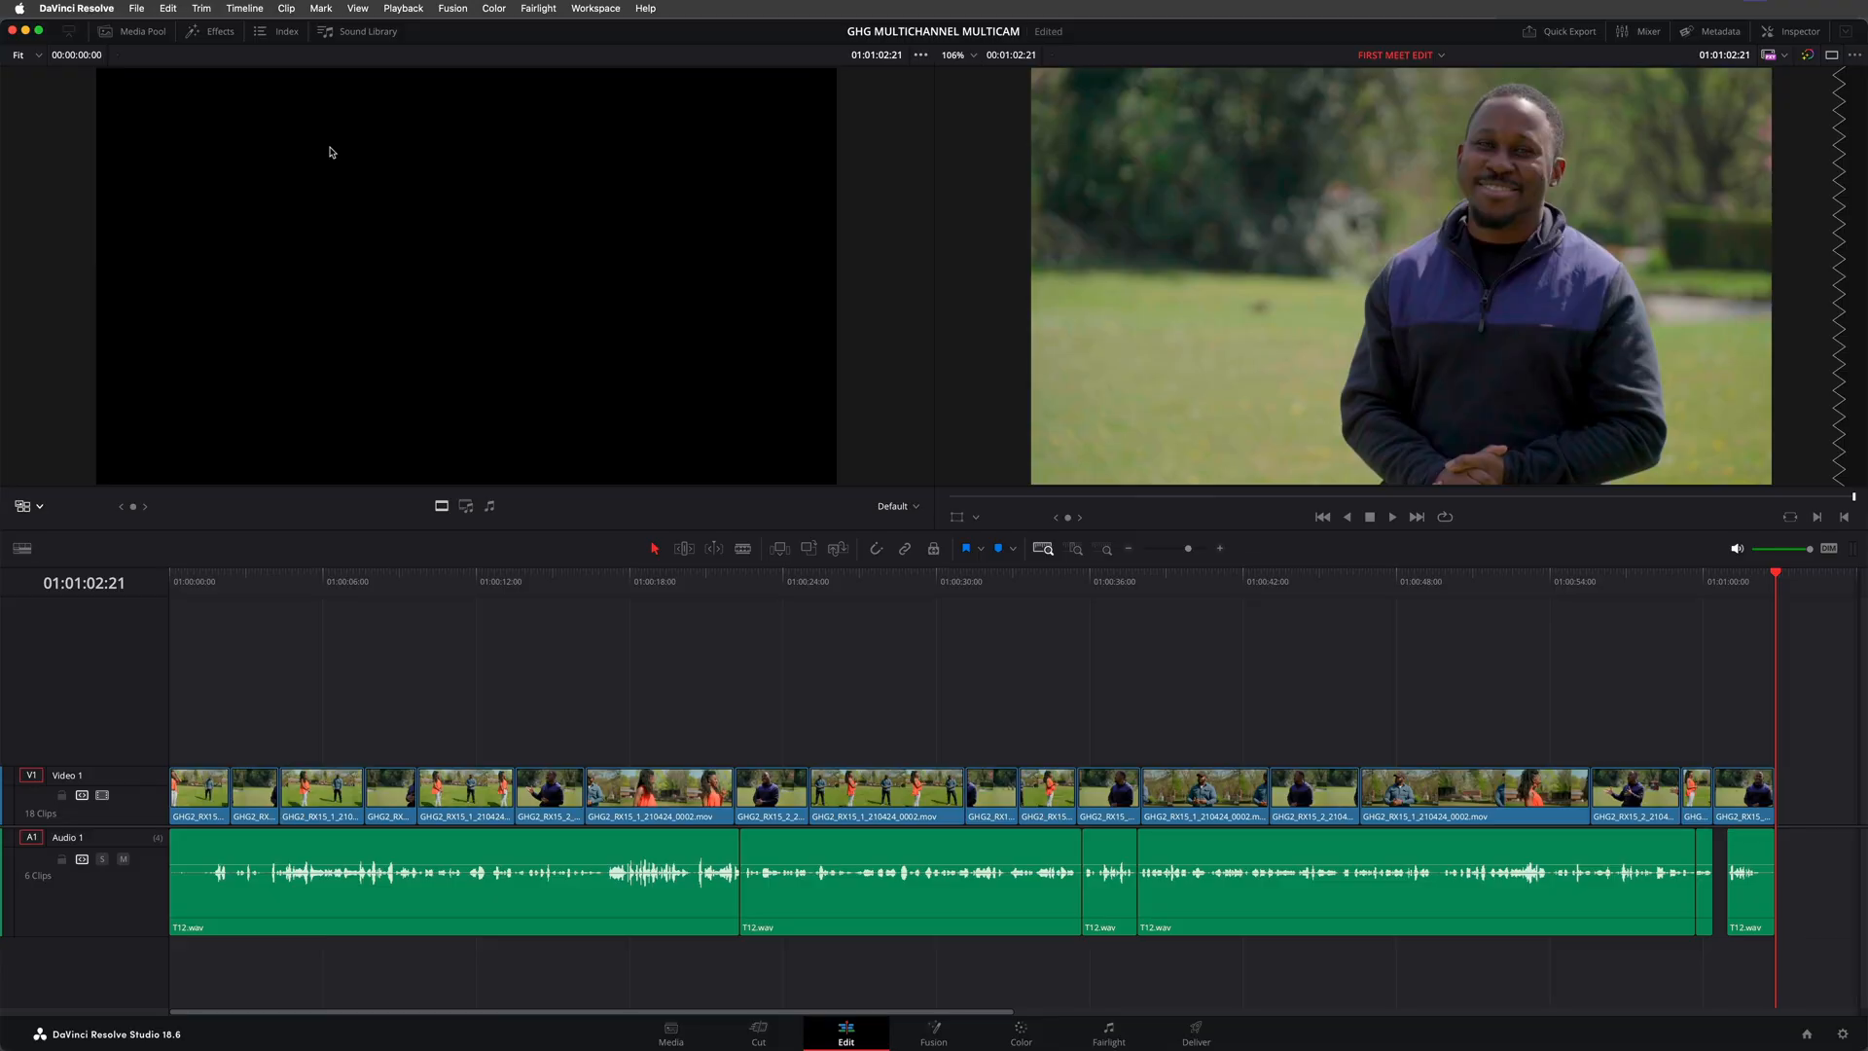
Convert the adaptive Audio 1 track into a linked group and reduce track heights so all four tracks fit
drag(506, 825, 515, 678)
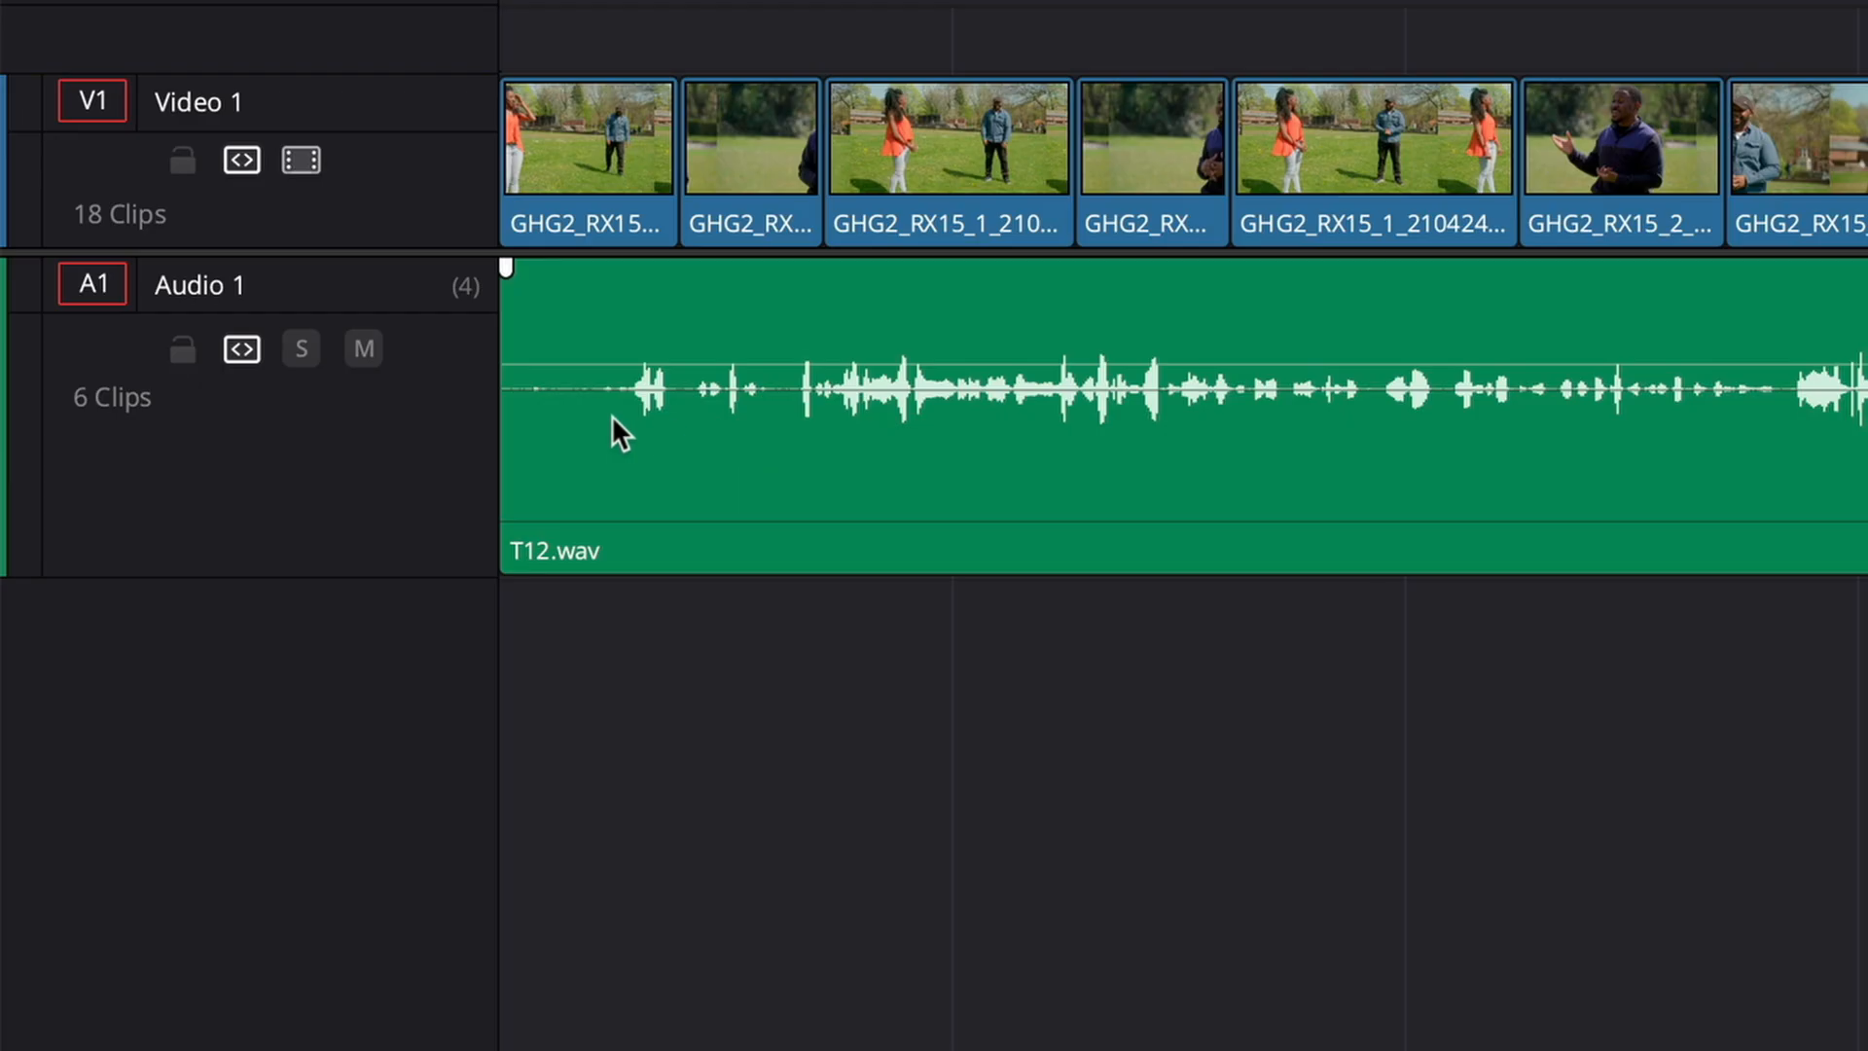
right_click(444, 394)
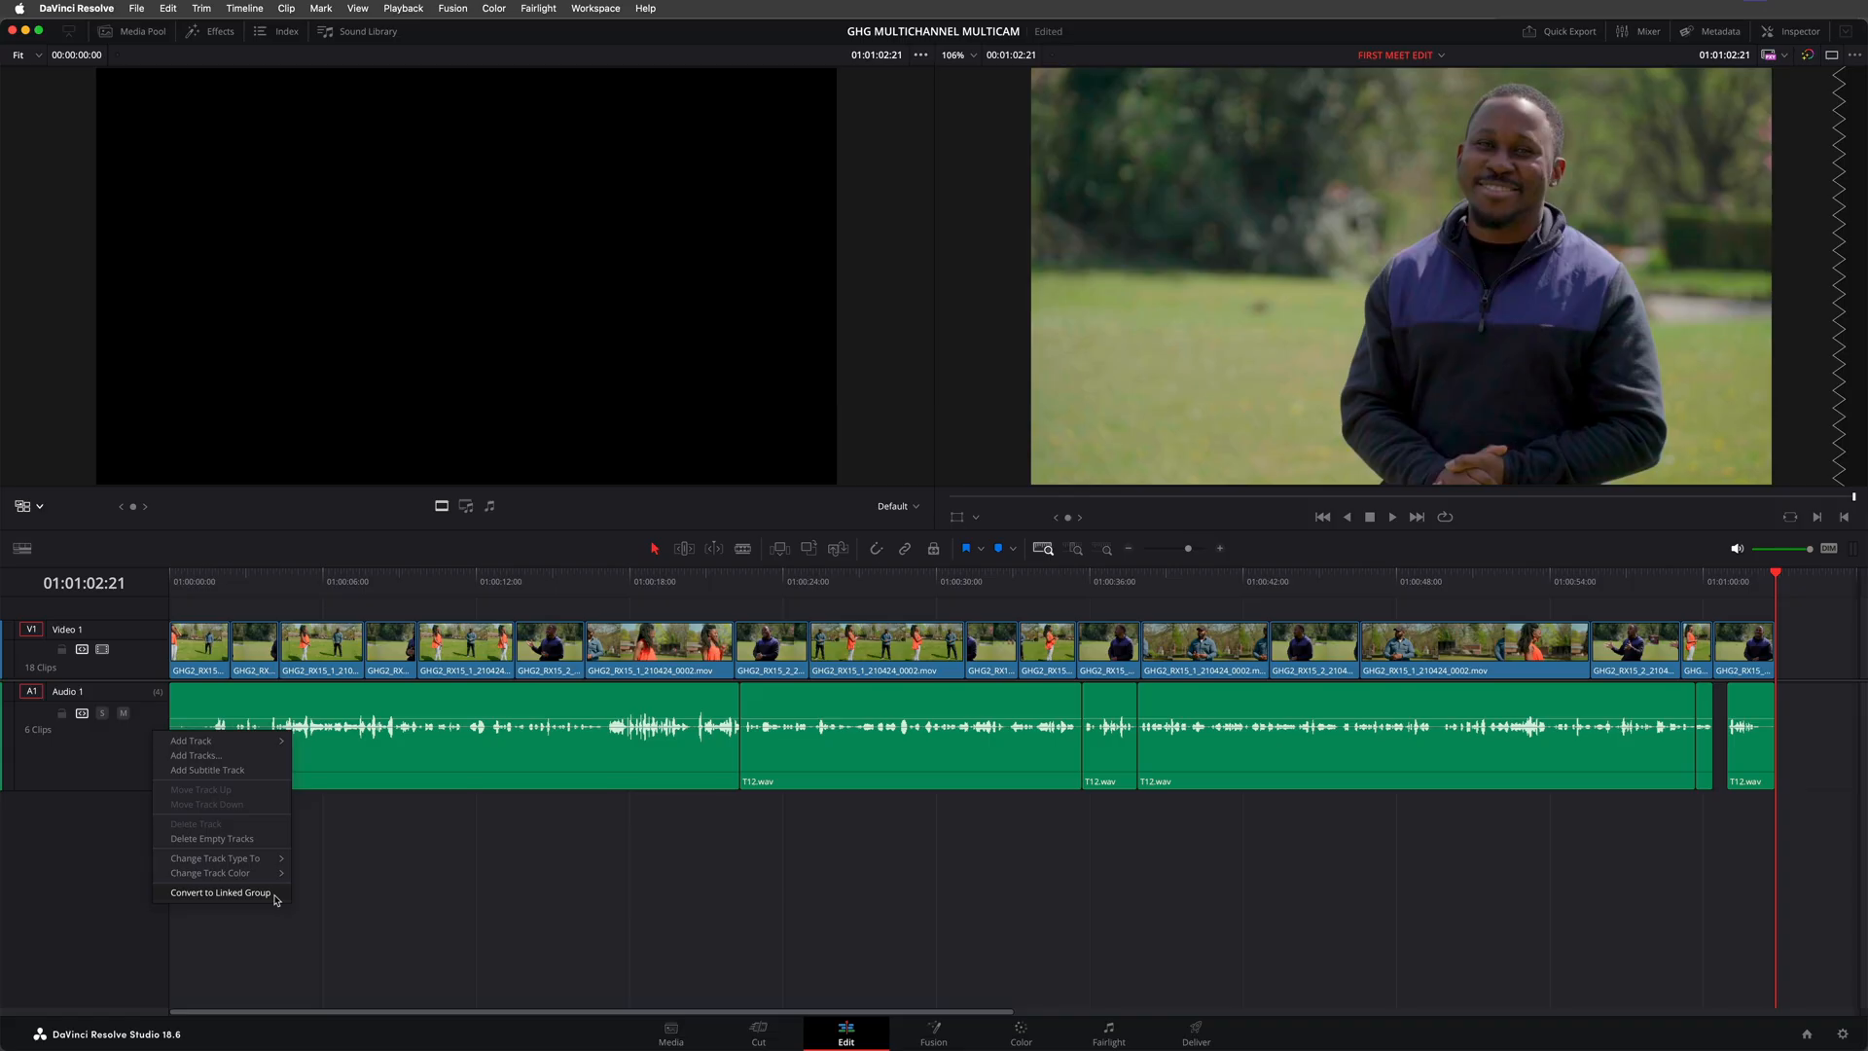
click(809, 883)
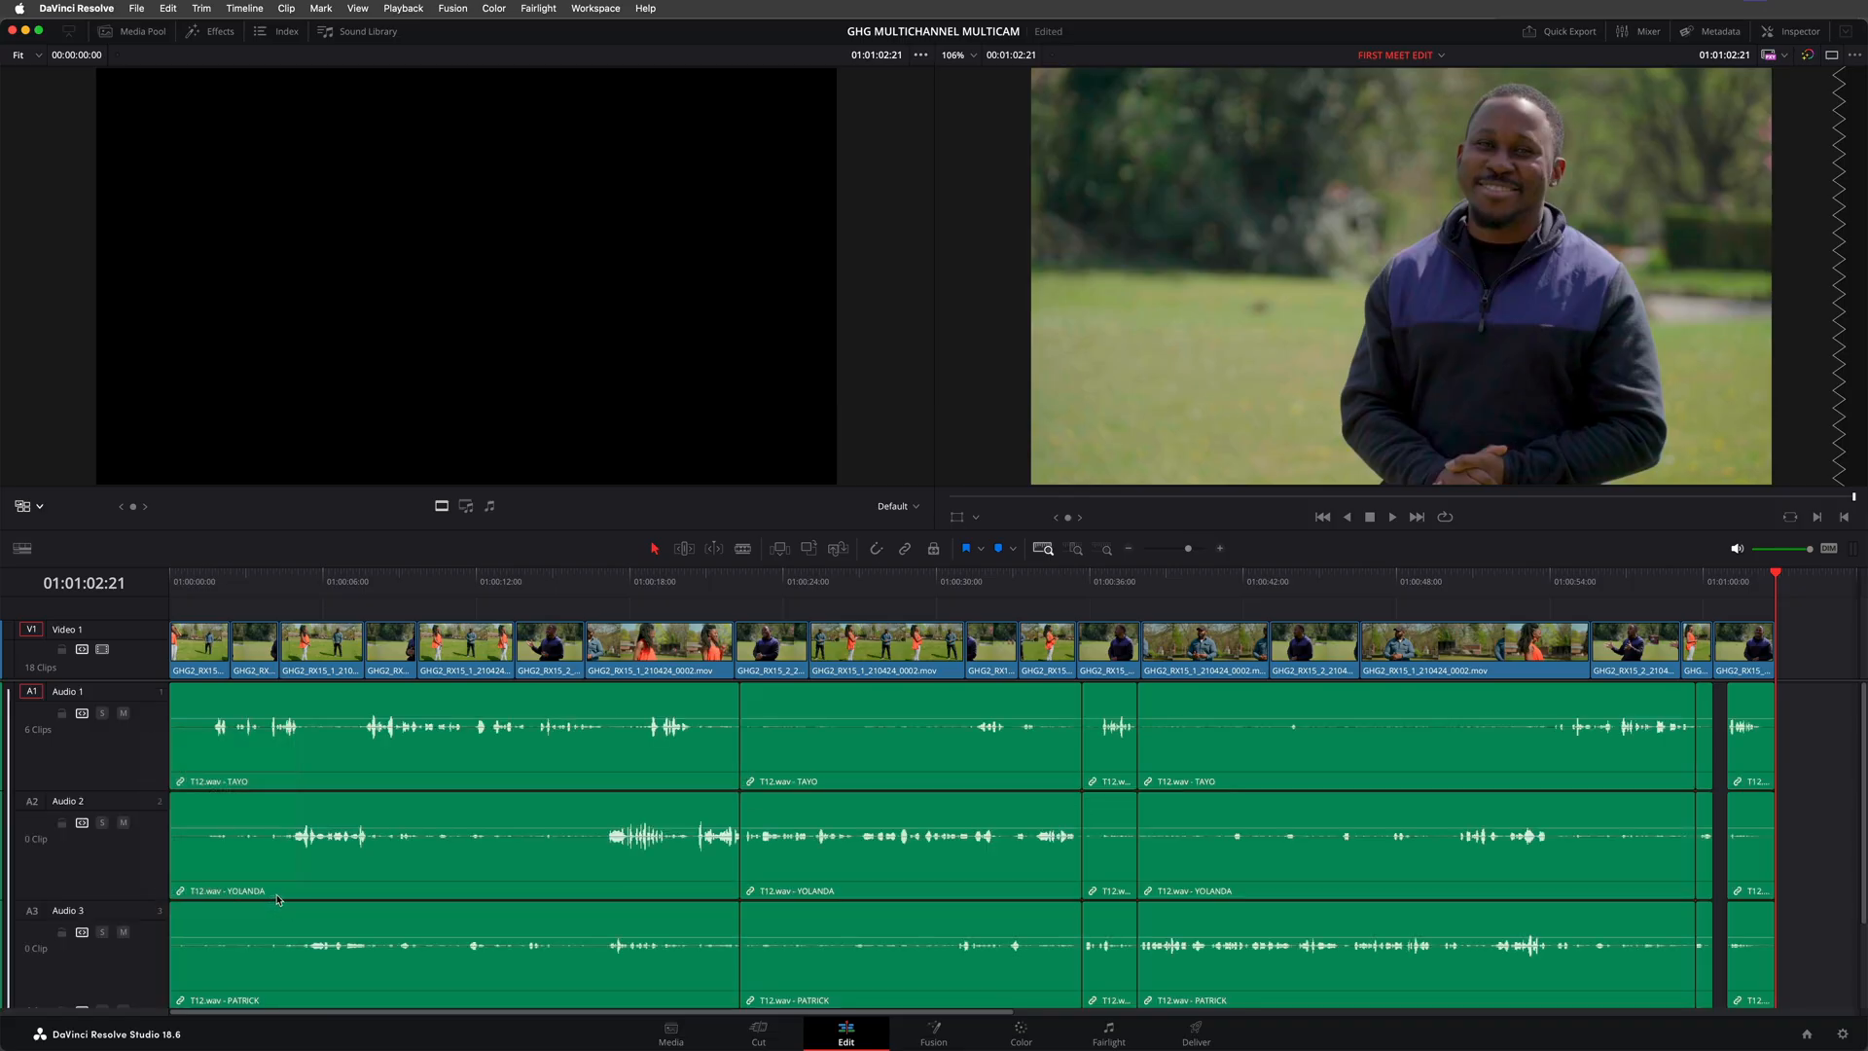
scroll(368, 875, down, 5)
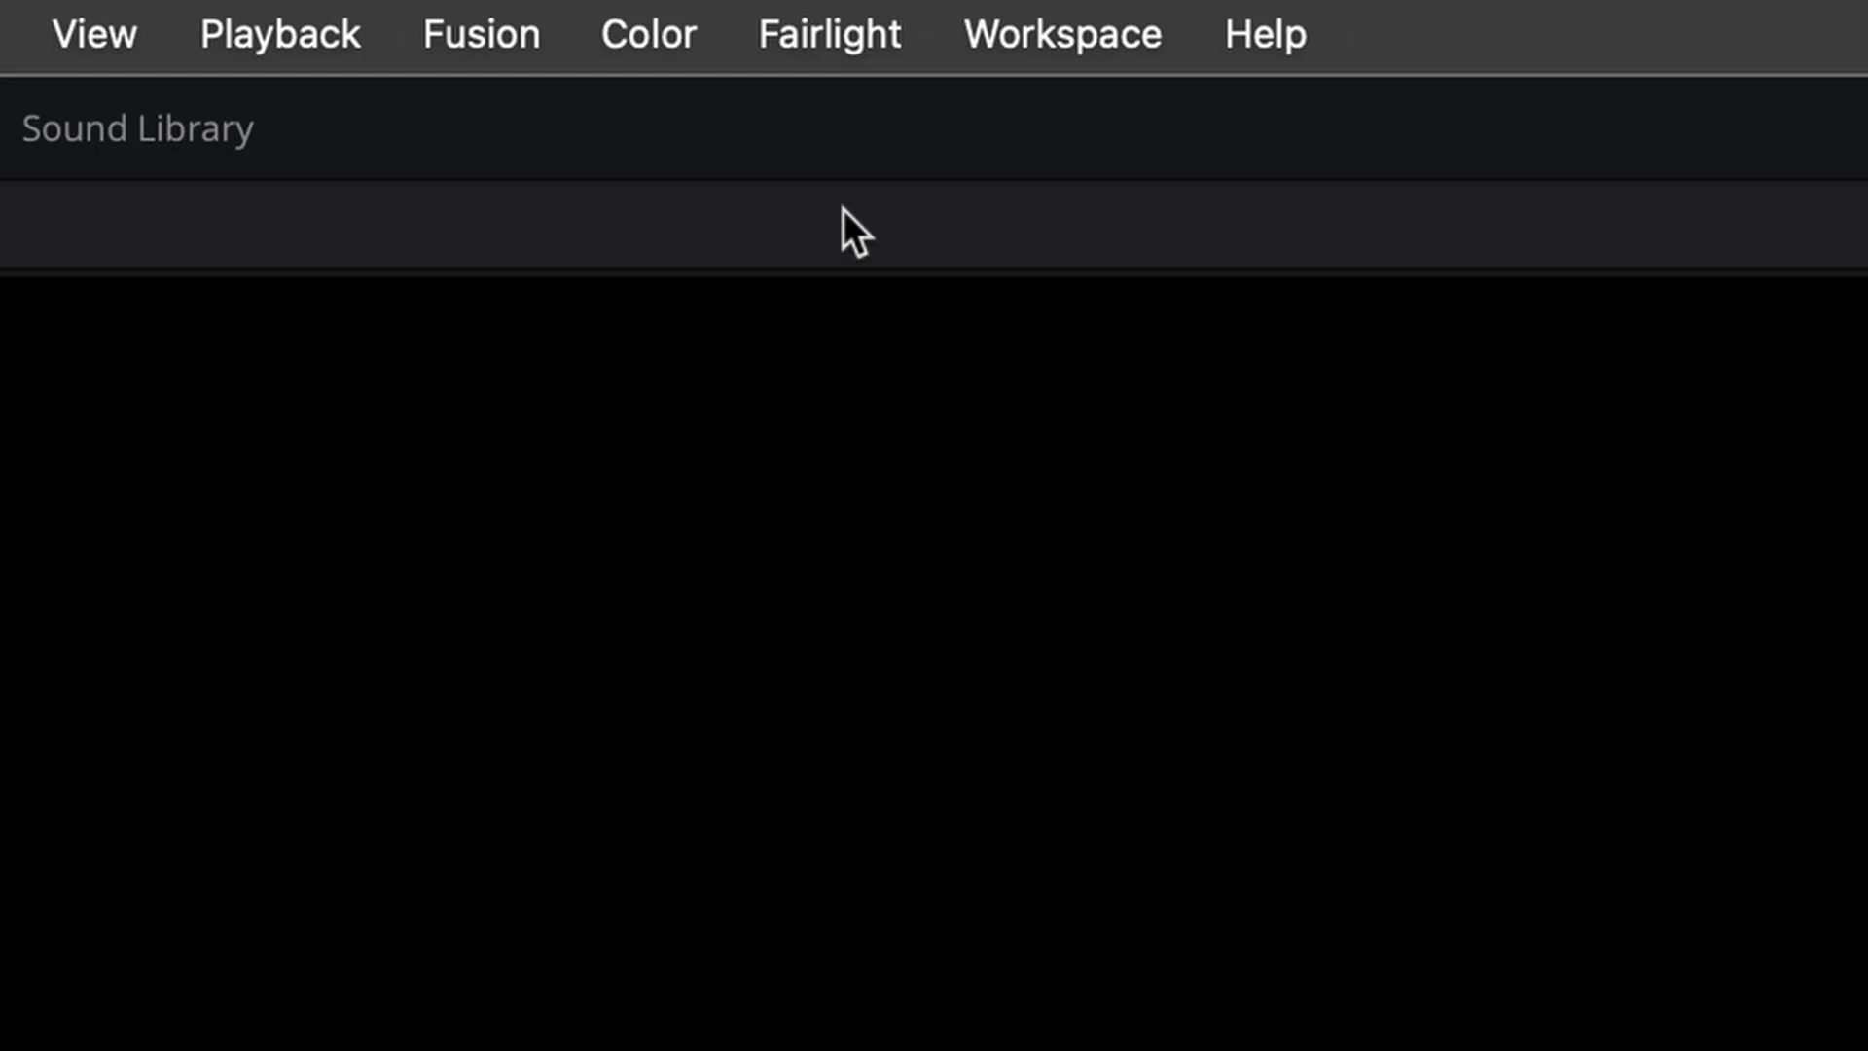
Unlink the Audio 1 to Audio 4 link group
click(873, 57)
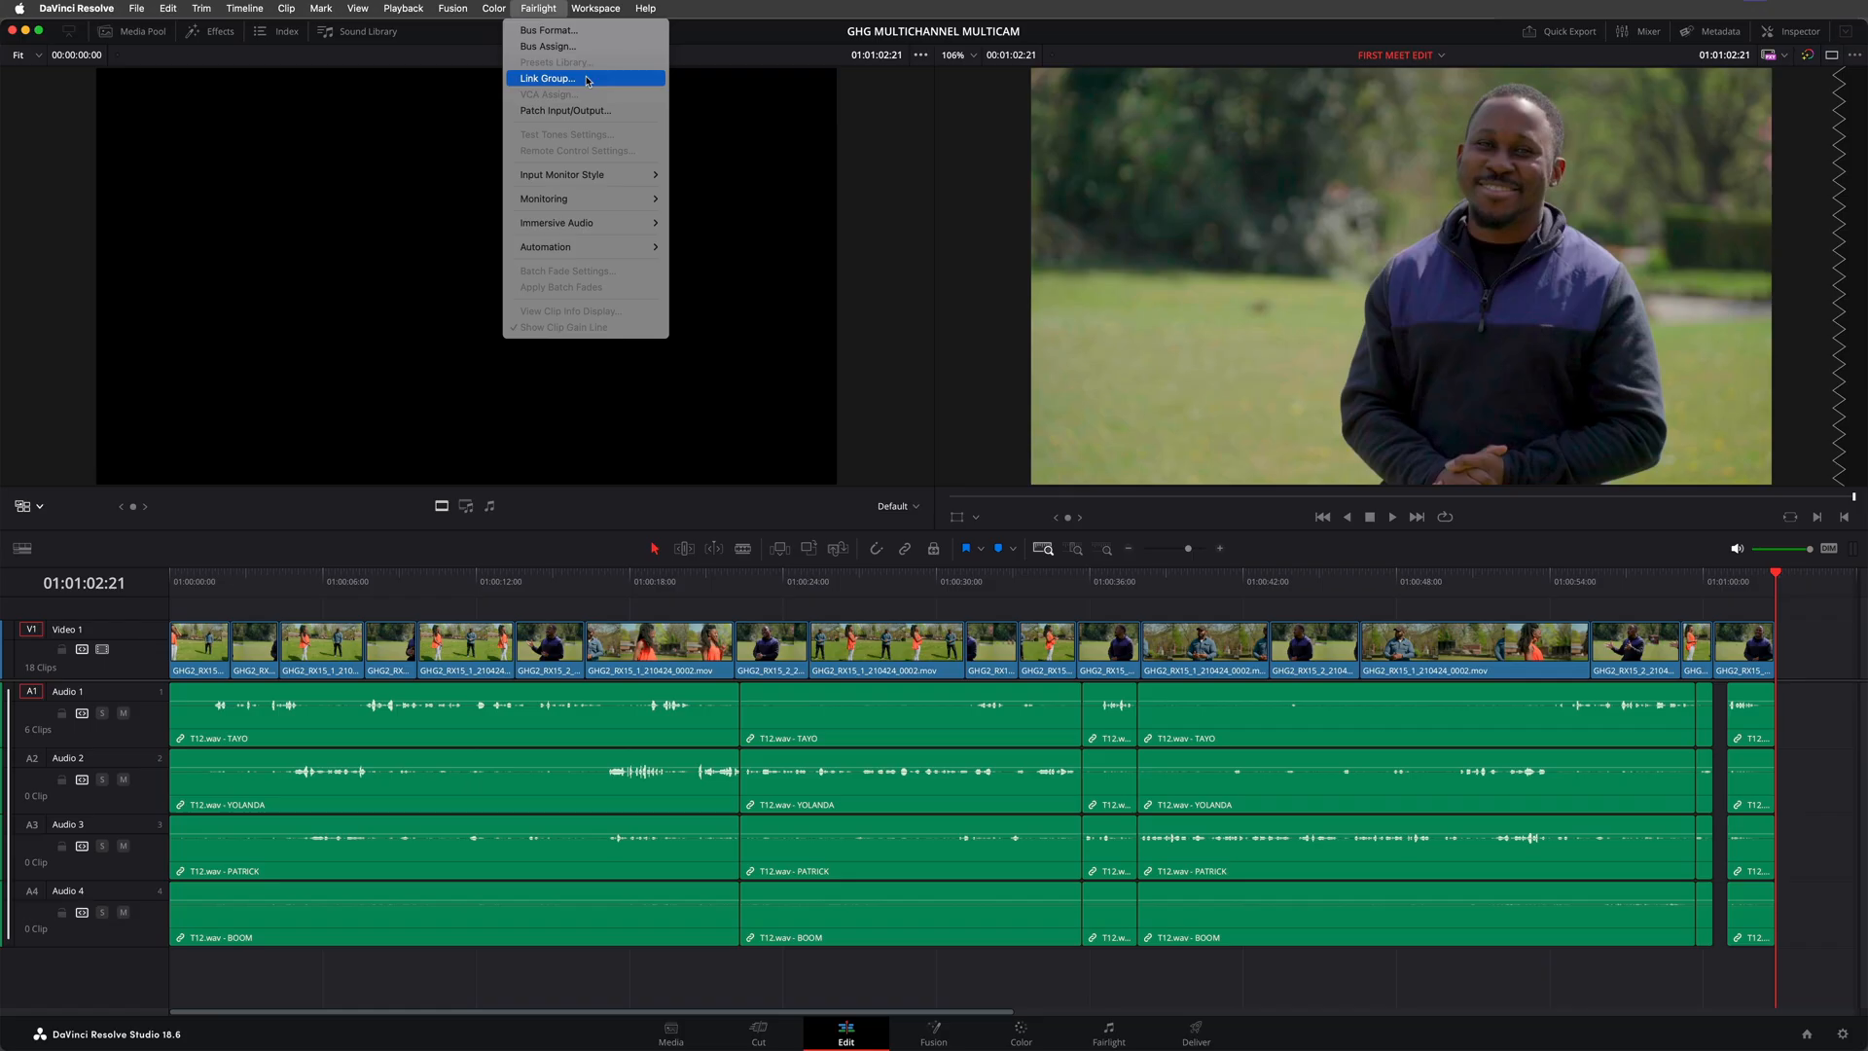
click(1023, 313)
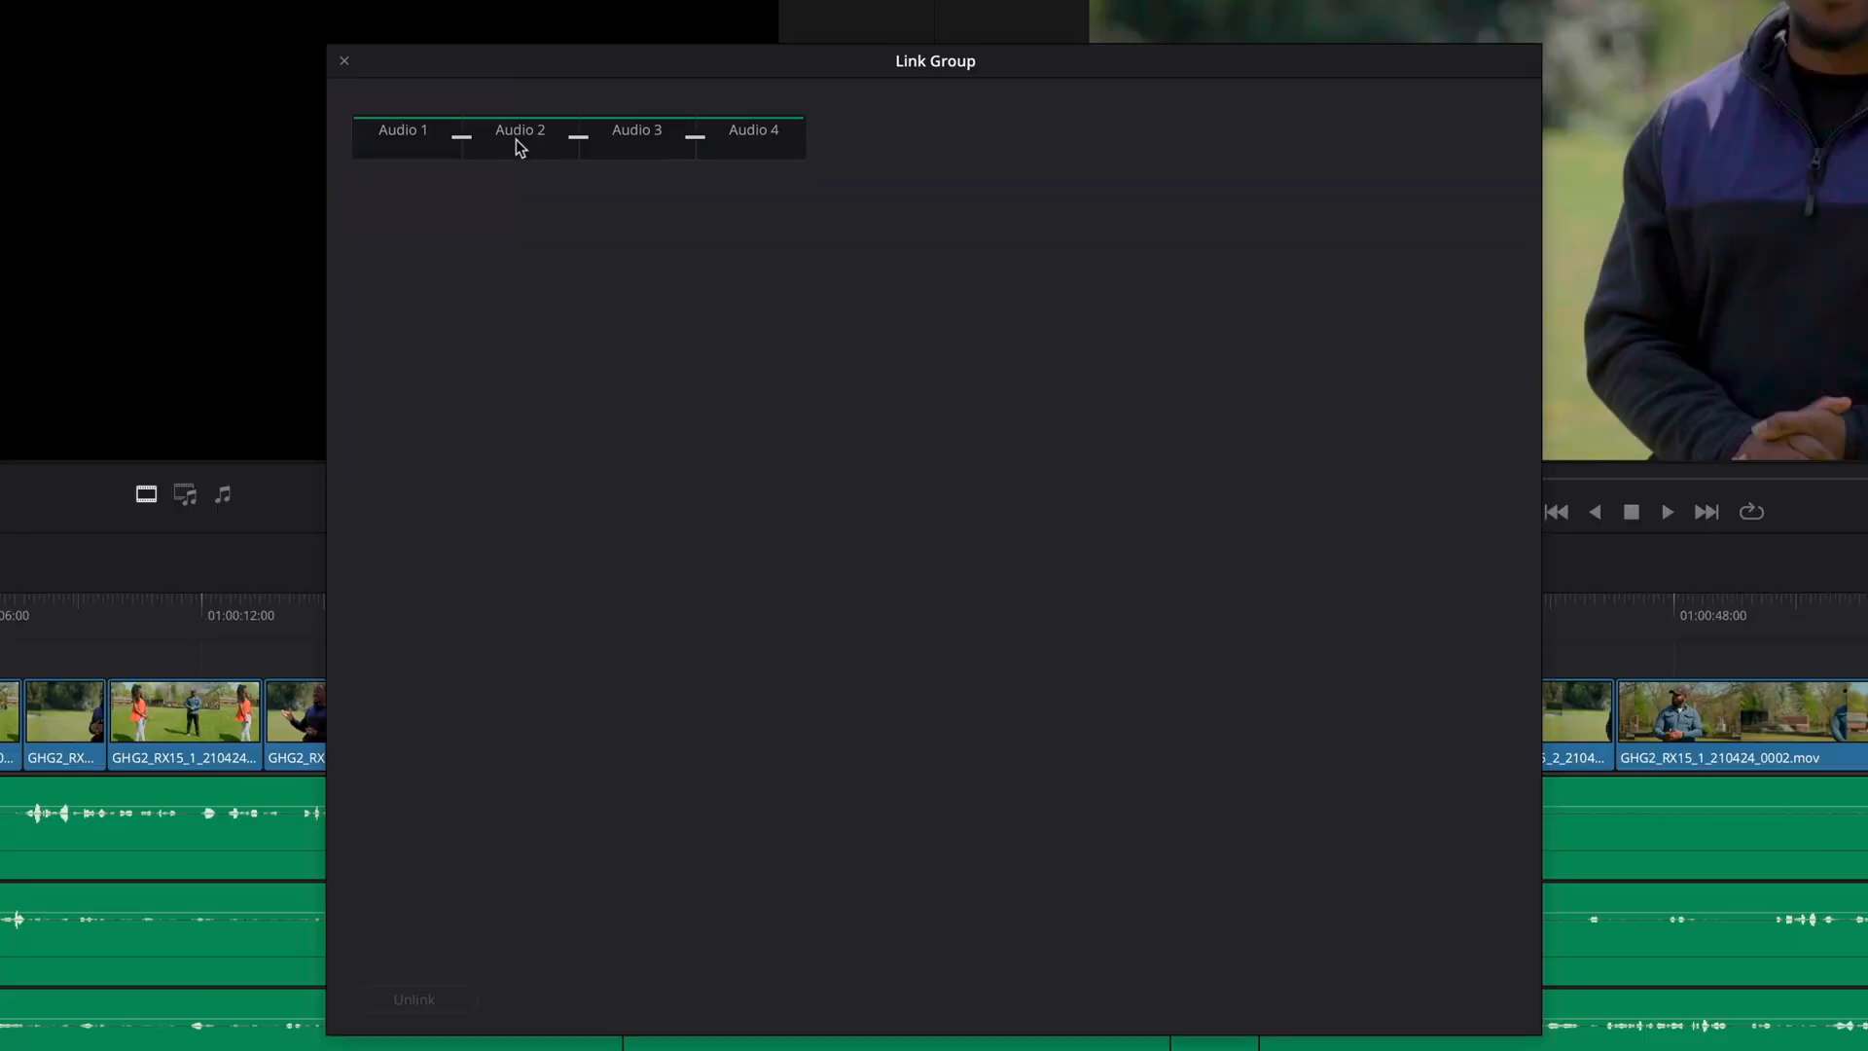
click(676, 289)
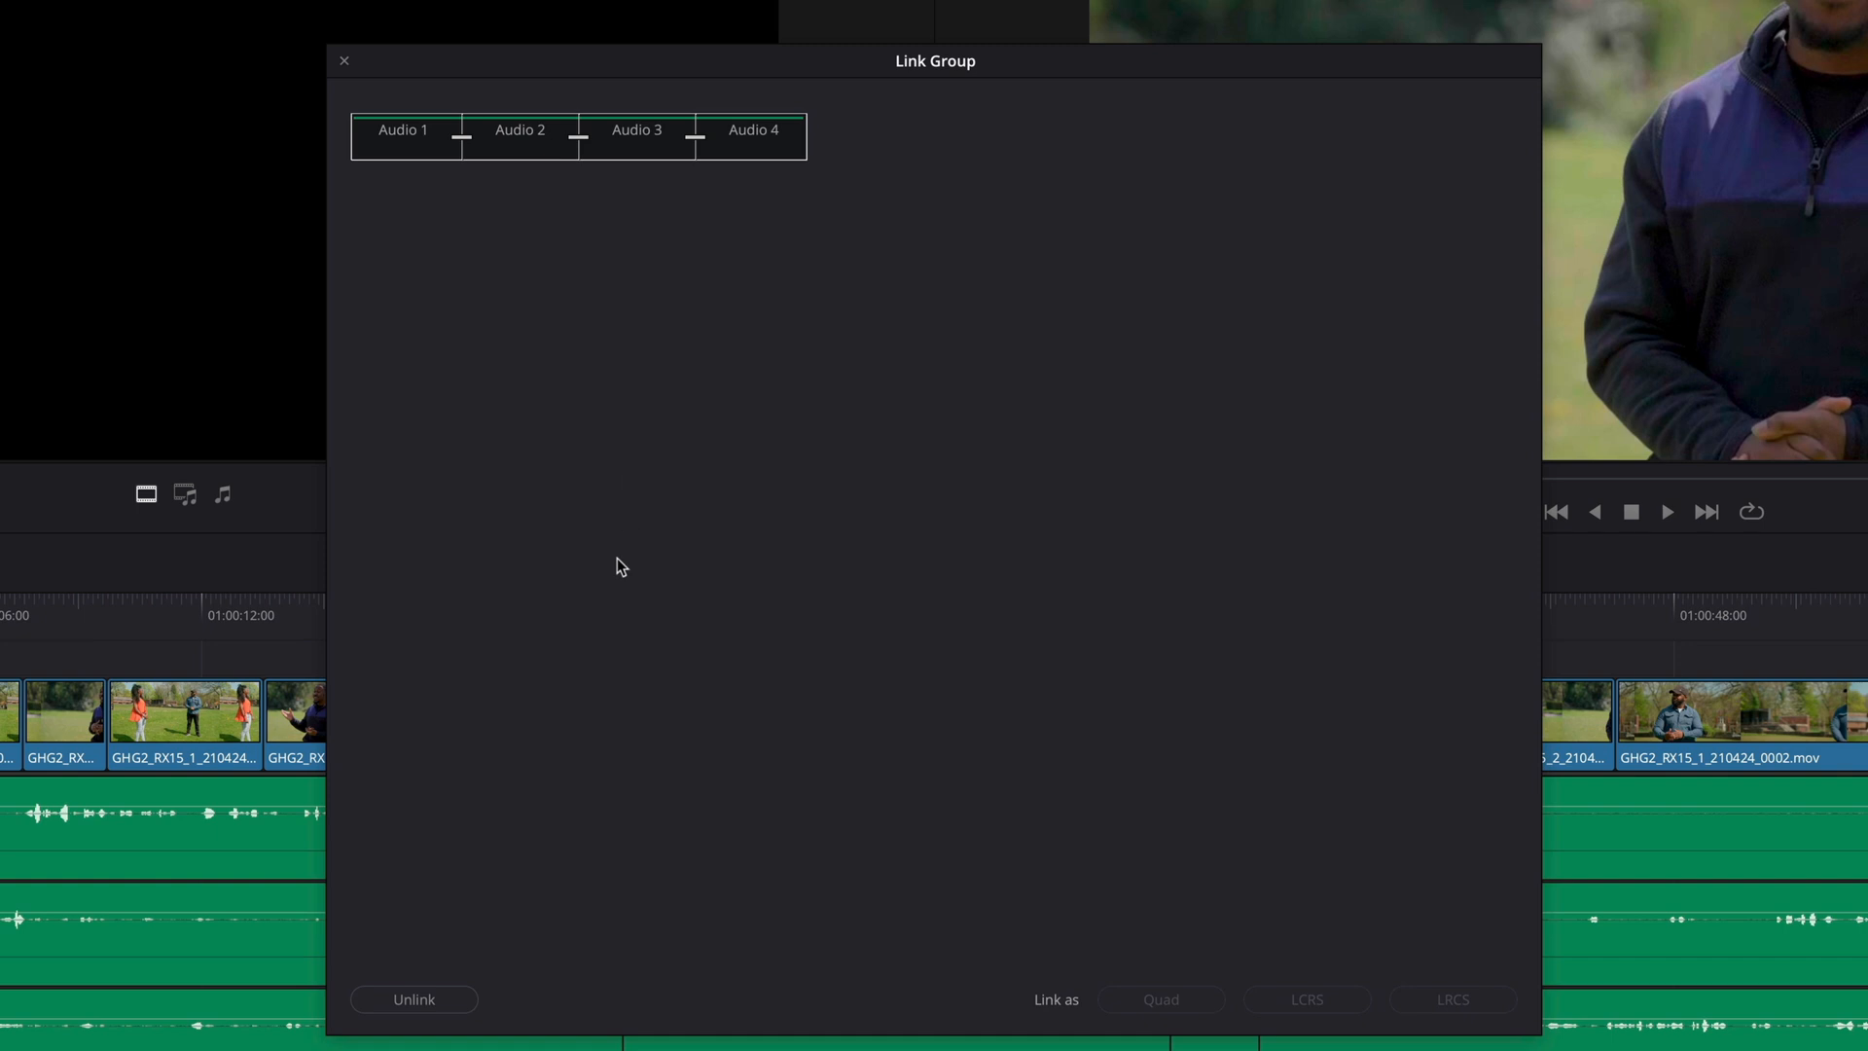
click(465, 1009)
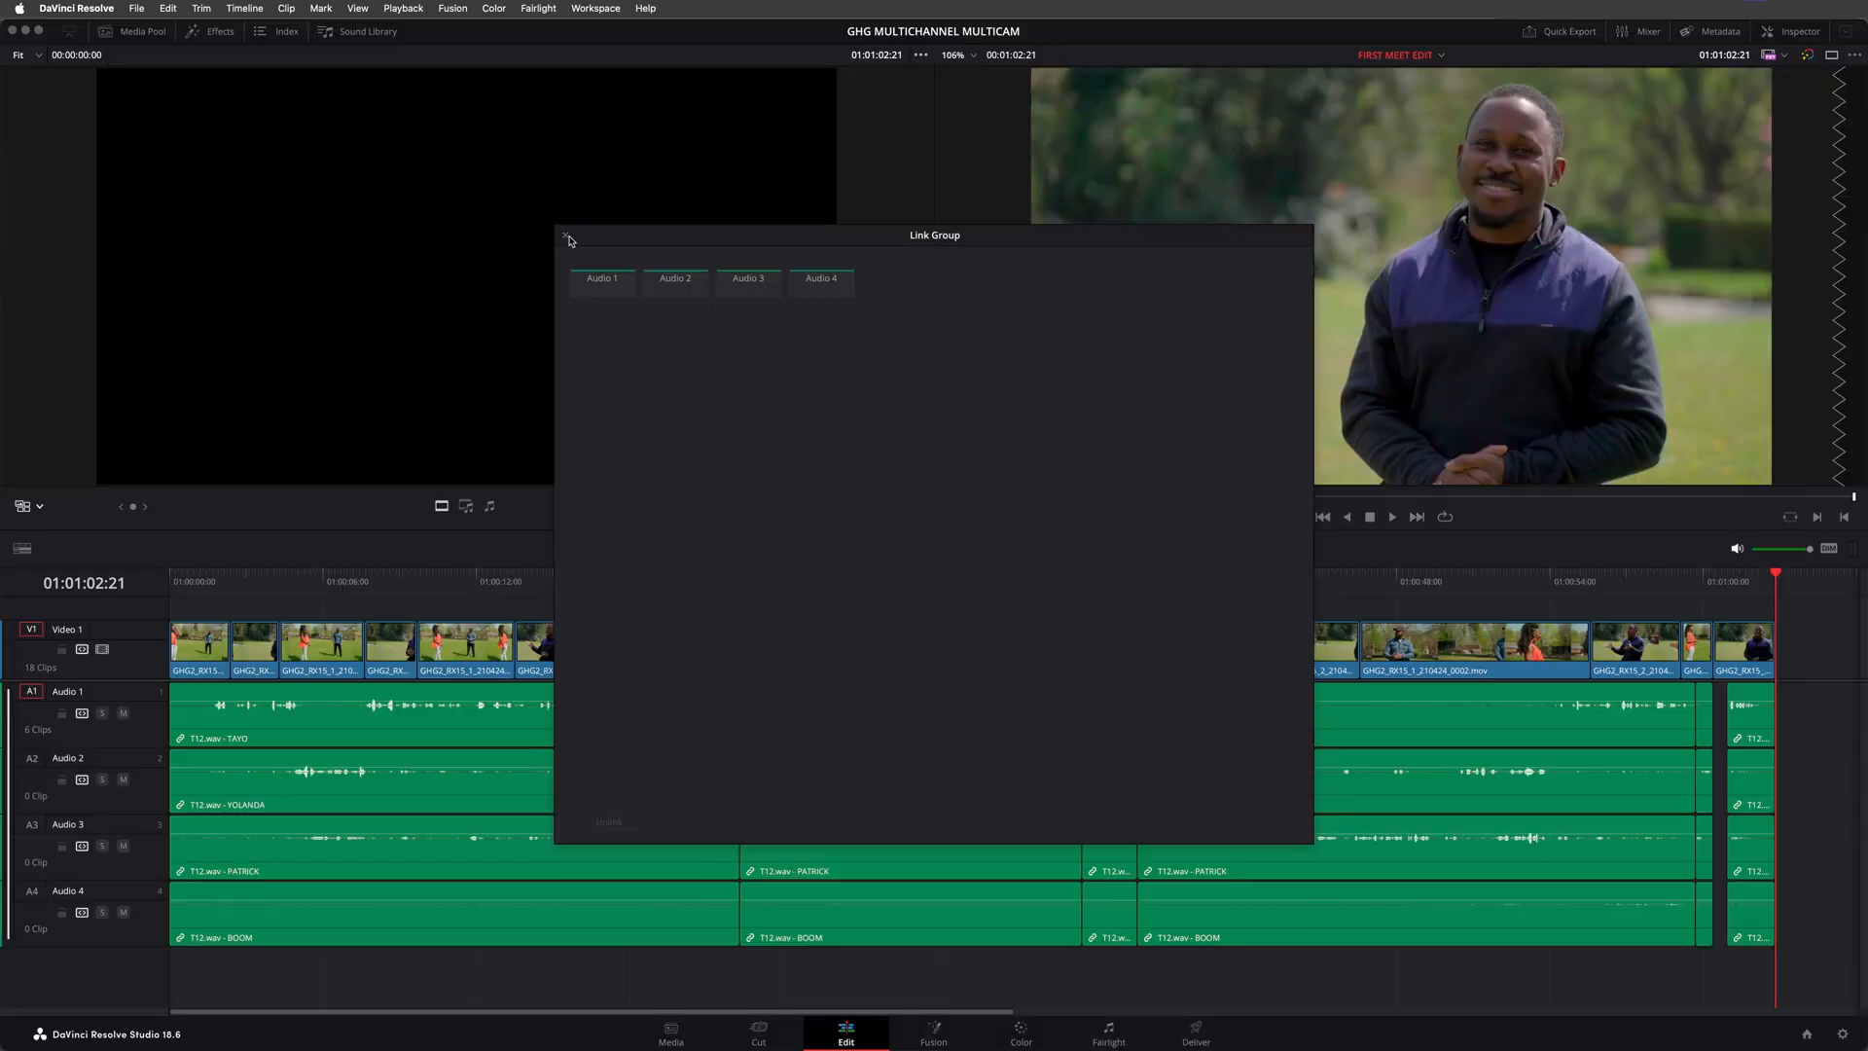
click(566, 236)
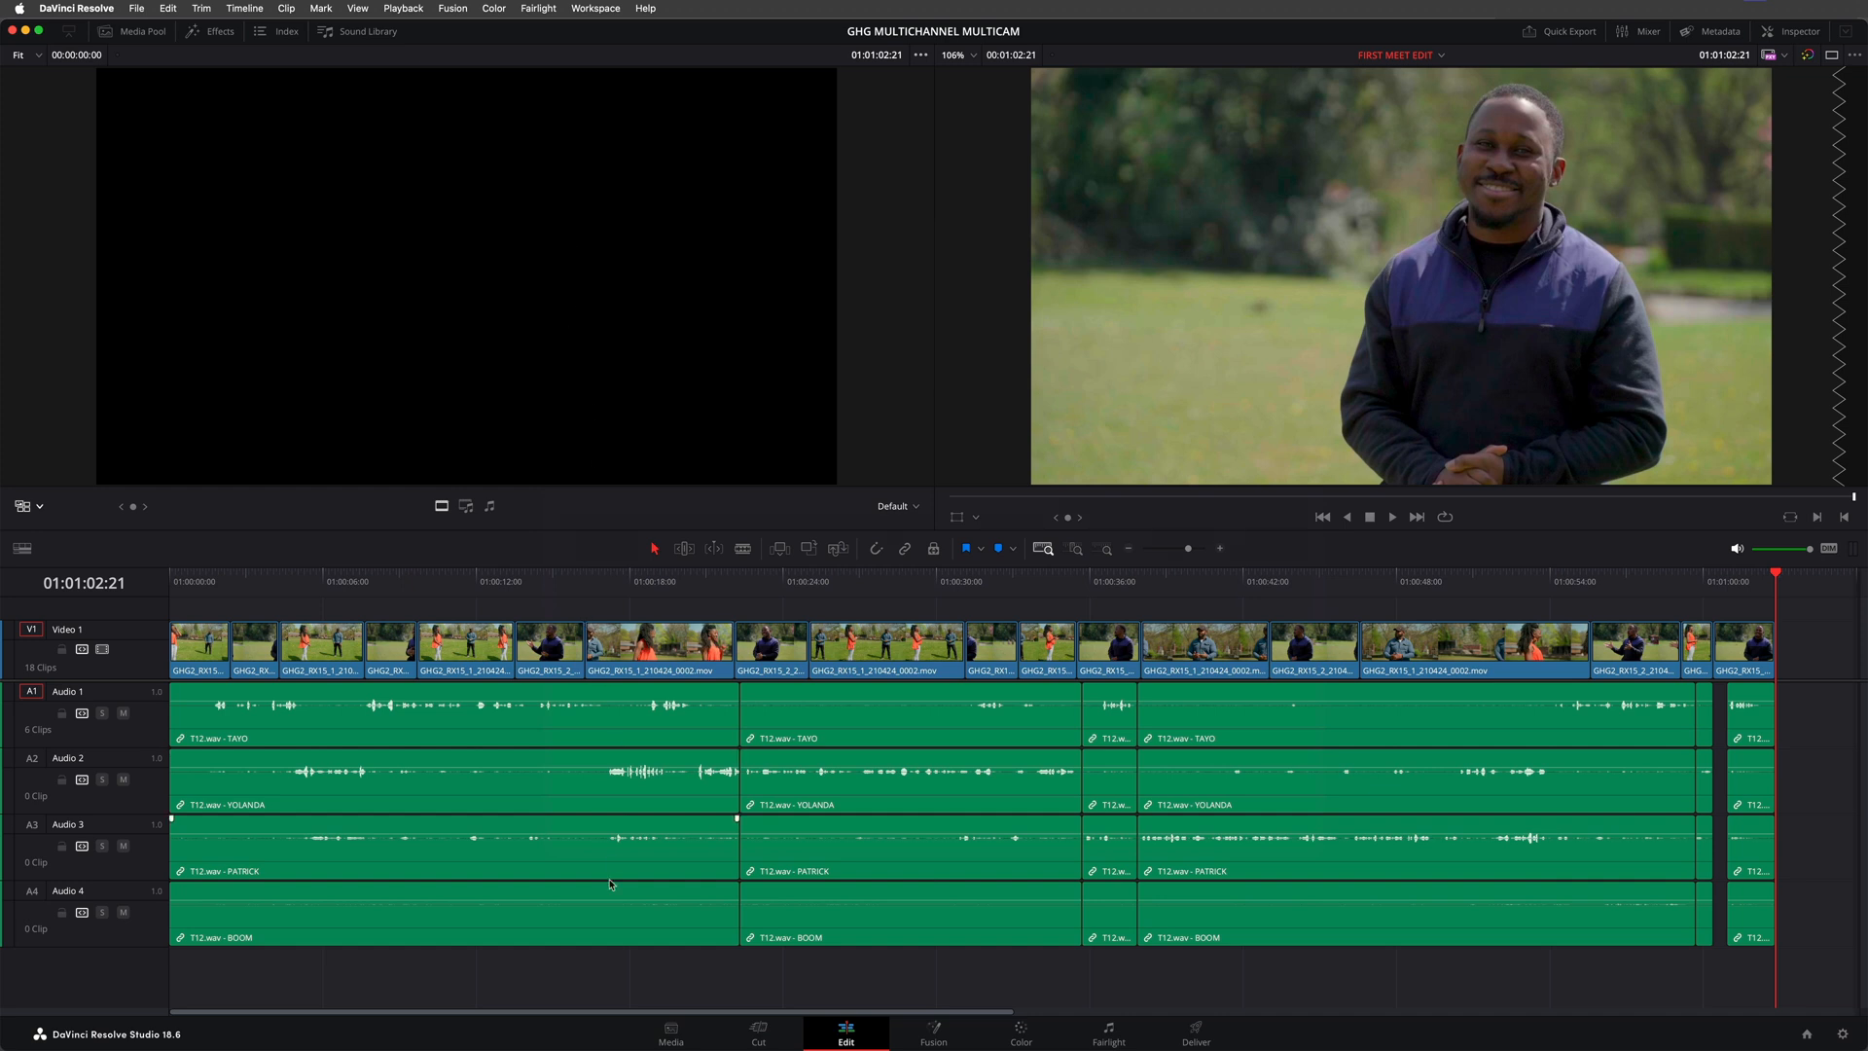
Disable all the BOOM clips on the Audio 4 track
drag(610, 975, 1761, 918)
key(shift+d)
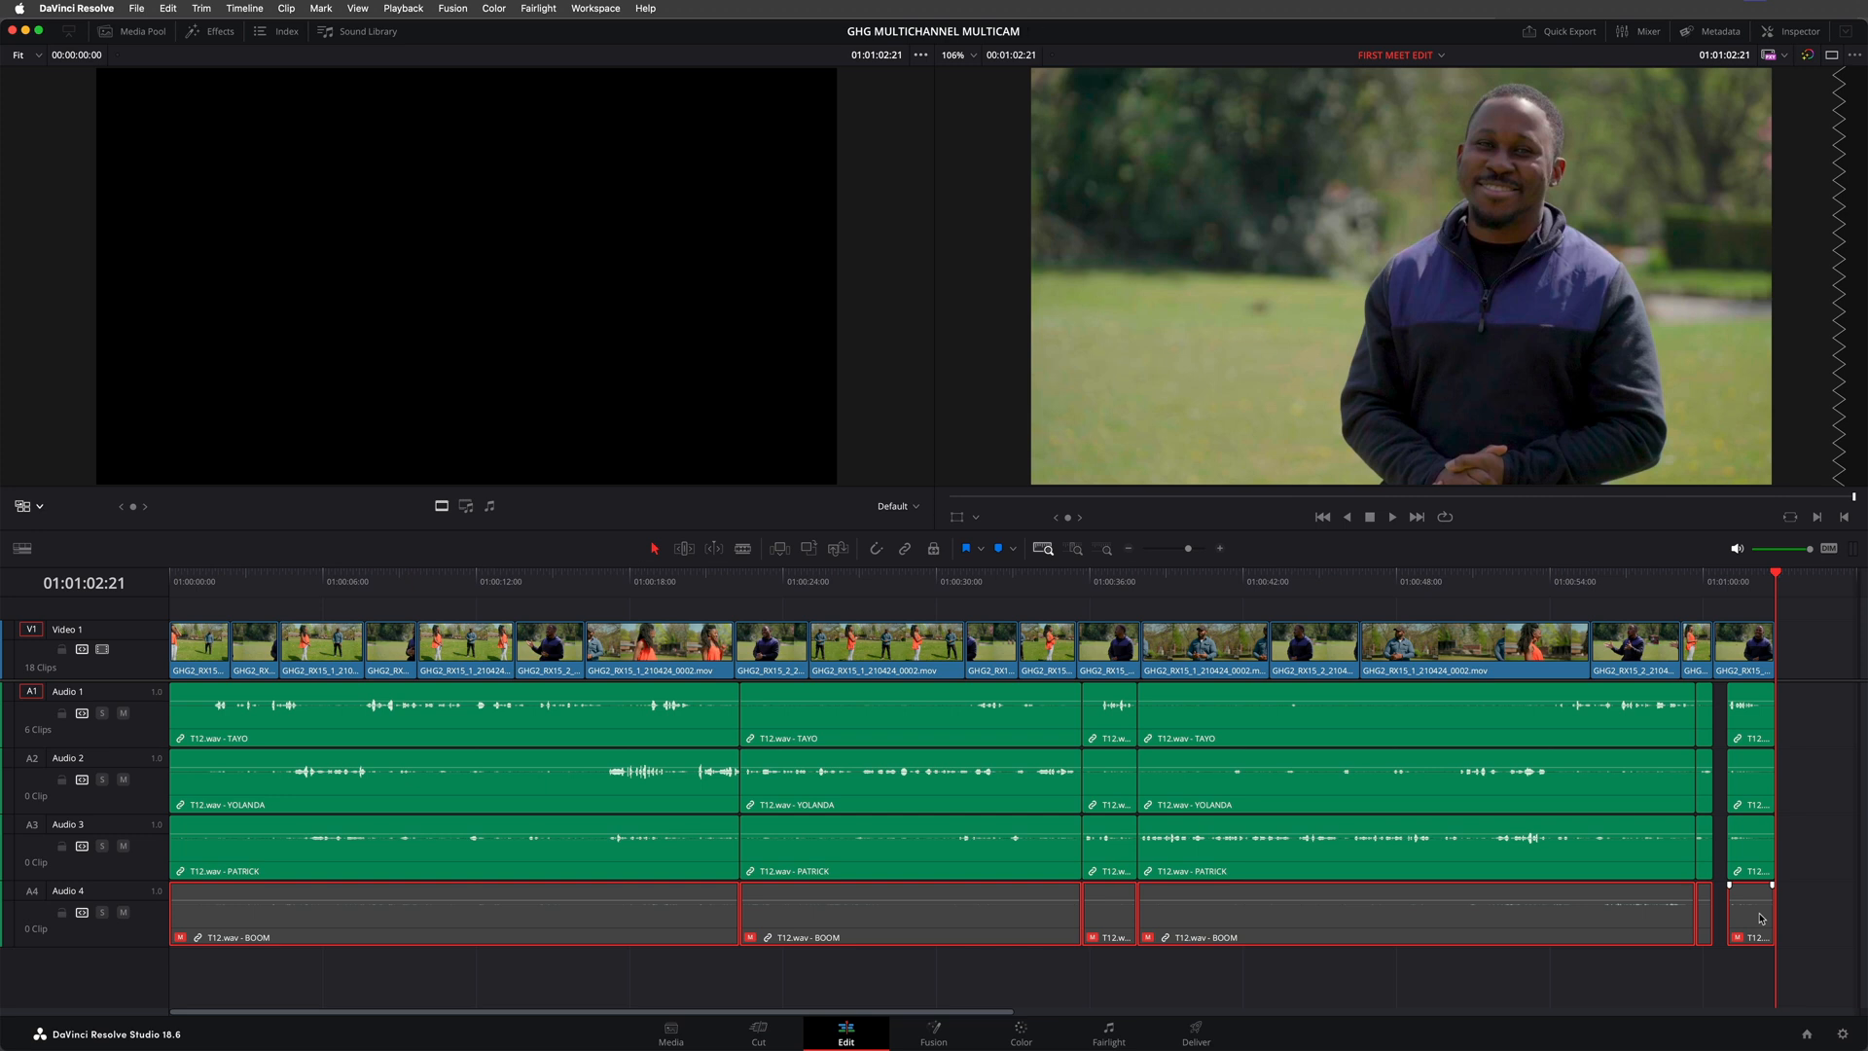
Delete the last clips on the Audio 2 and Audio 3 tracks and play back the timeline's ending
click(1723, 581)
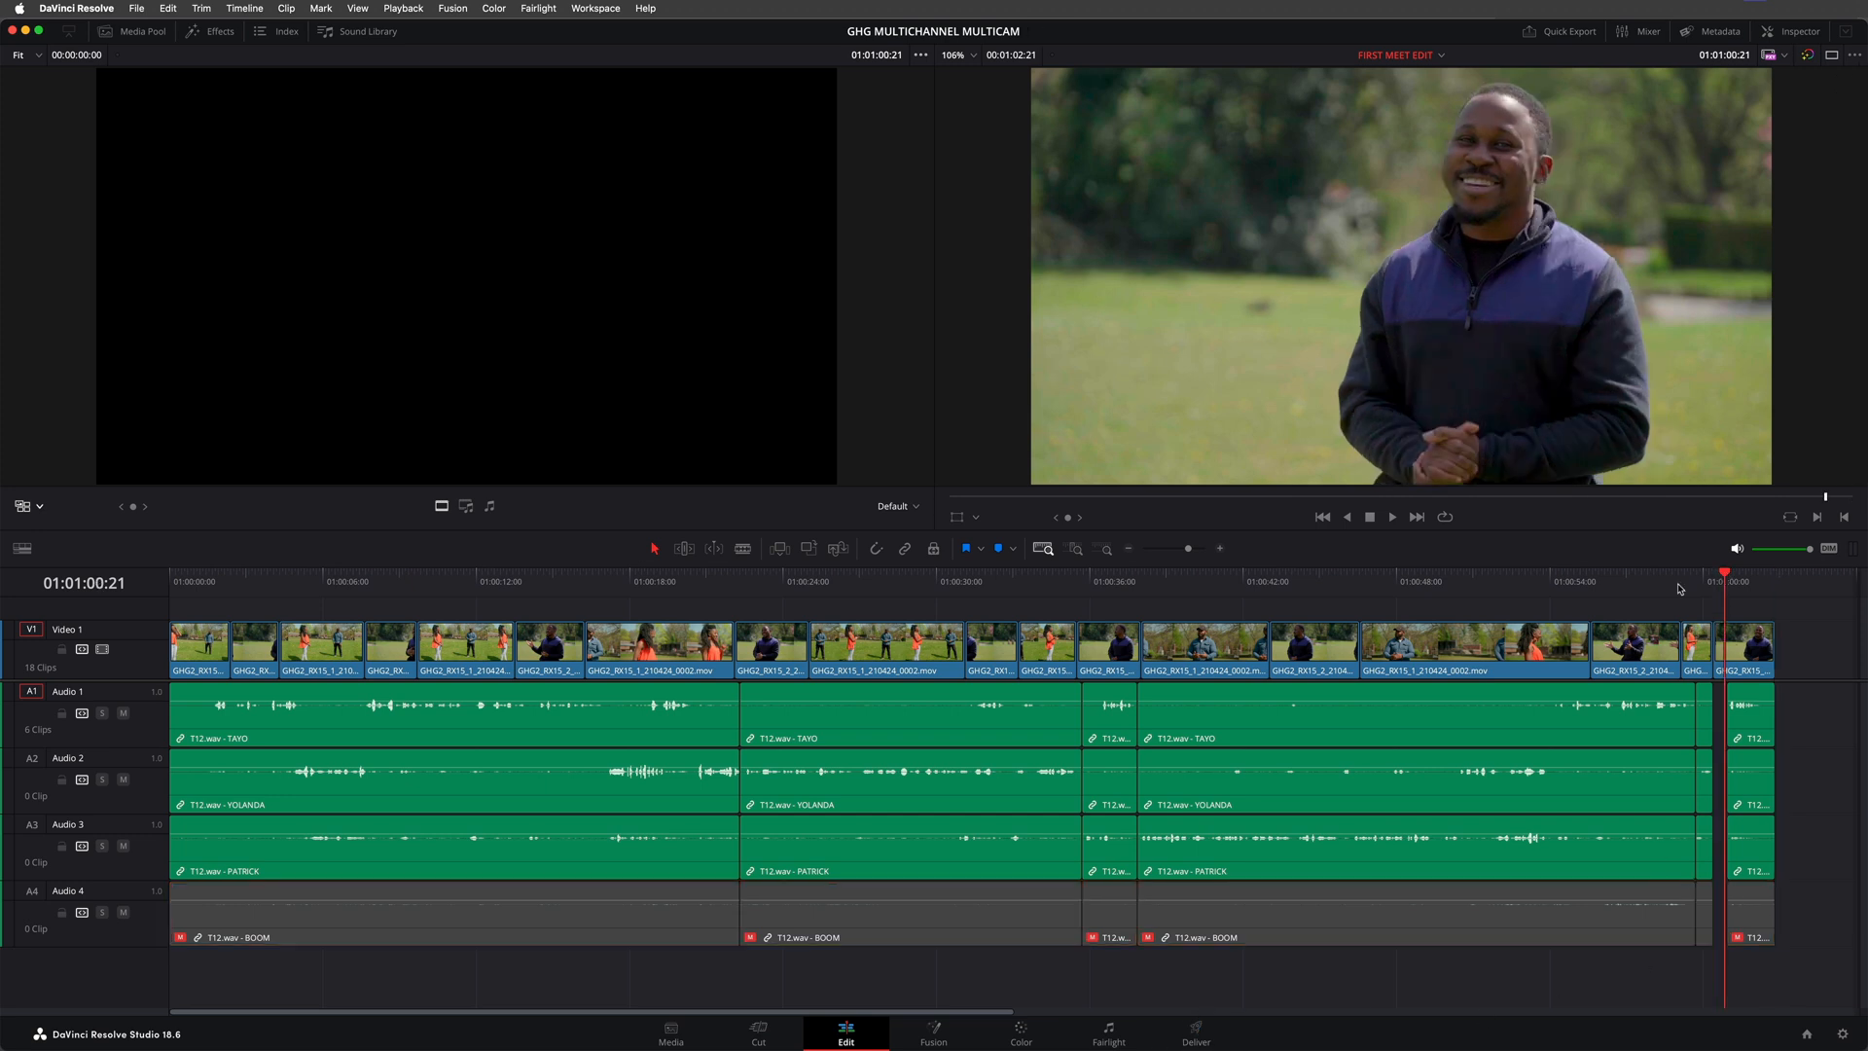
click(1075, 550)
key(space)
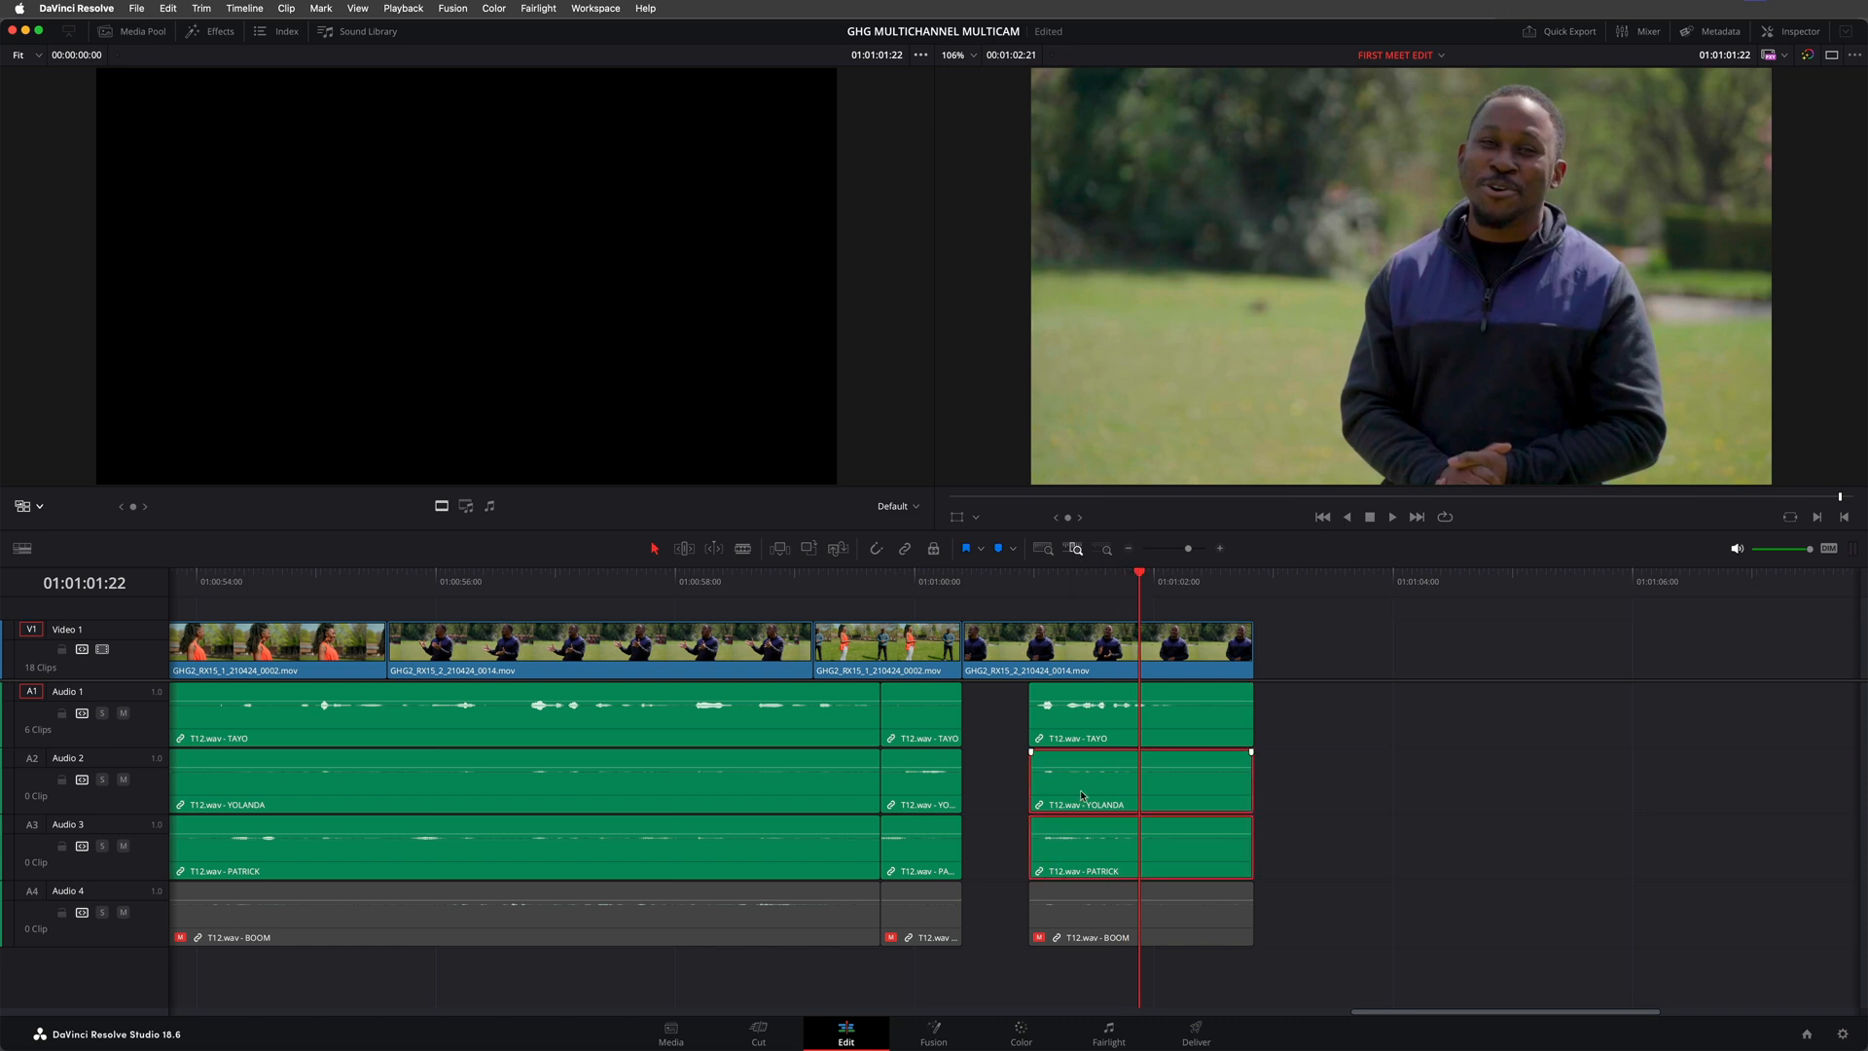
key(BackSpace)
click(1019, 593)
key(space)
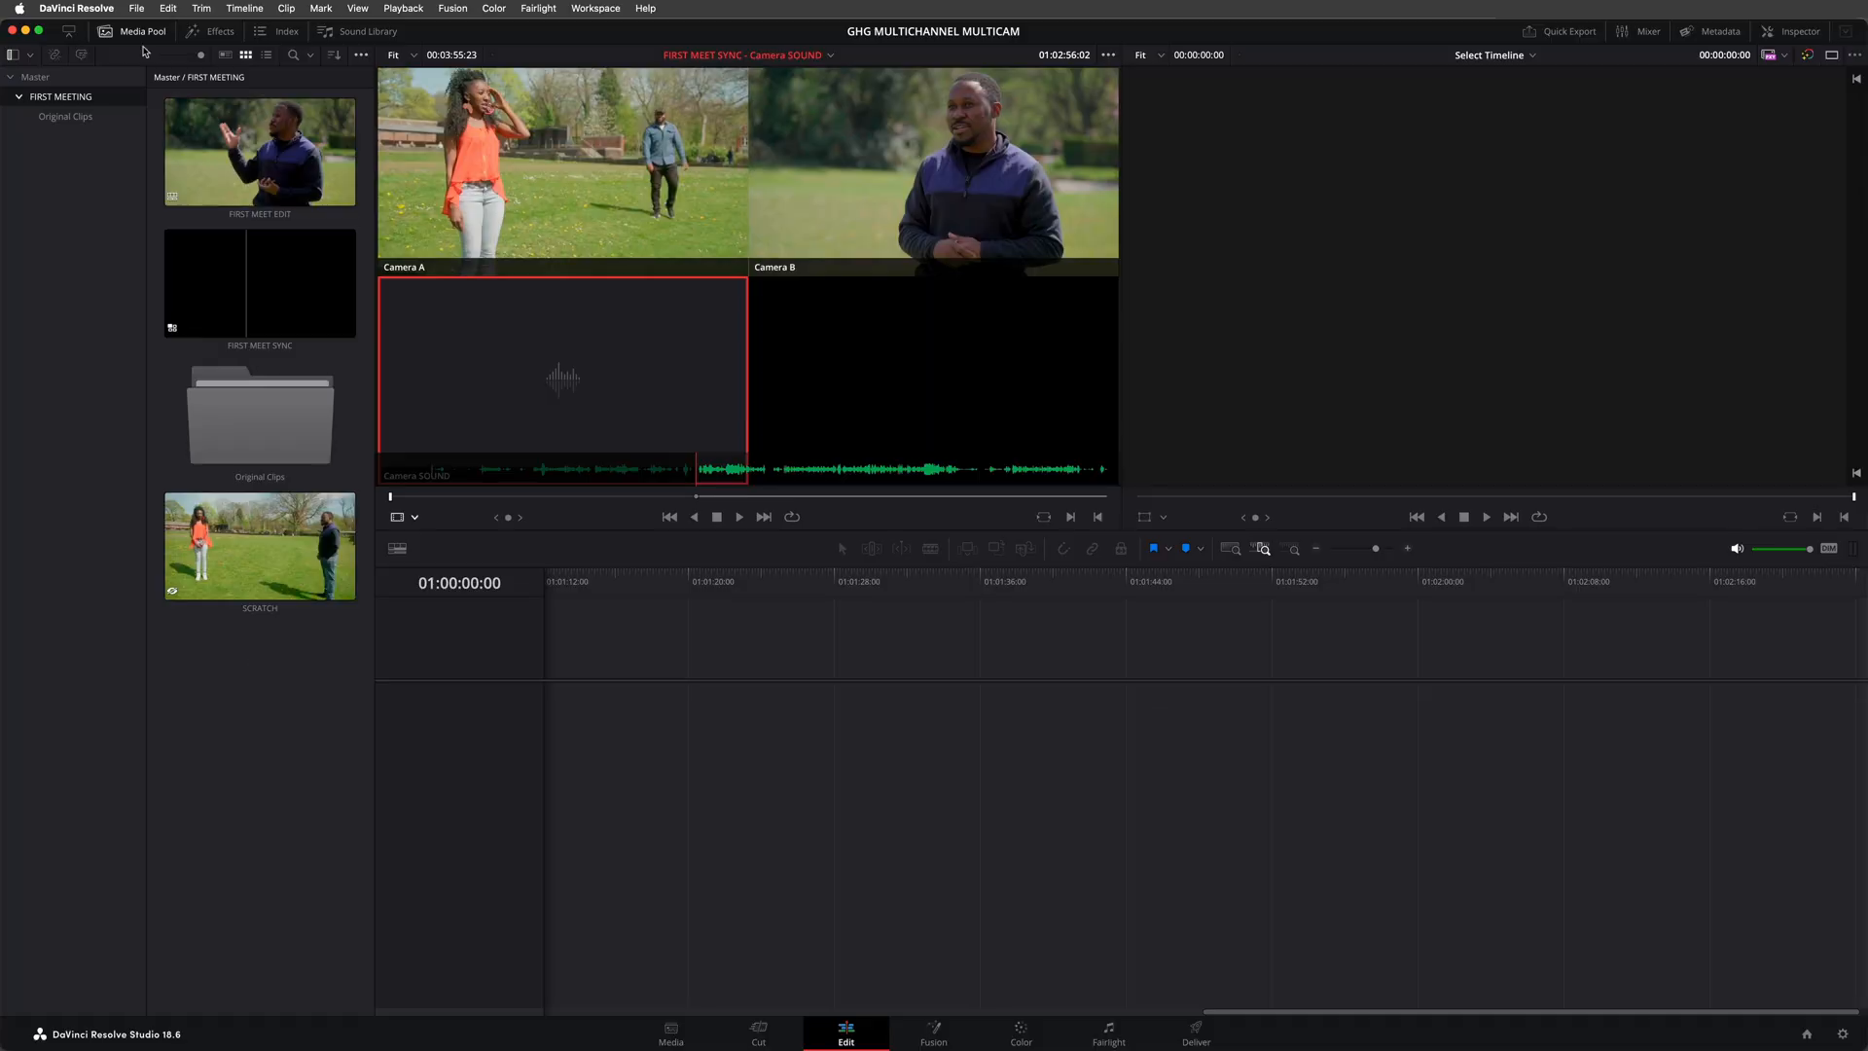
Create a new timeline named FIRST MEET EDIT 2 with a four-channel adaptive audio track
click(136, 8)
click(163, 96)
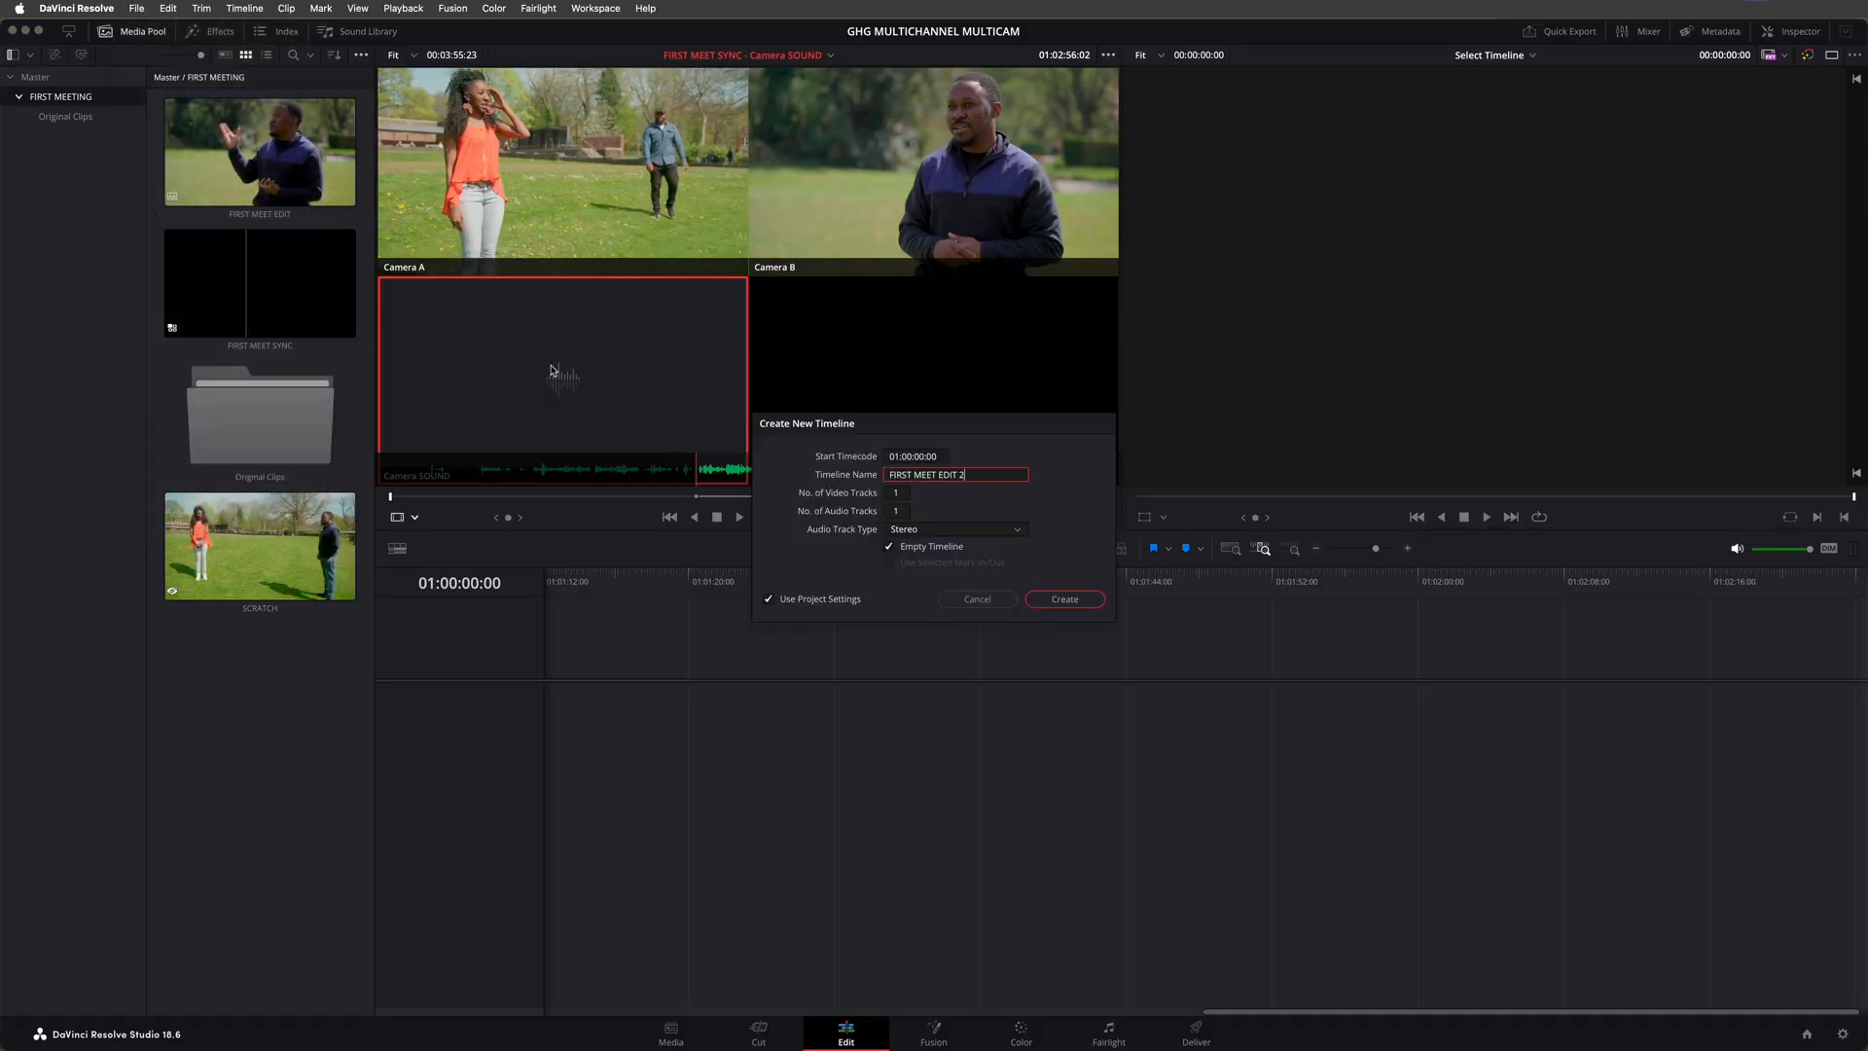
click(1006, 534)
click(986, 693)
click(1064, 598)
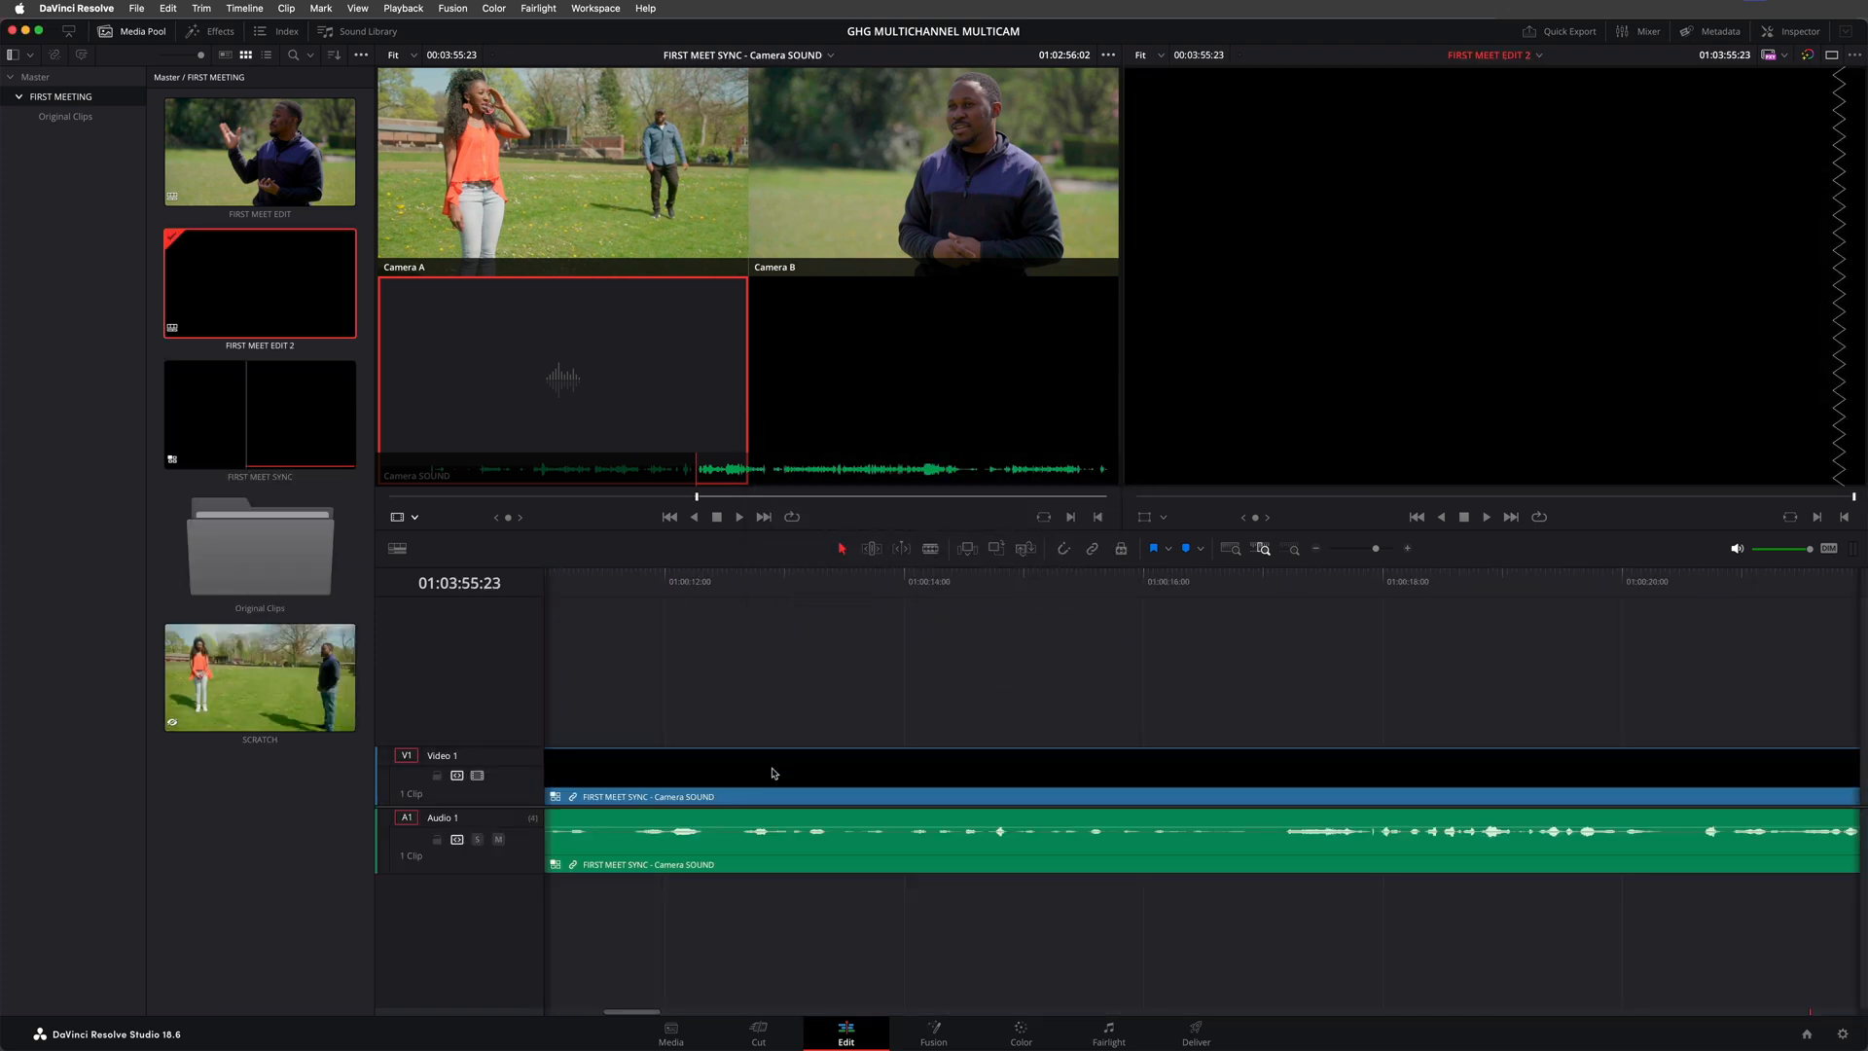
Switch the multicam video clip on V1 to Camera A and fit the whole timeline in view
right_click(774, 773)
mouse_move(845, 761)
click(1049, 764)
key(shift+z)
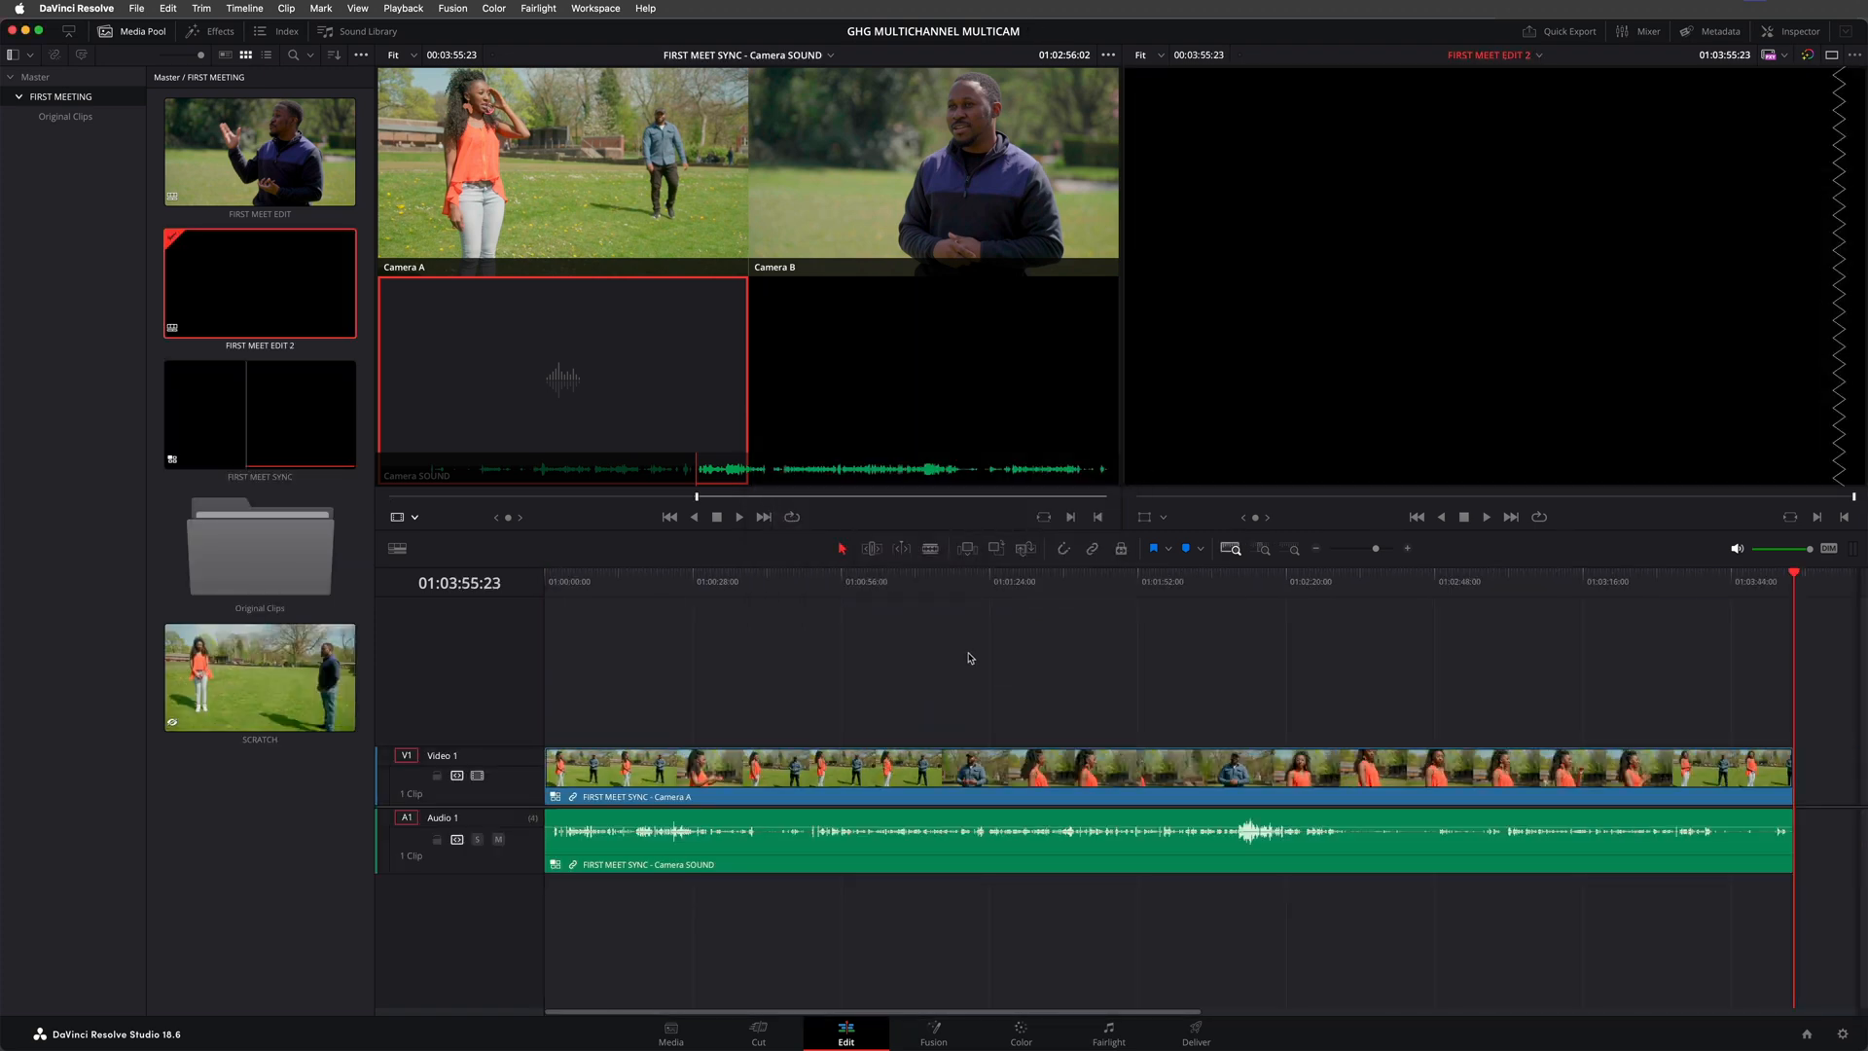
Flatten only the multicam audio clip on A1, leaving the video clip as multicam
click(842, 852)
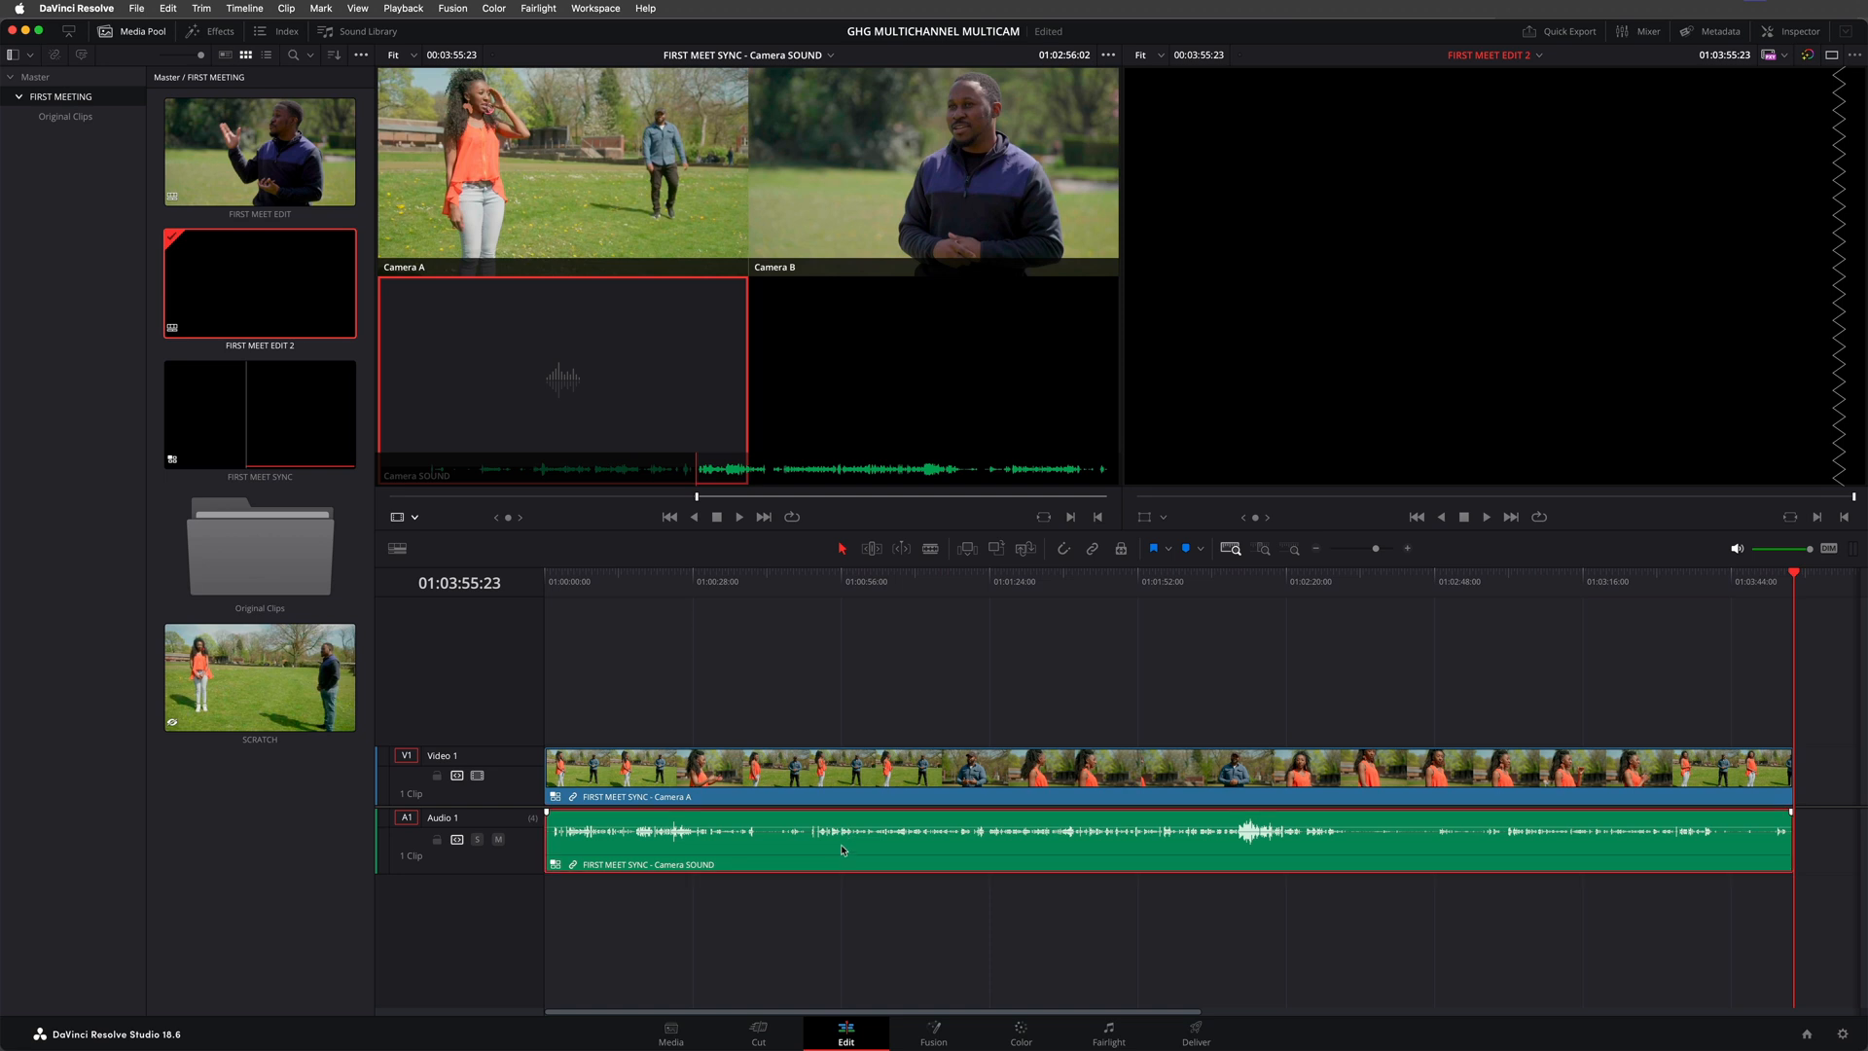
click(287, 9)
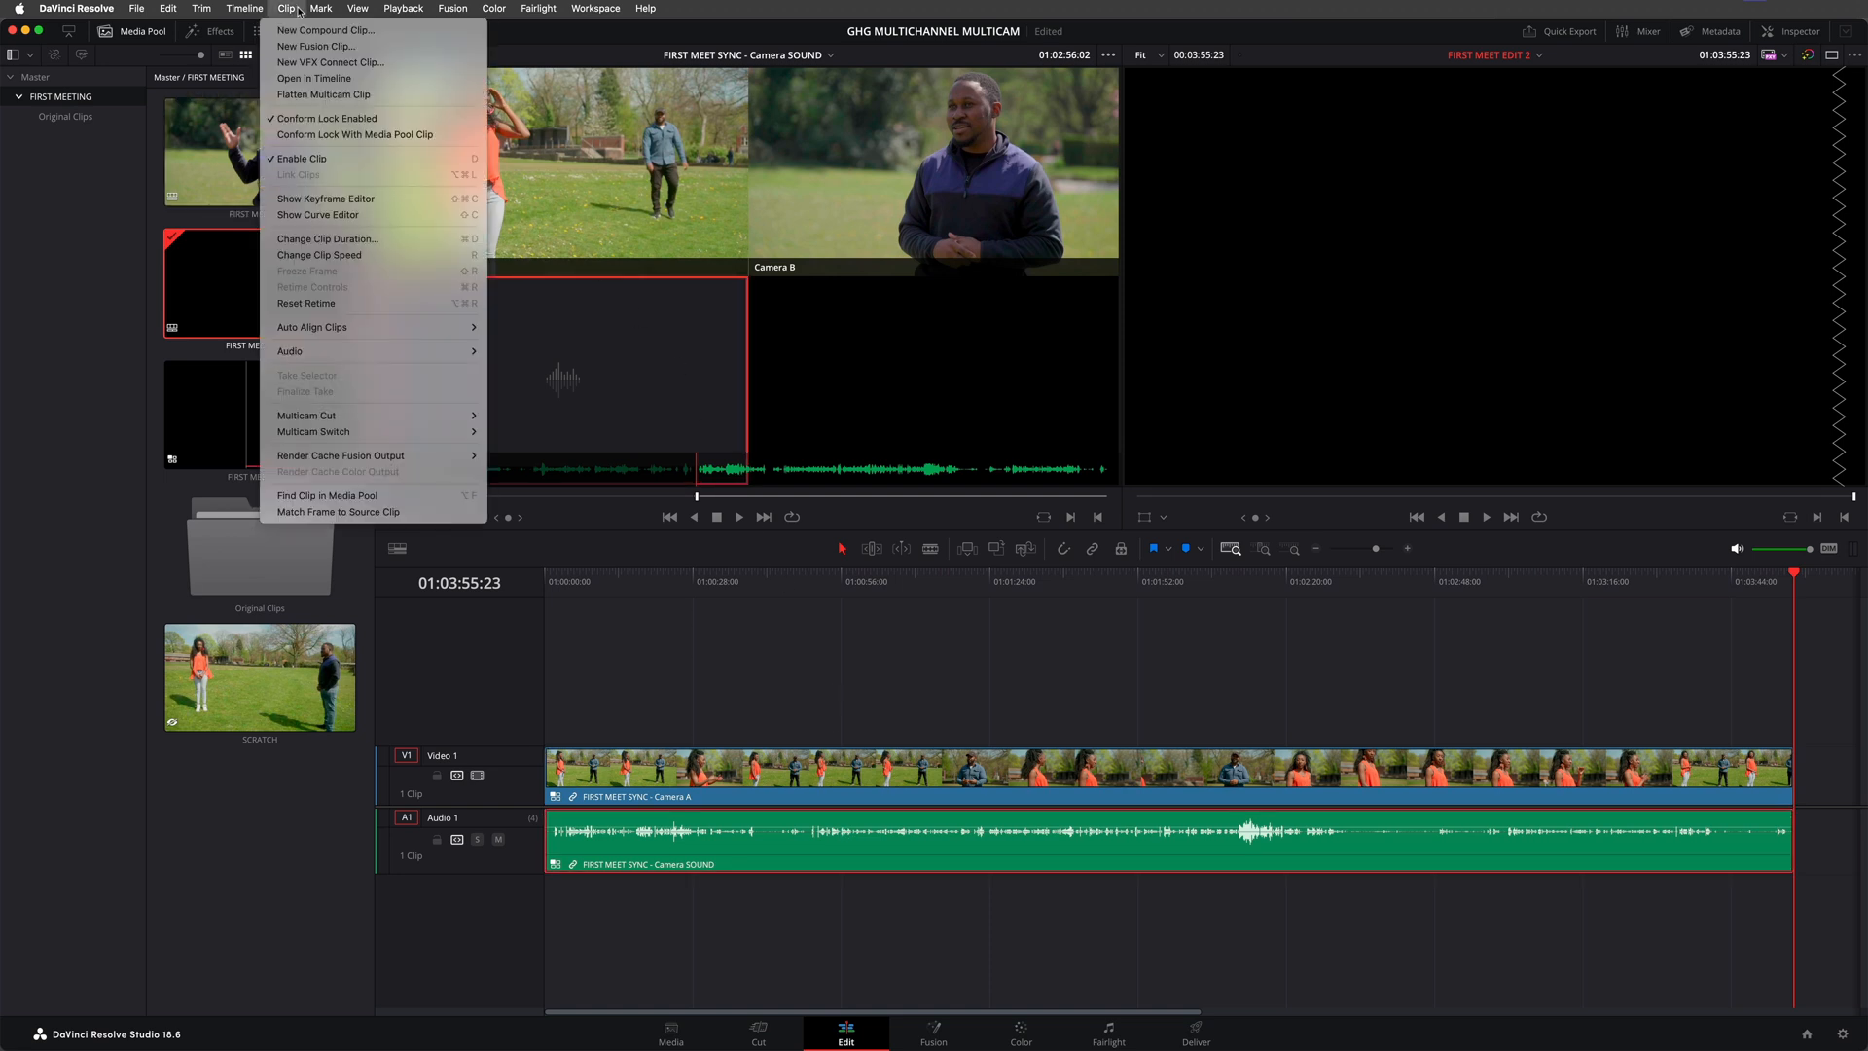
click(380, 95)
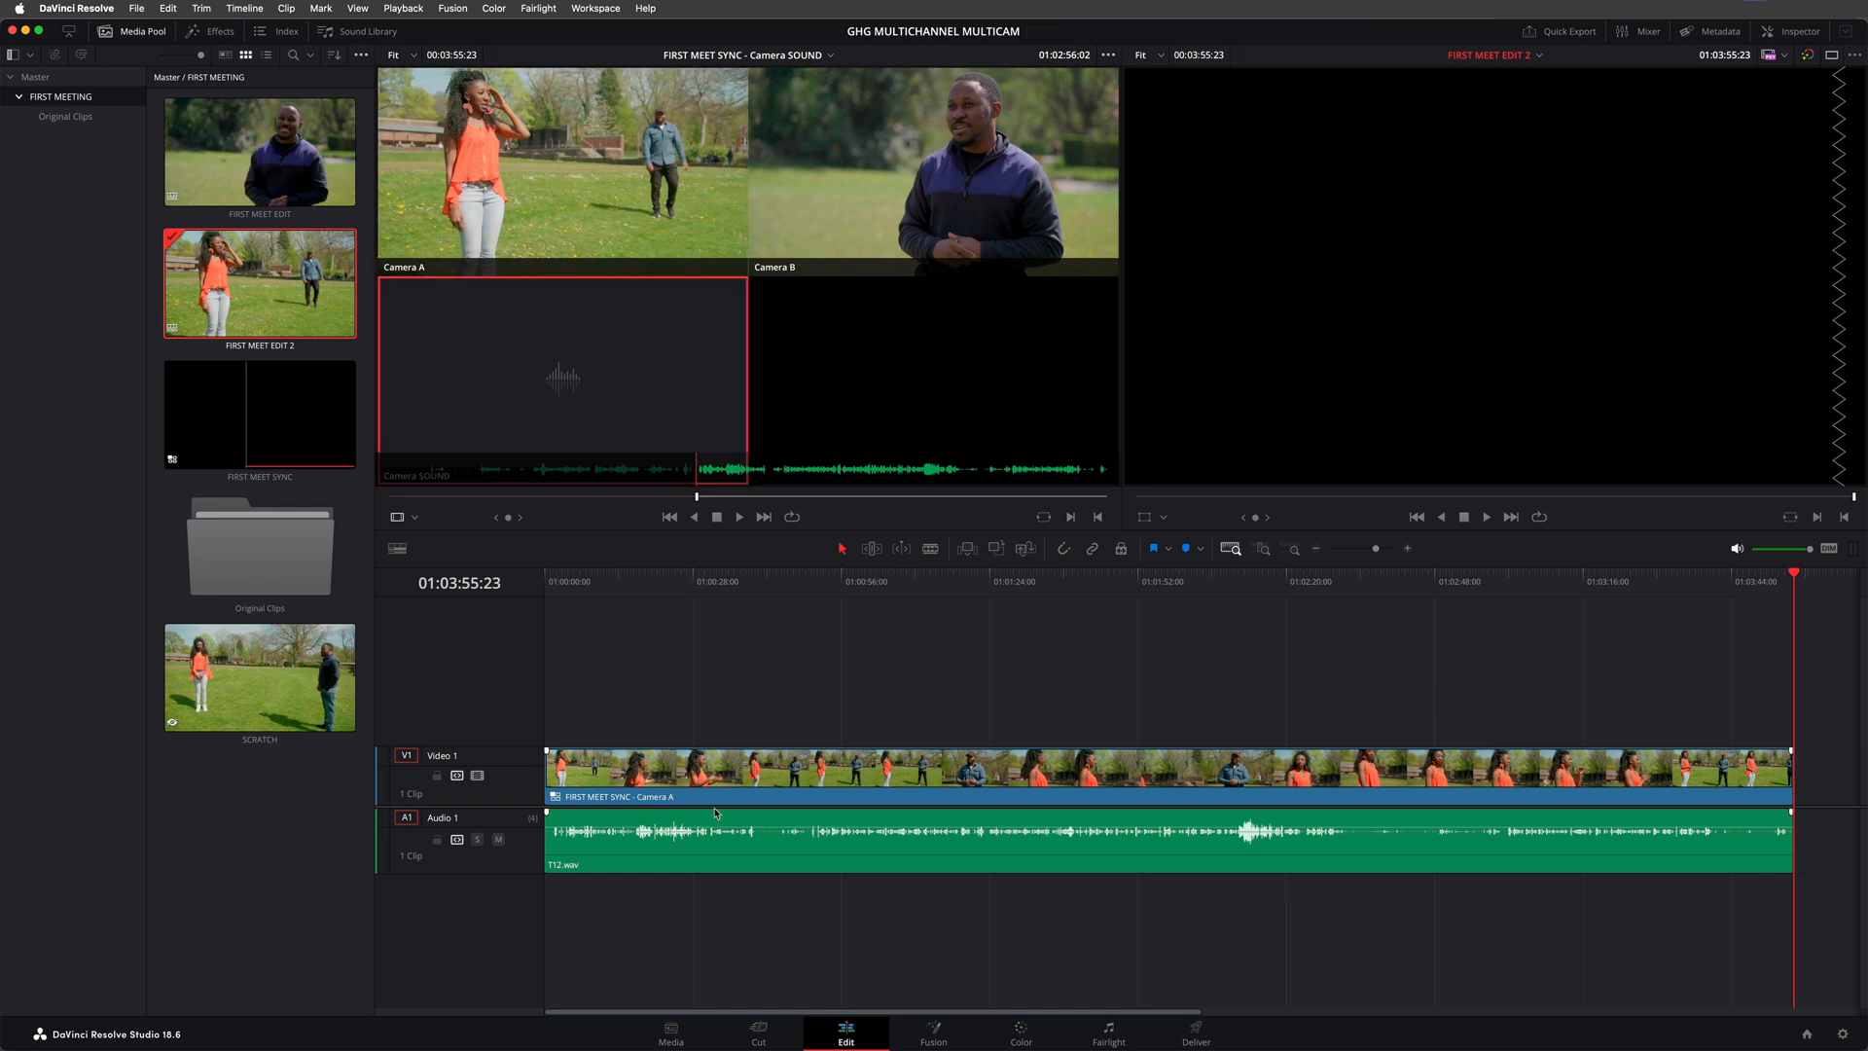
Convert the Audio 1 track of FIRST MEET EDIT 2 into a linked group
scroll(718, 812, down, 3)
right_click(531, 743)
click(661, 900)
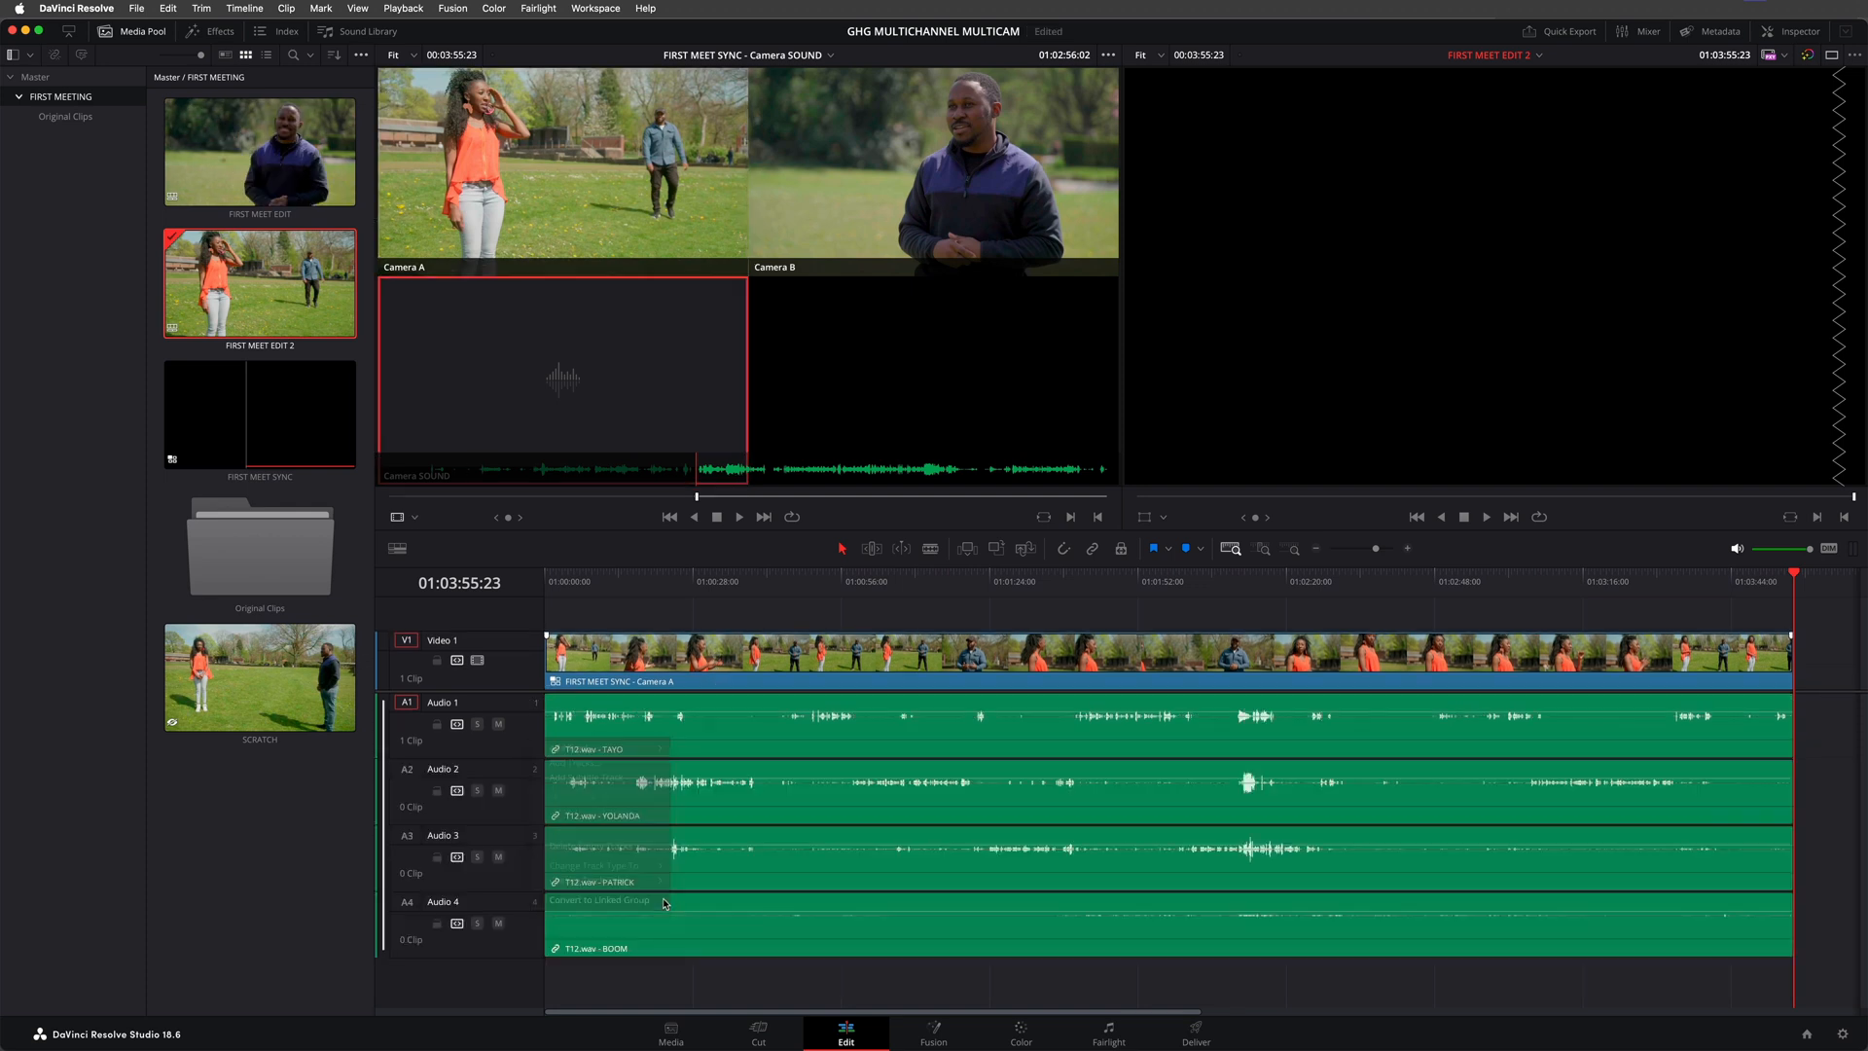
Unlink the link group formed by the Audio 1 to Audio 4 tracks so they become independent mono tracks
click(538, 8)
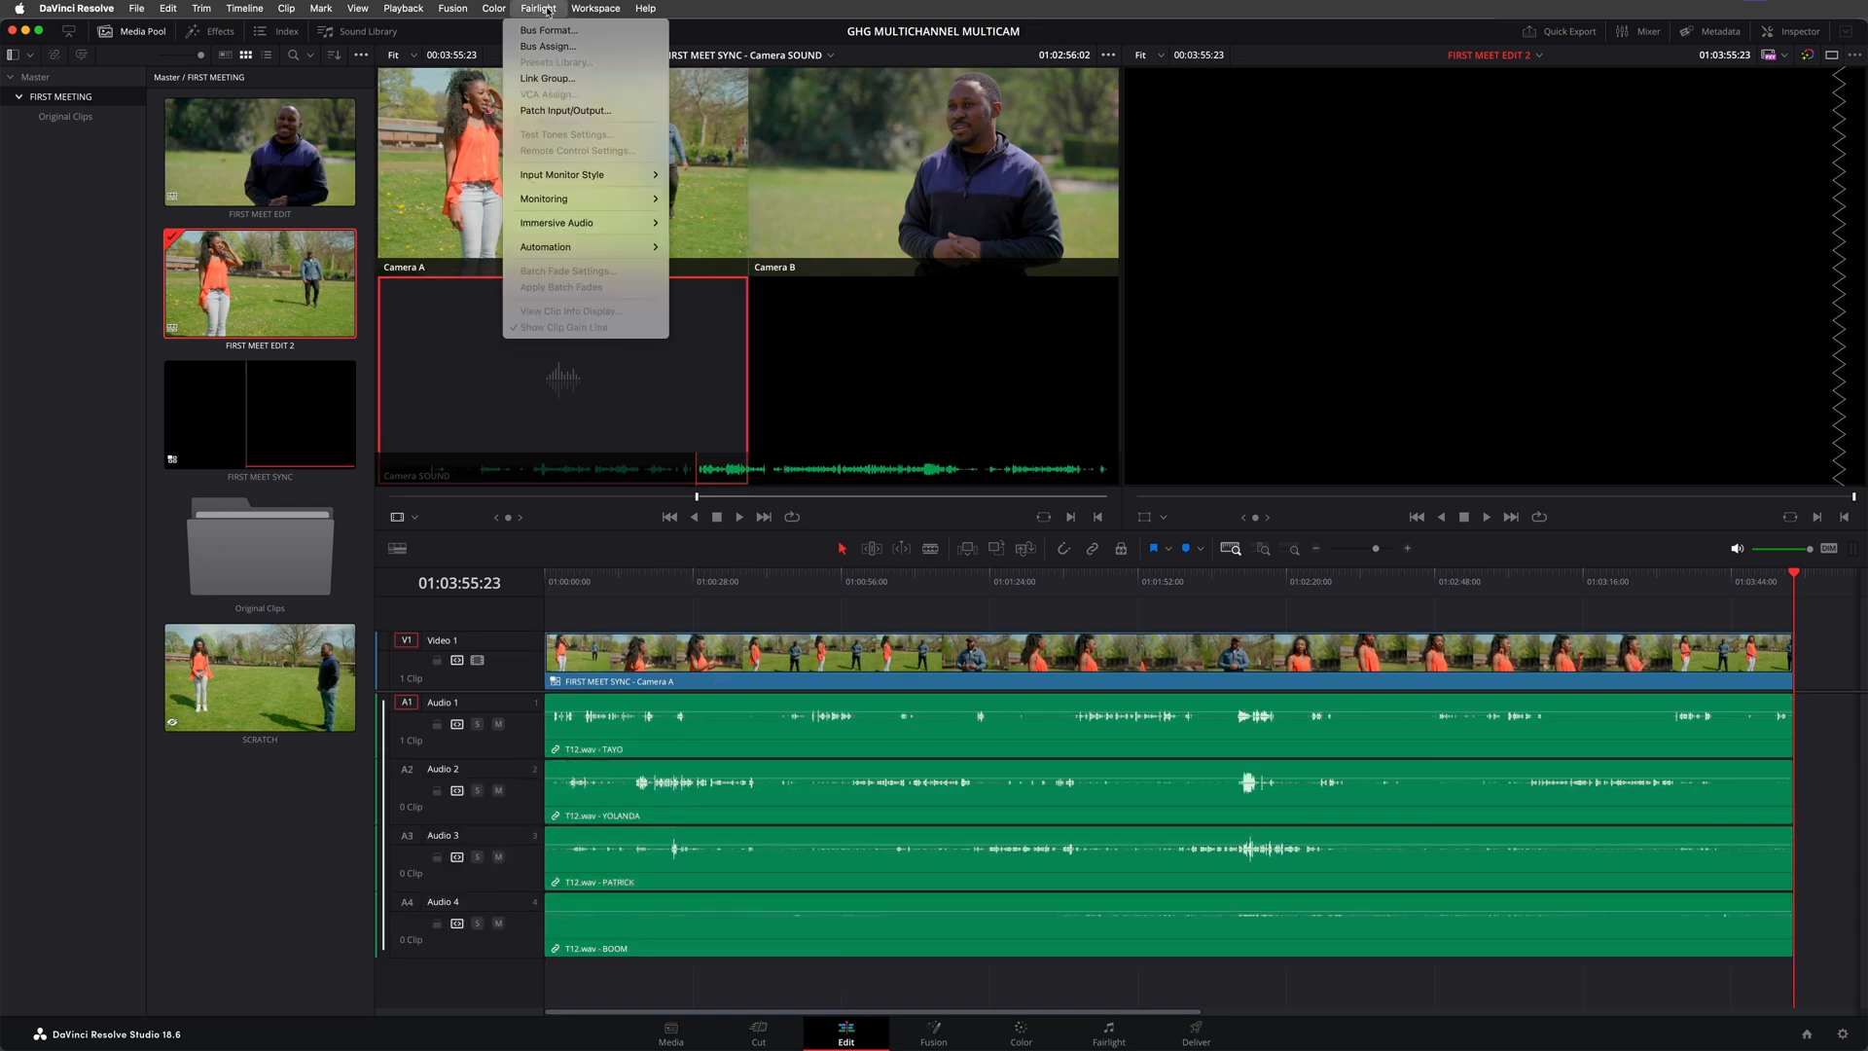
click(565, 82)
click(609, 822)
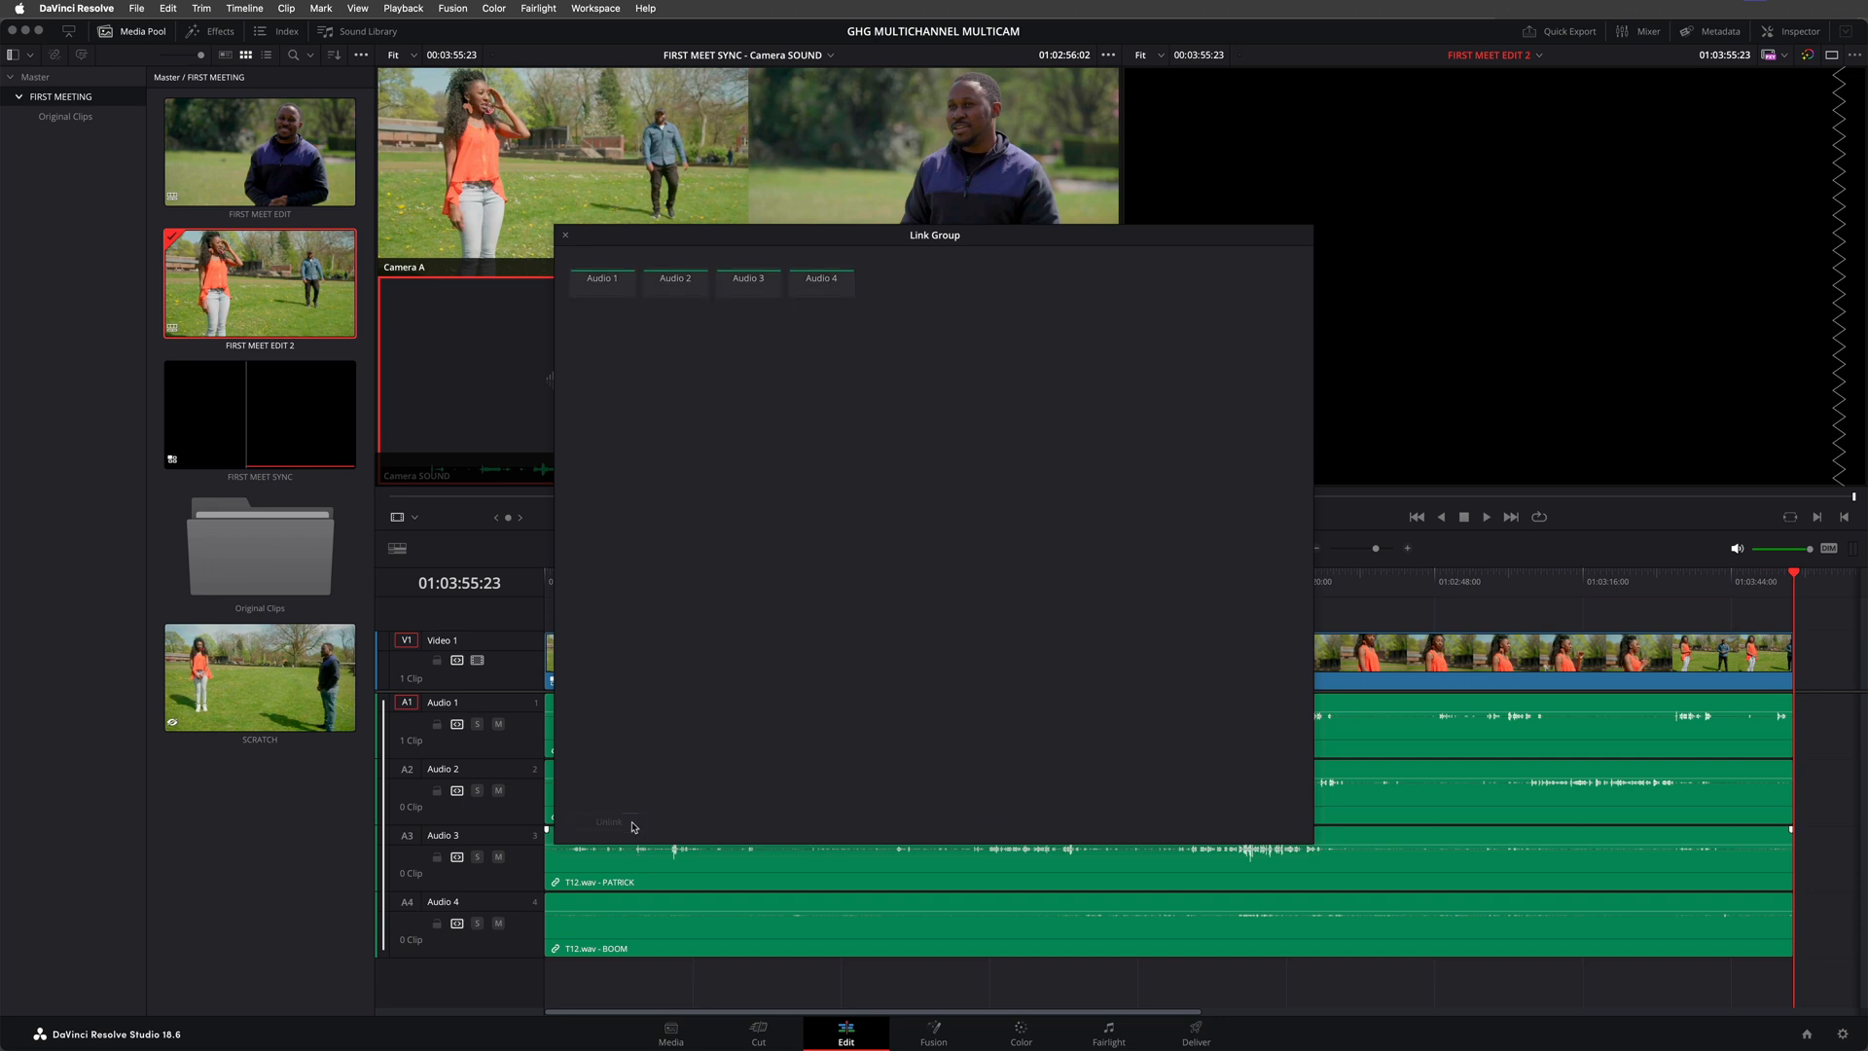
click(565, 235)
Link the FIRST MEET SYNC video clip with all four audio clips below it, starting from the beginning of the timeline
key(Home)
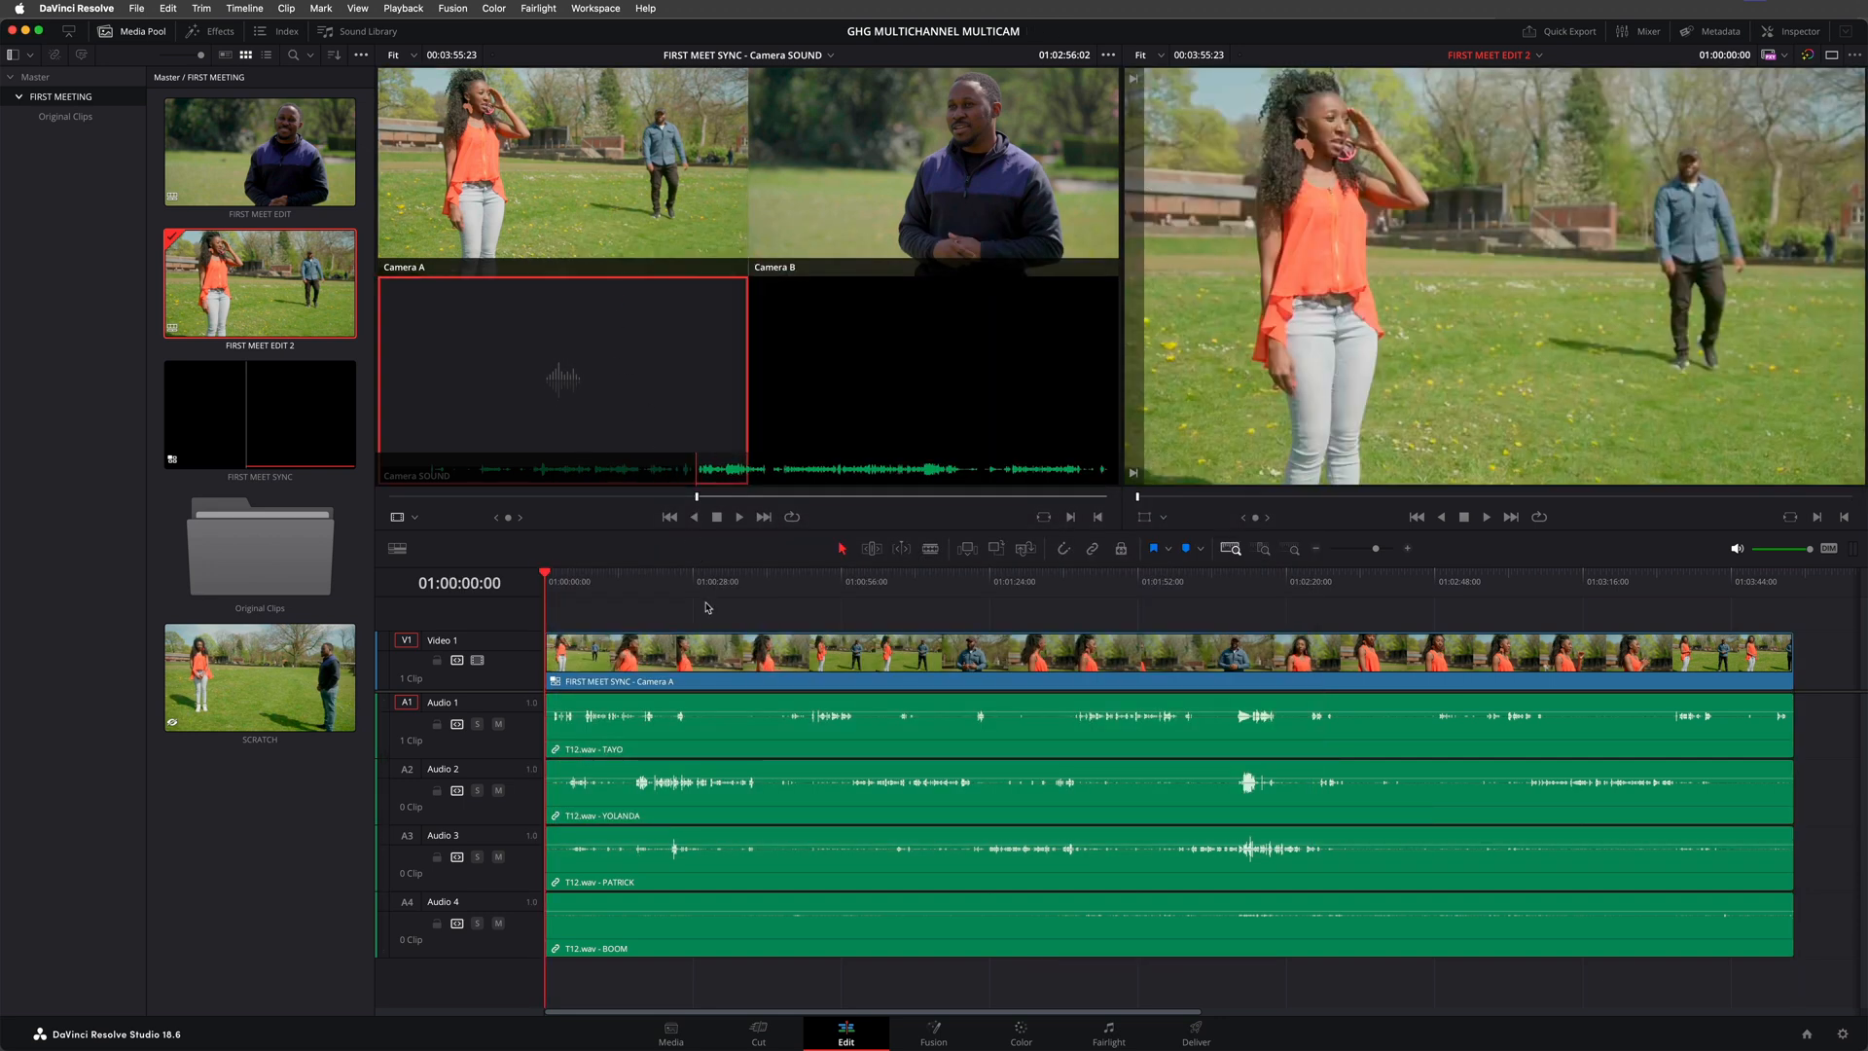
drag(707, 607, 834, 919)
right_click(834, 919)
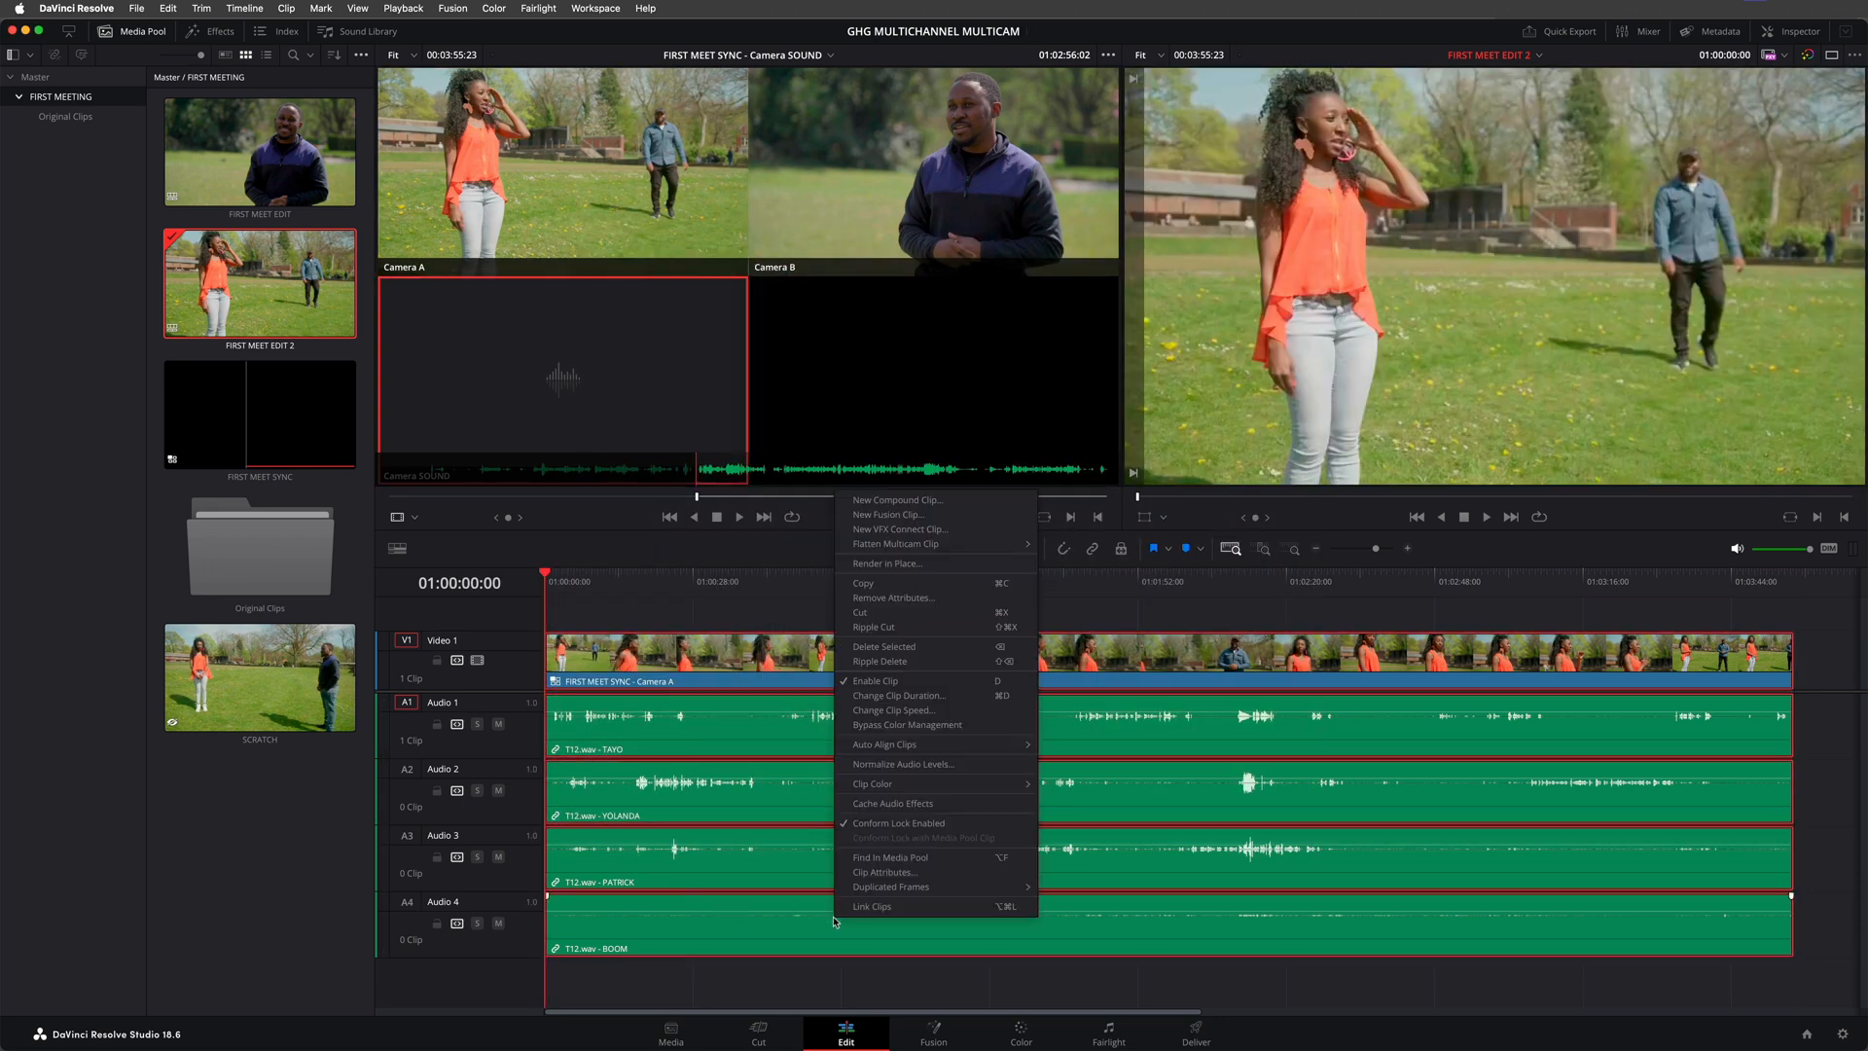
click(937, 914)
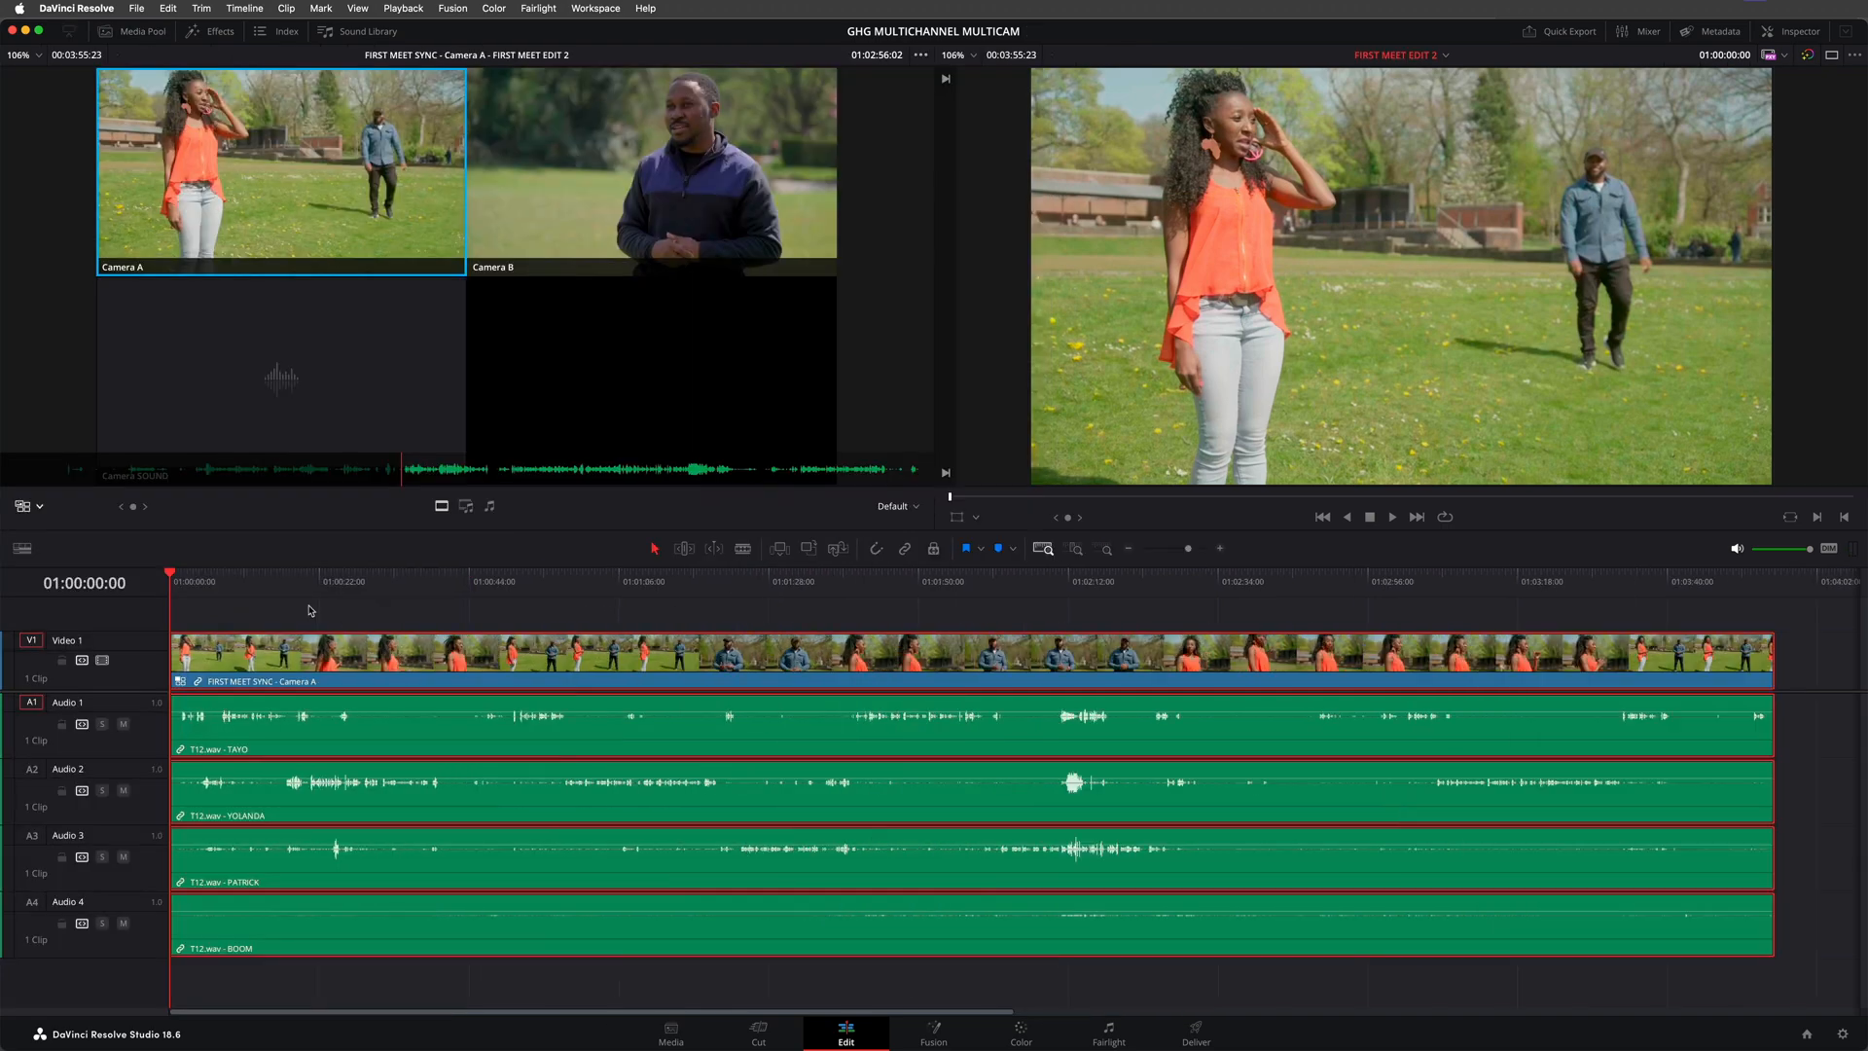
Review the start of the linked edit and cut unwanted sections out of the first 45 seconds across video and audio
drag(171, 584, 562, 597)
key(i)
key(o)
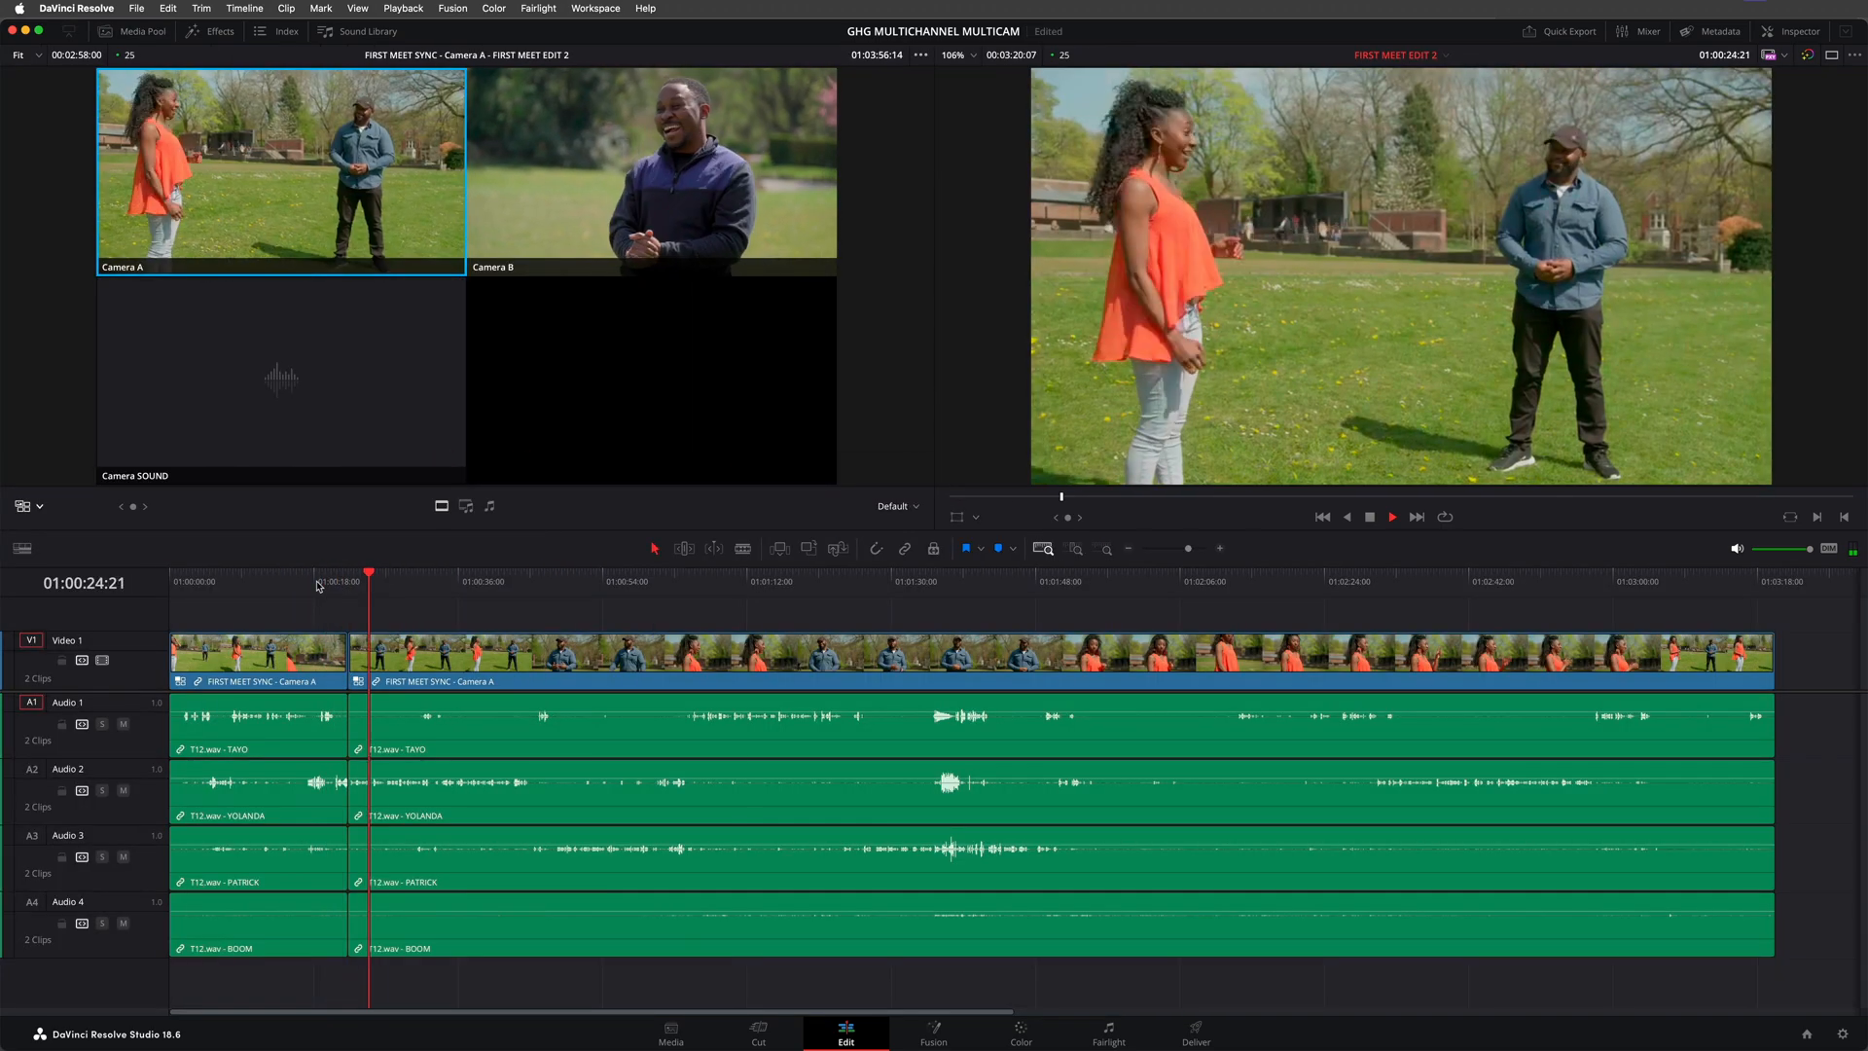
drag(367, 584, 555, 586)
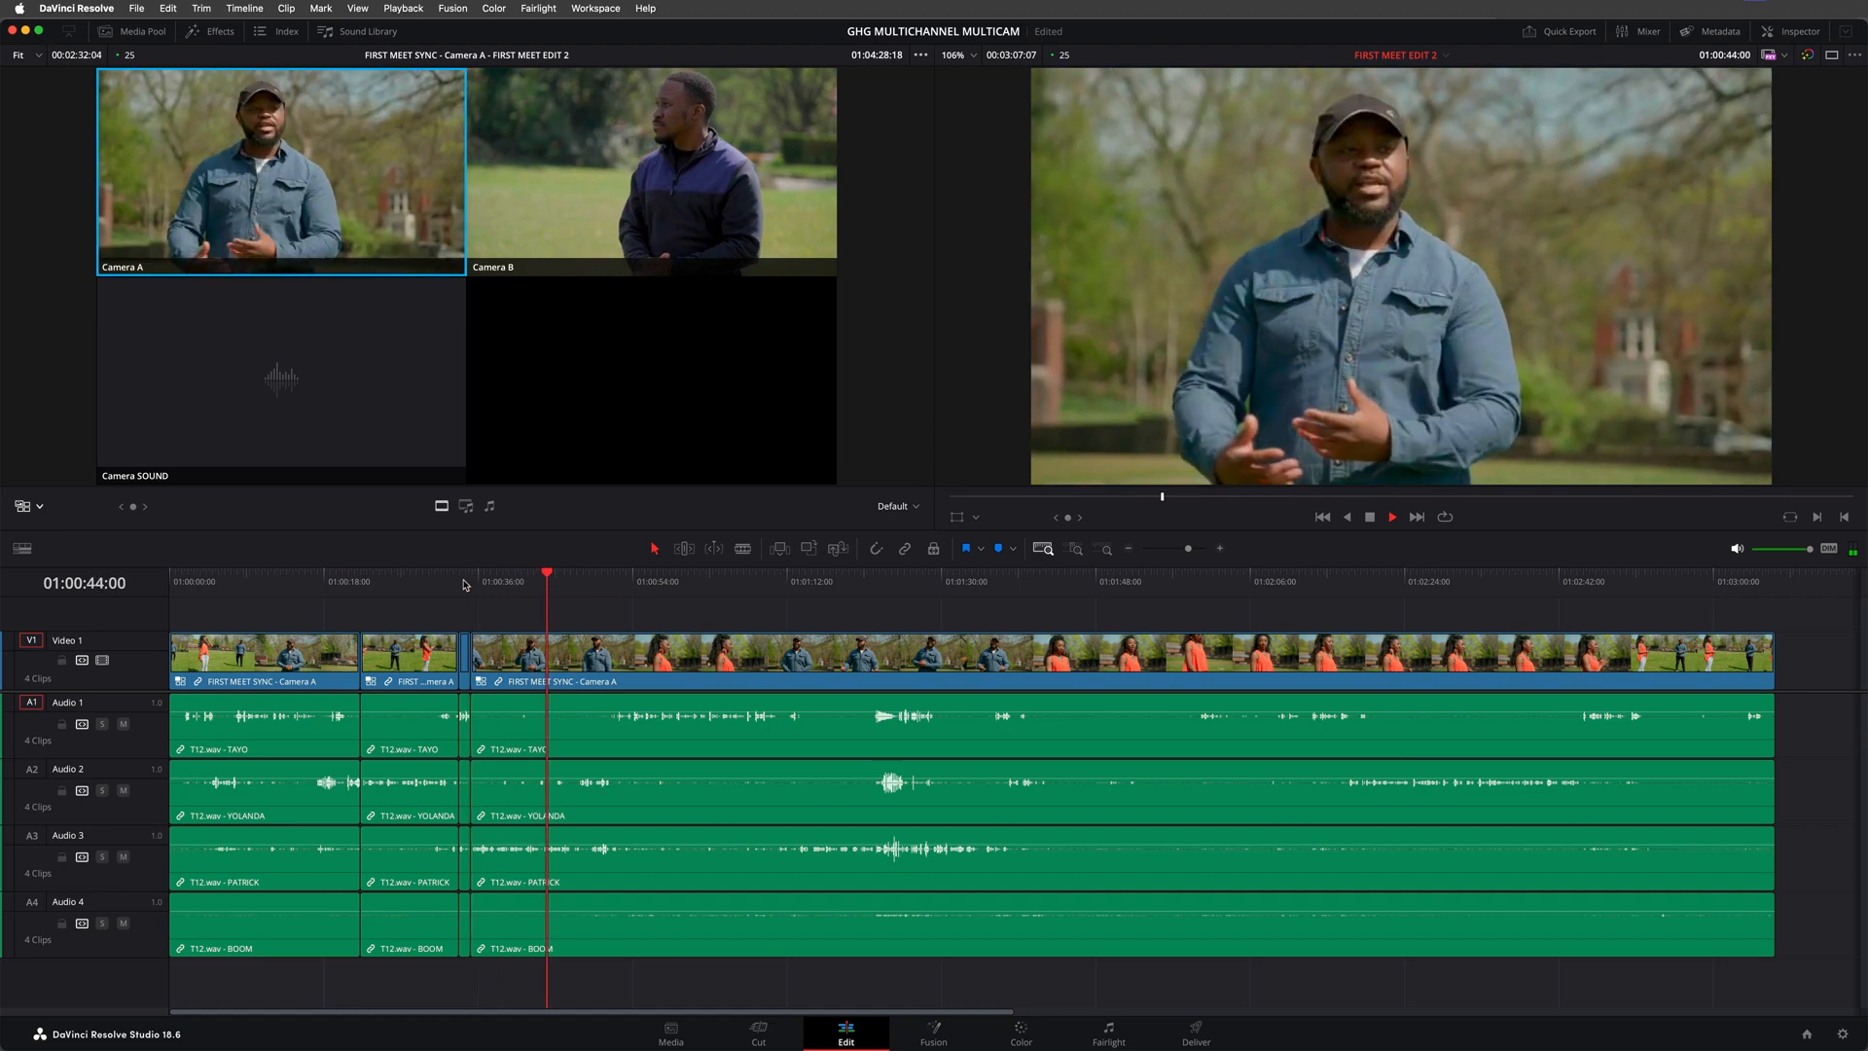
key(i)
key(alt+x)
key(space)
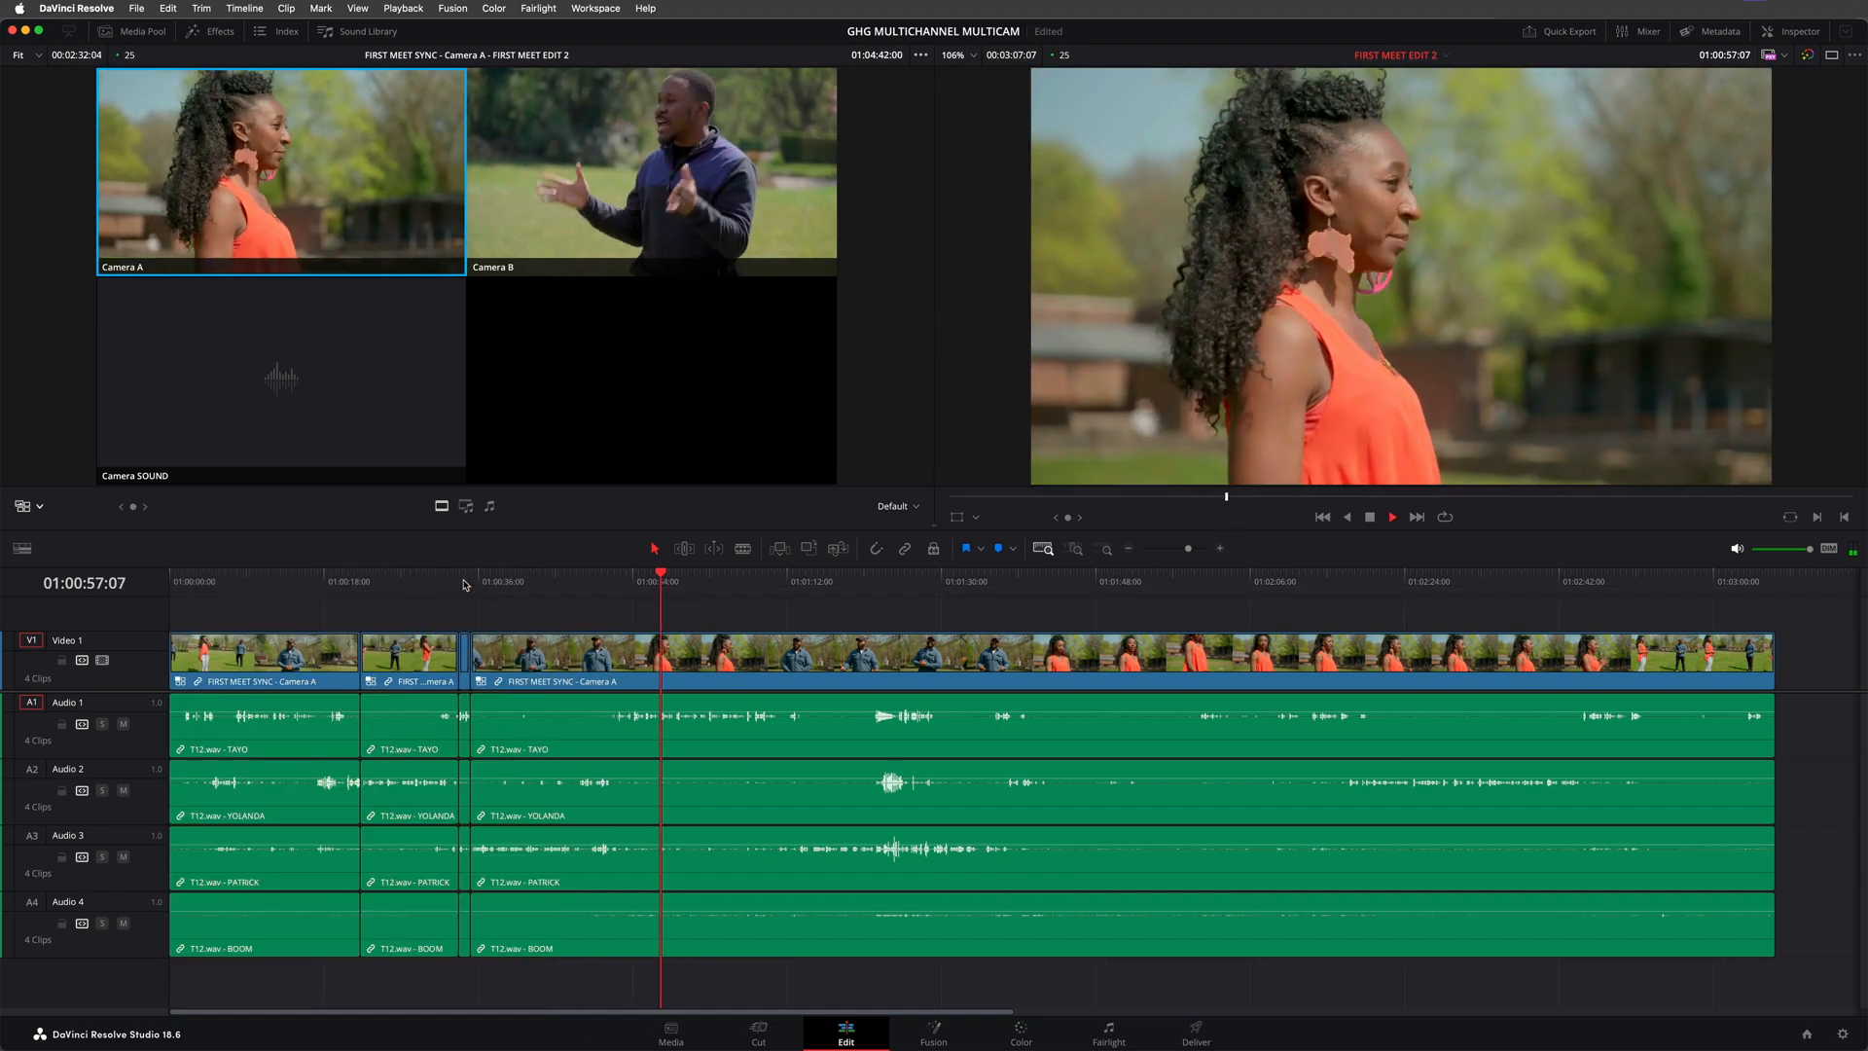
Cut out further unwanted material after the 57-second point, shortening the timeline to about 1 minute 14 seconds
key(Left)
key(Left)
key(Left)
key(Left)
key(Left)
key(Left)
key(Left)
key(i)
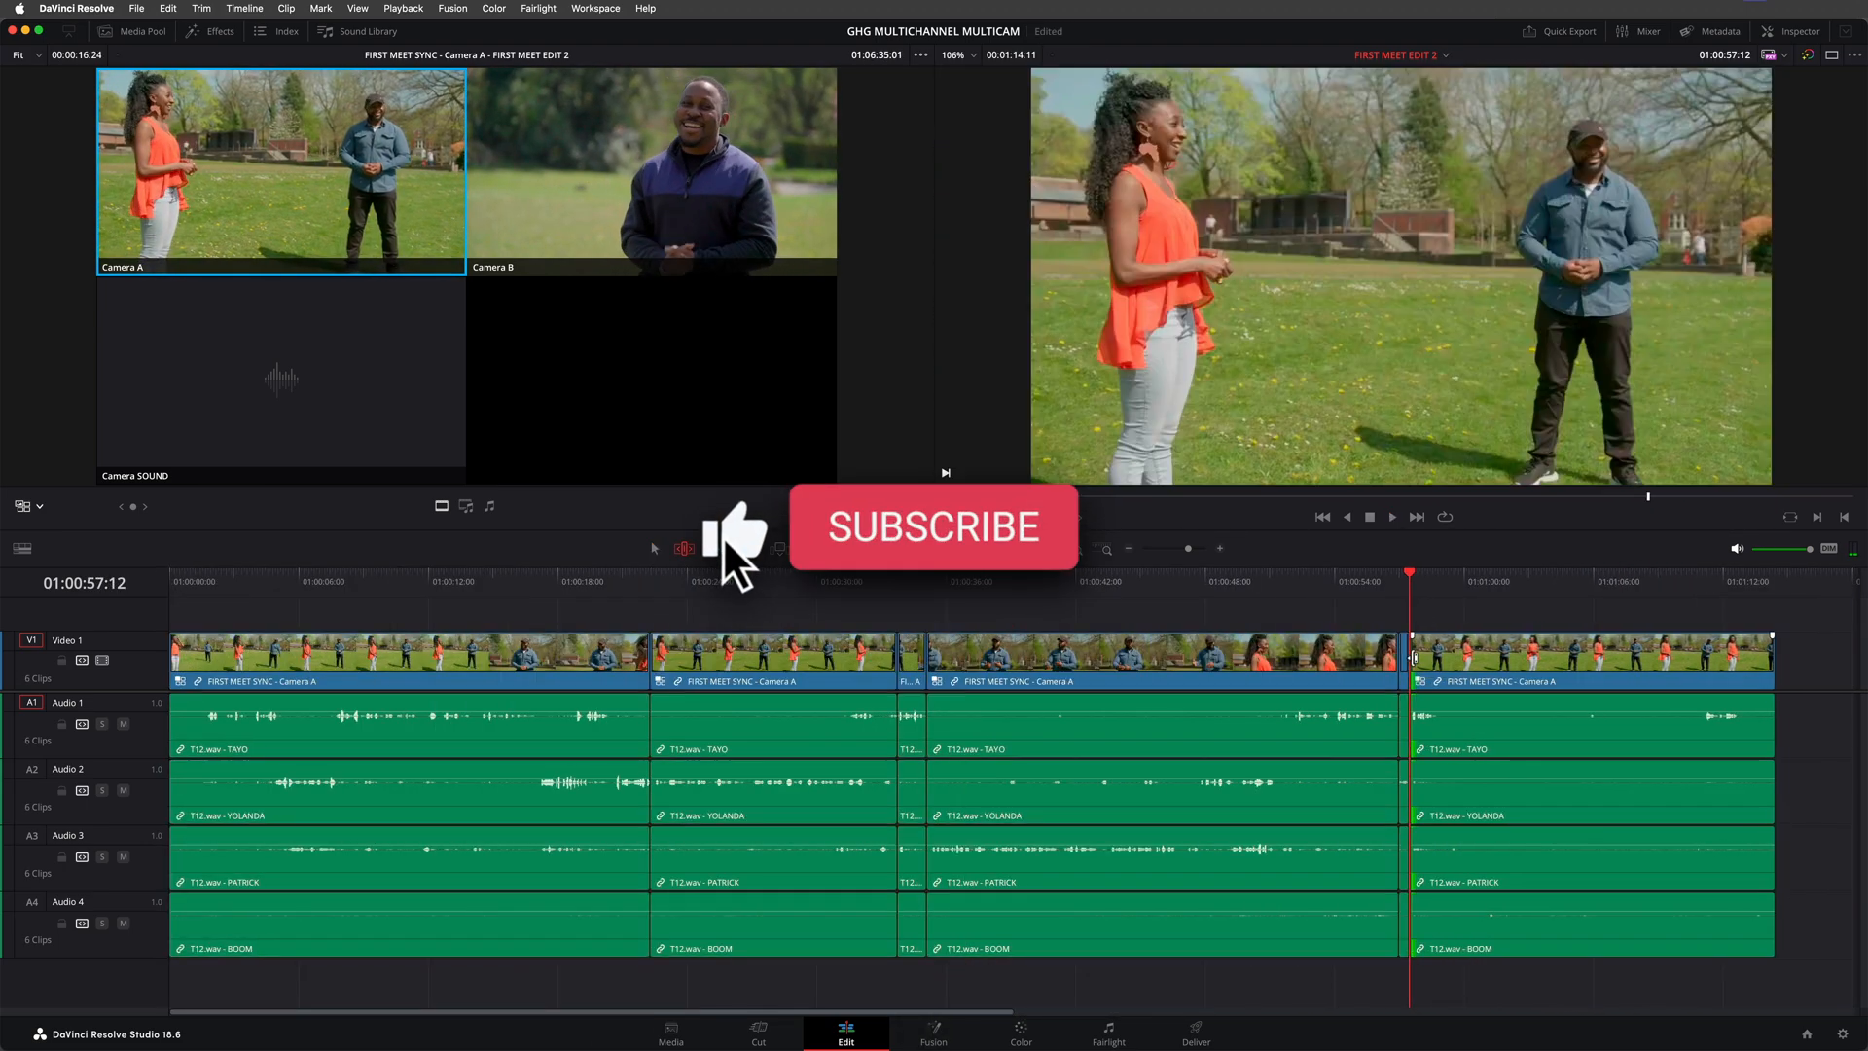
Cut the multicam video on V1 between Camera A and Camera B during playback, leaving the audio tracks uncut
key(2)
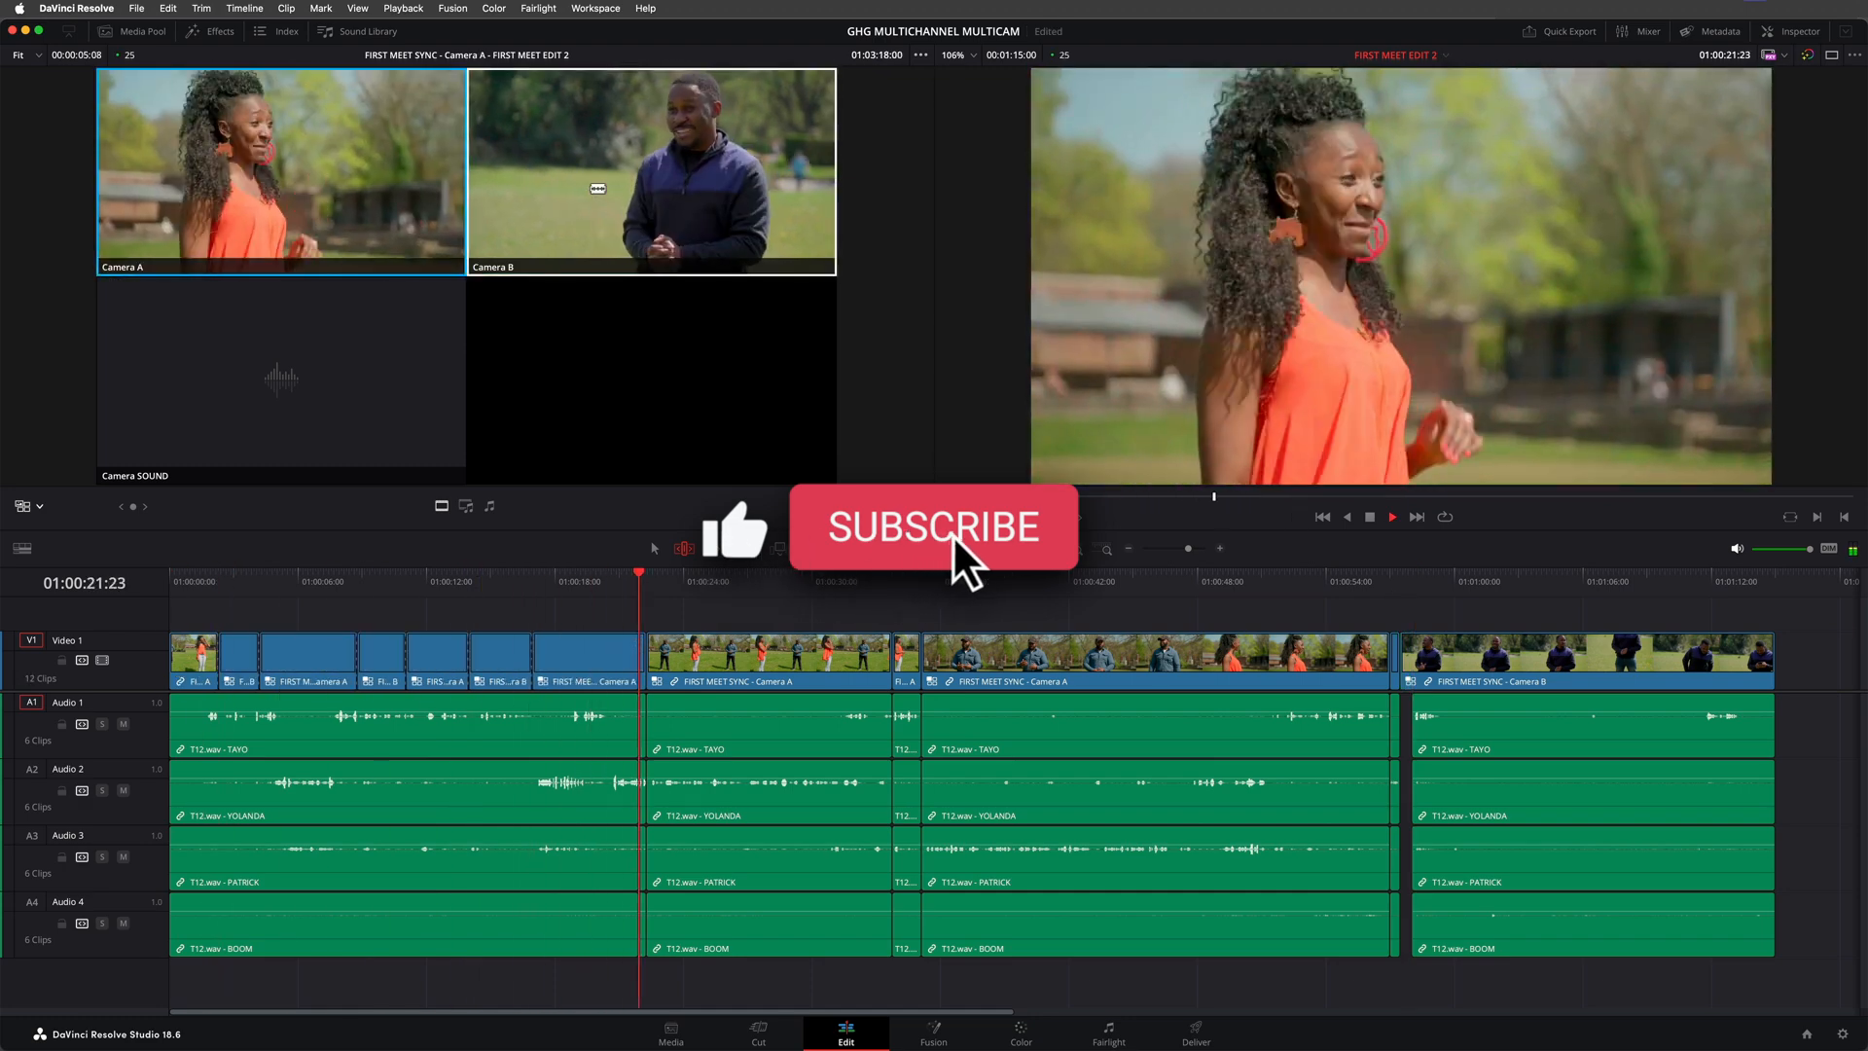
key(2)
key(1)
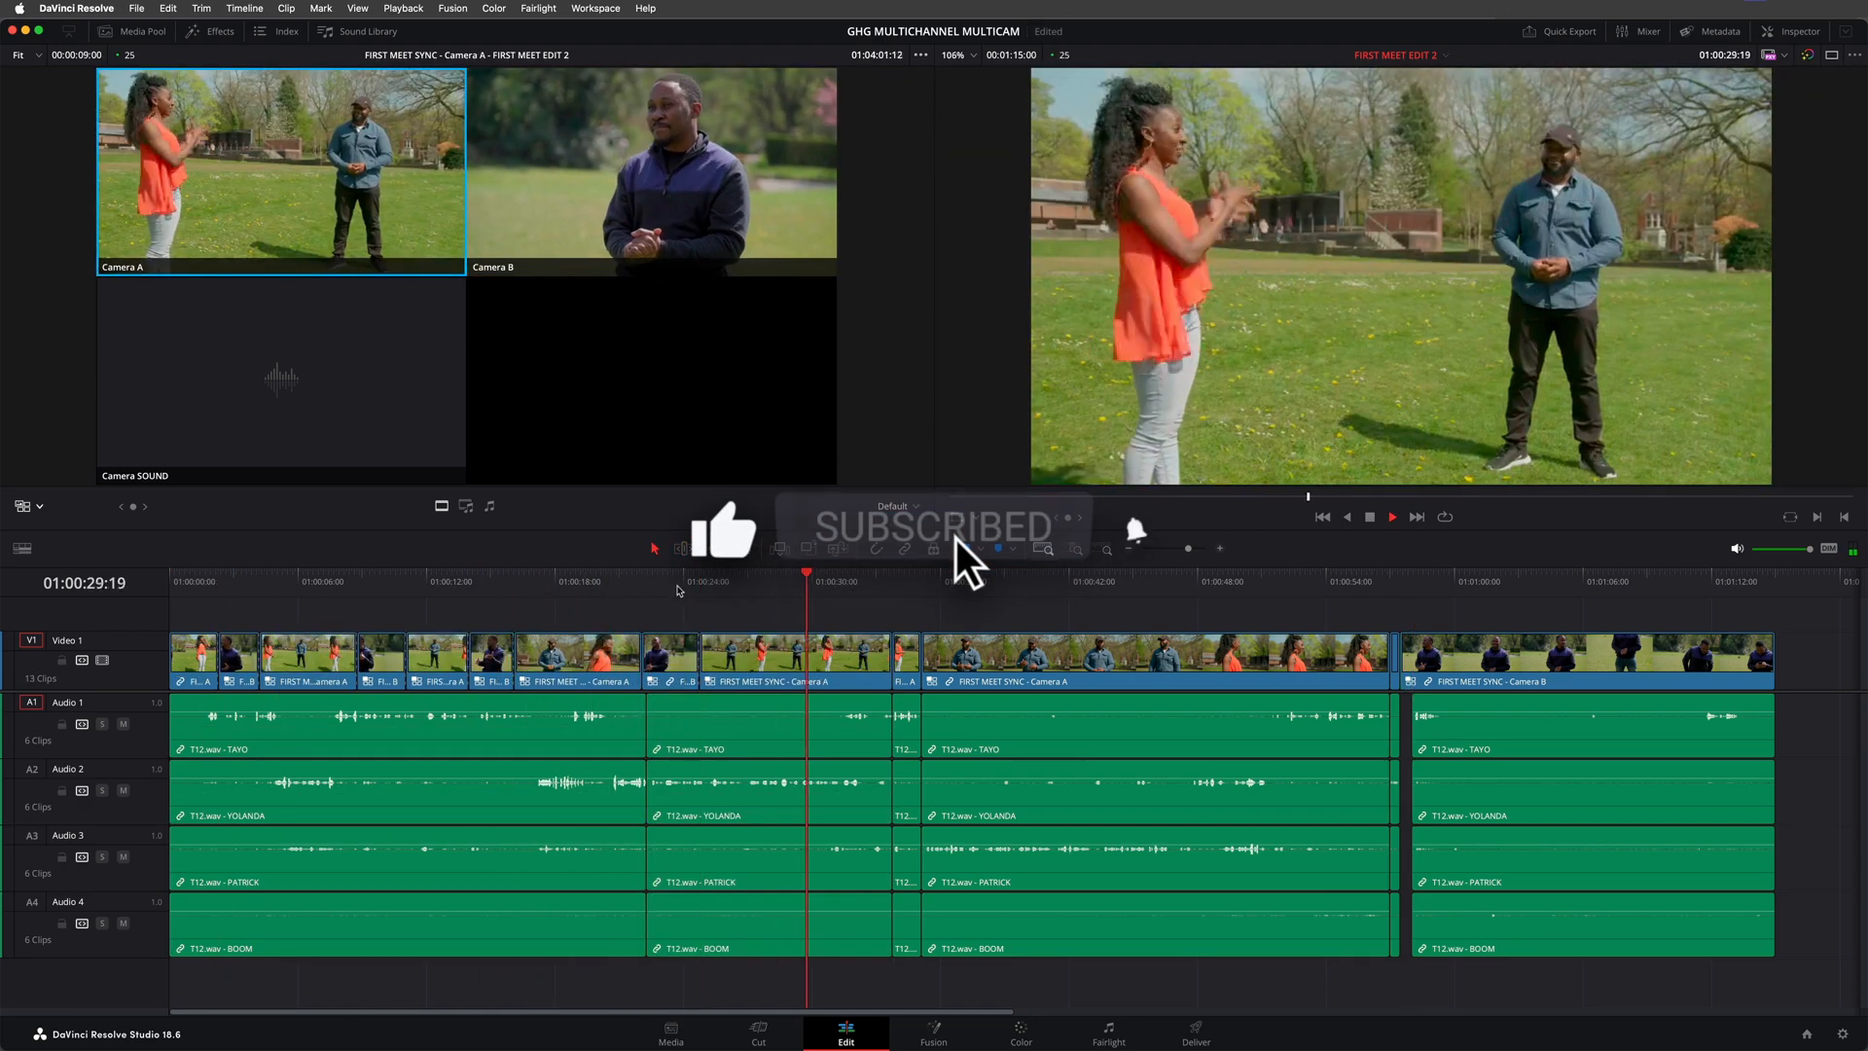
key(2)
key(2)
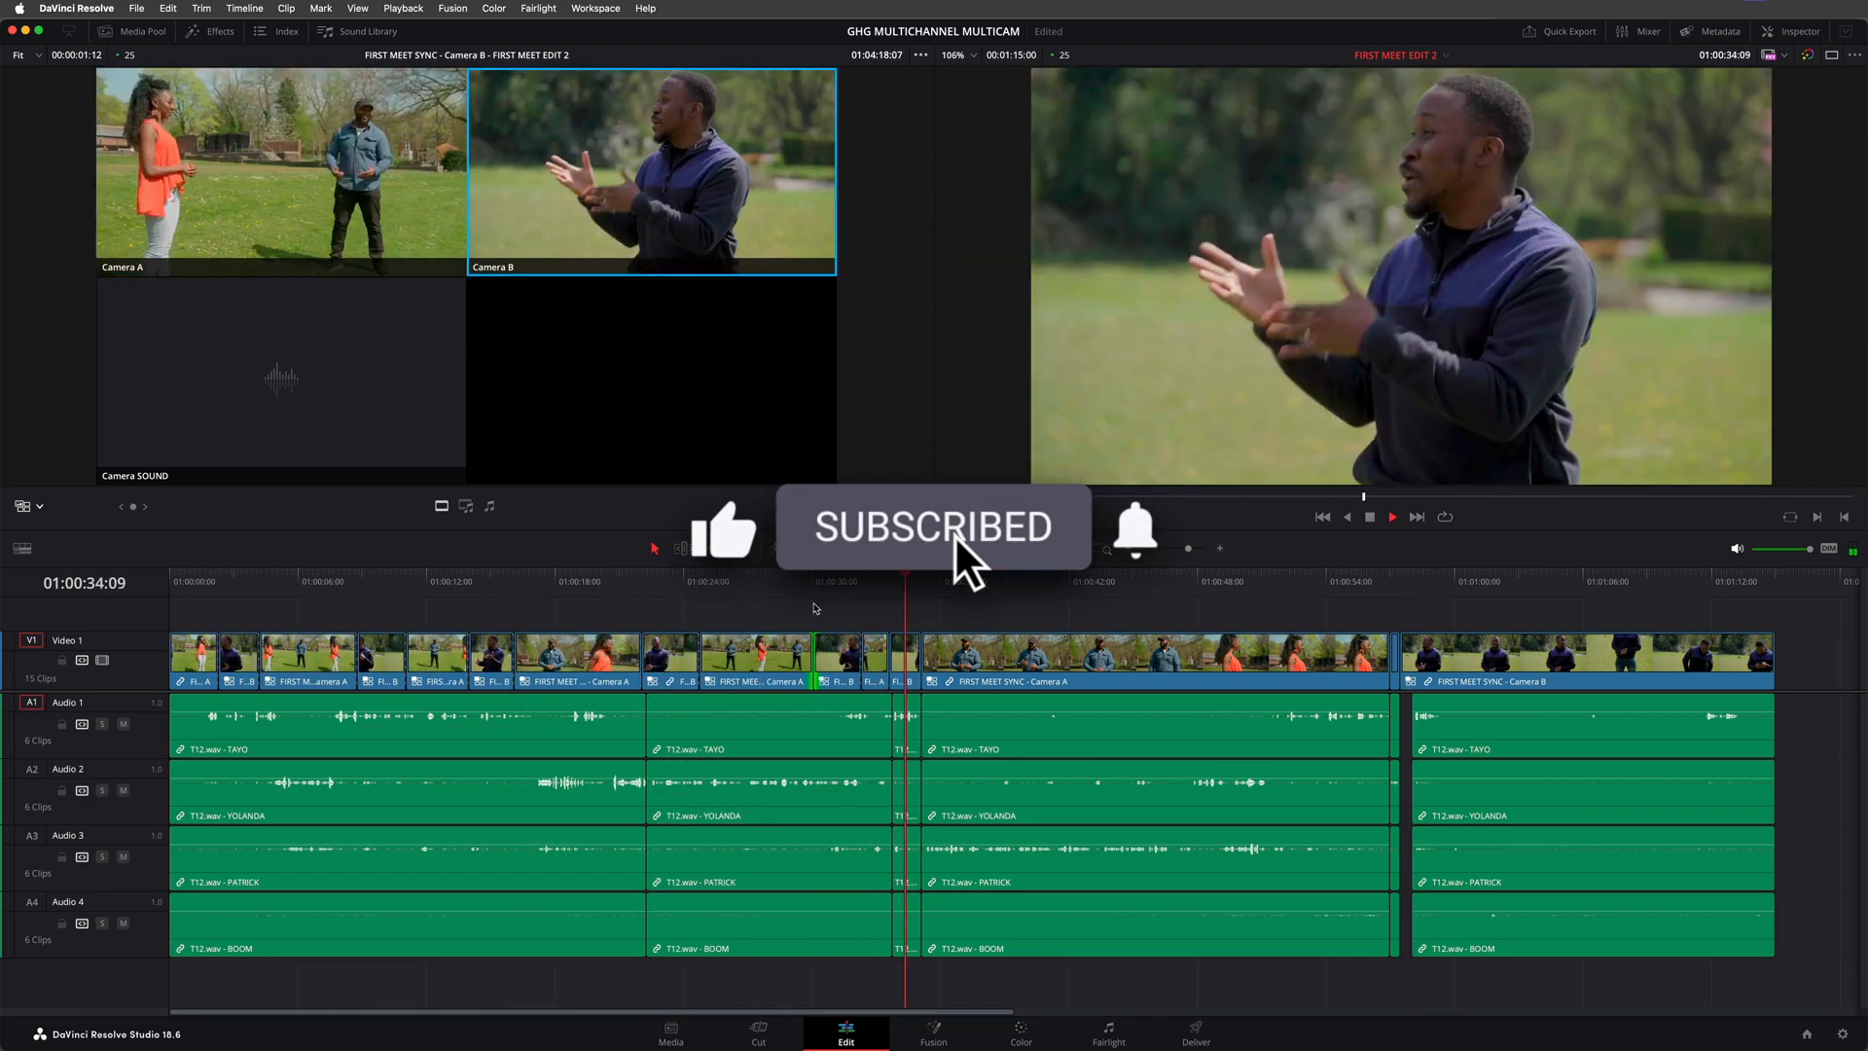
key(1)
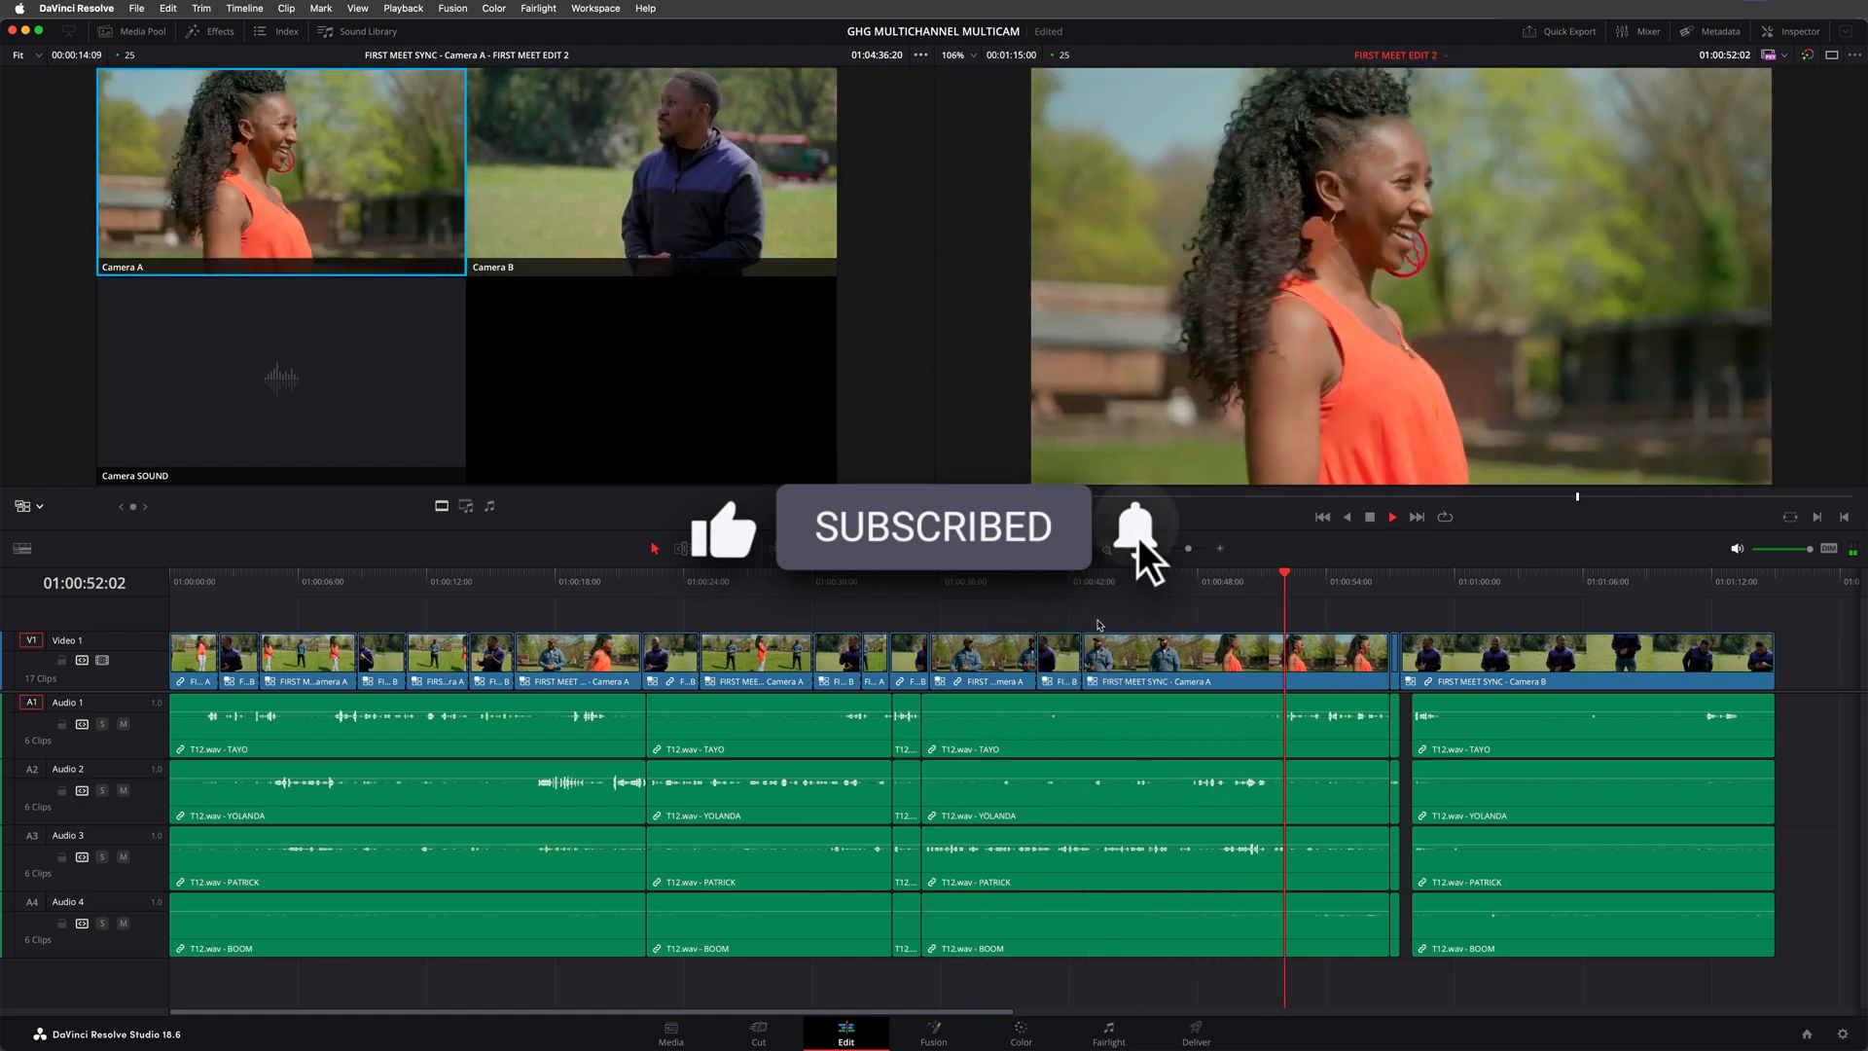
key(2)
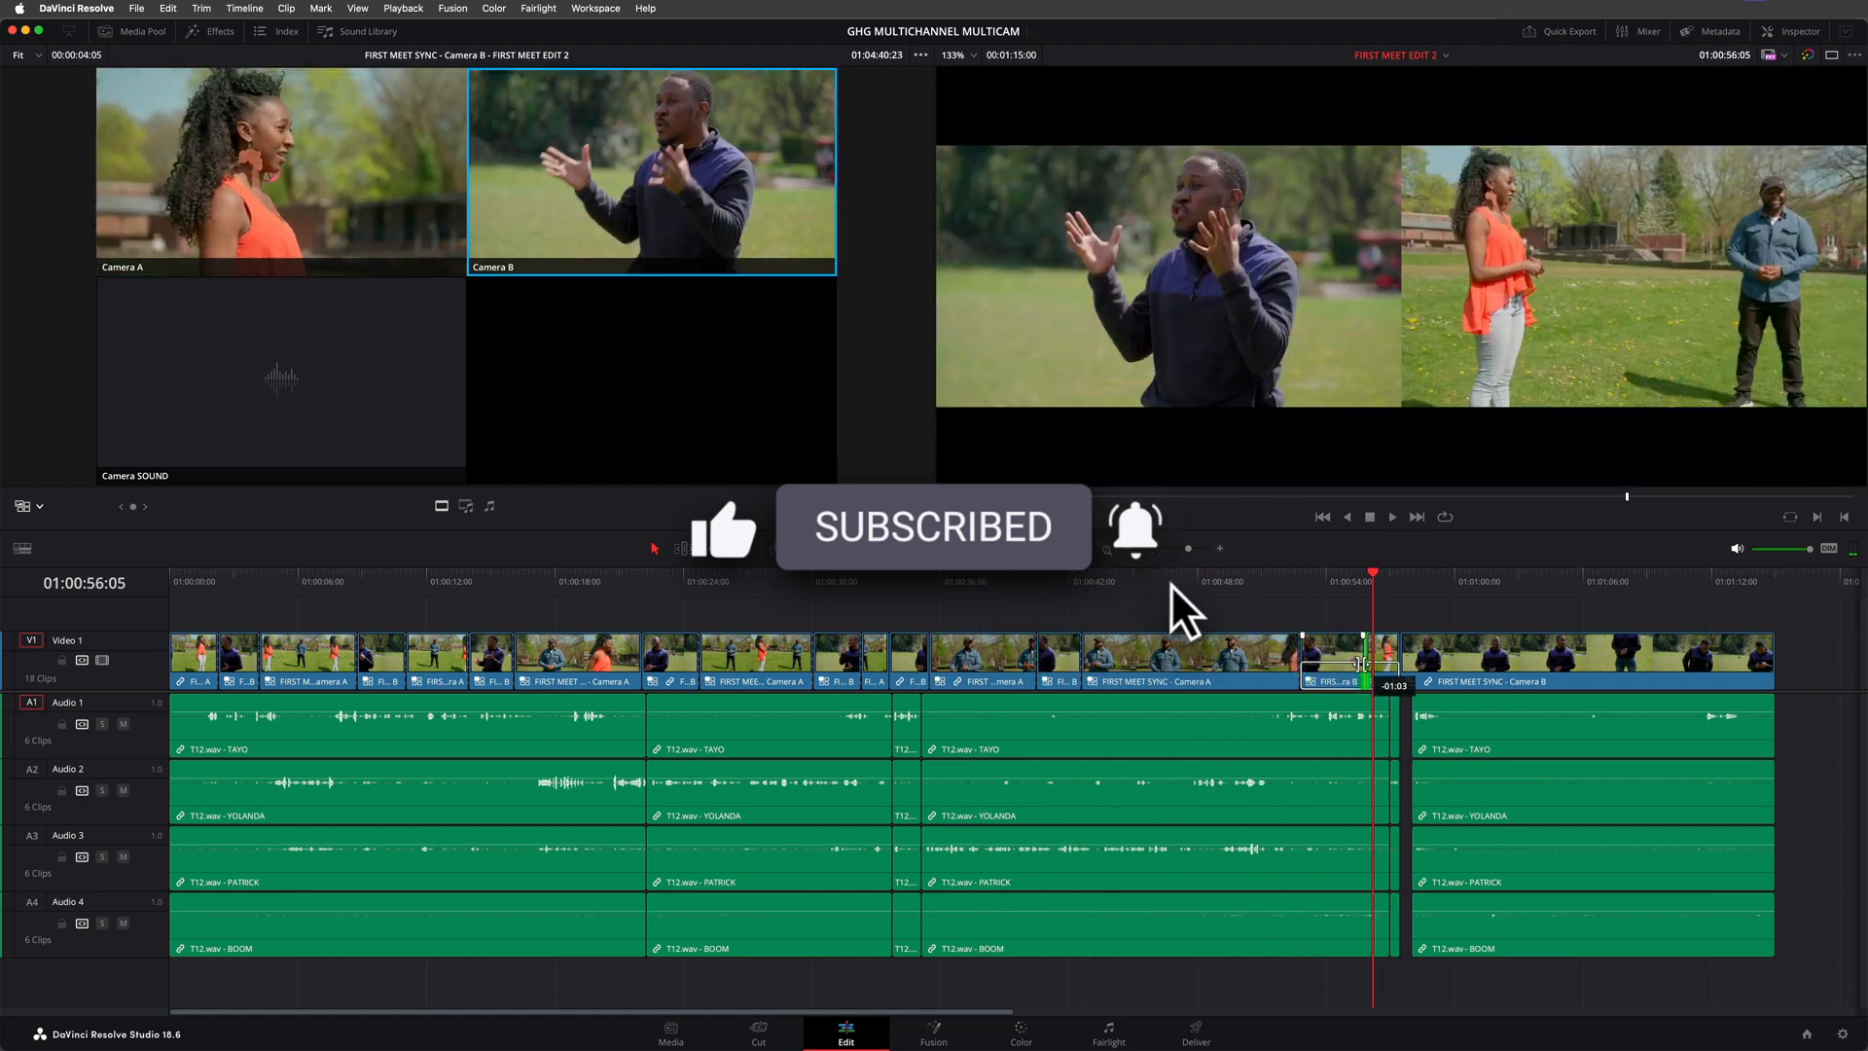
key(1)
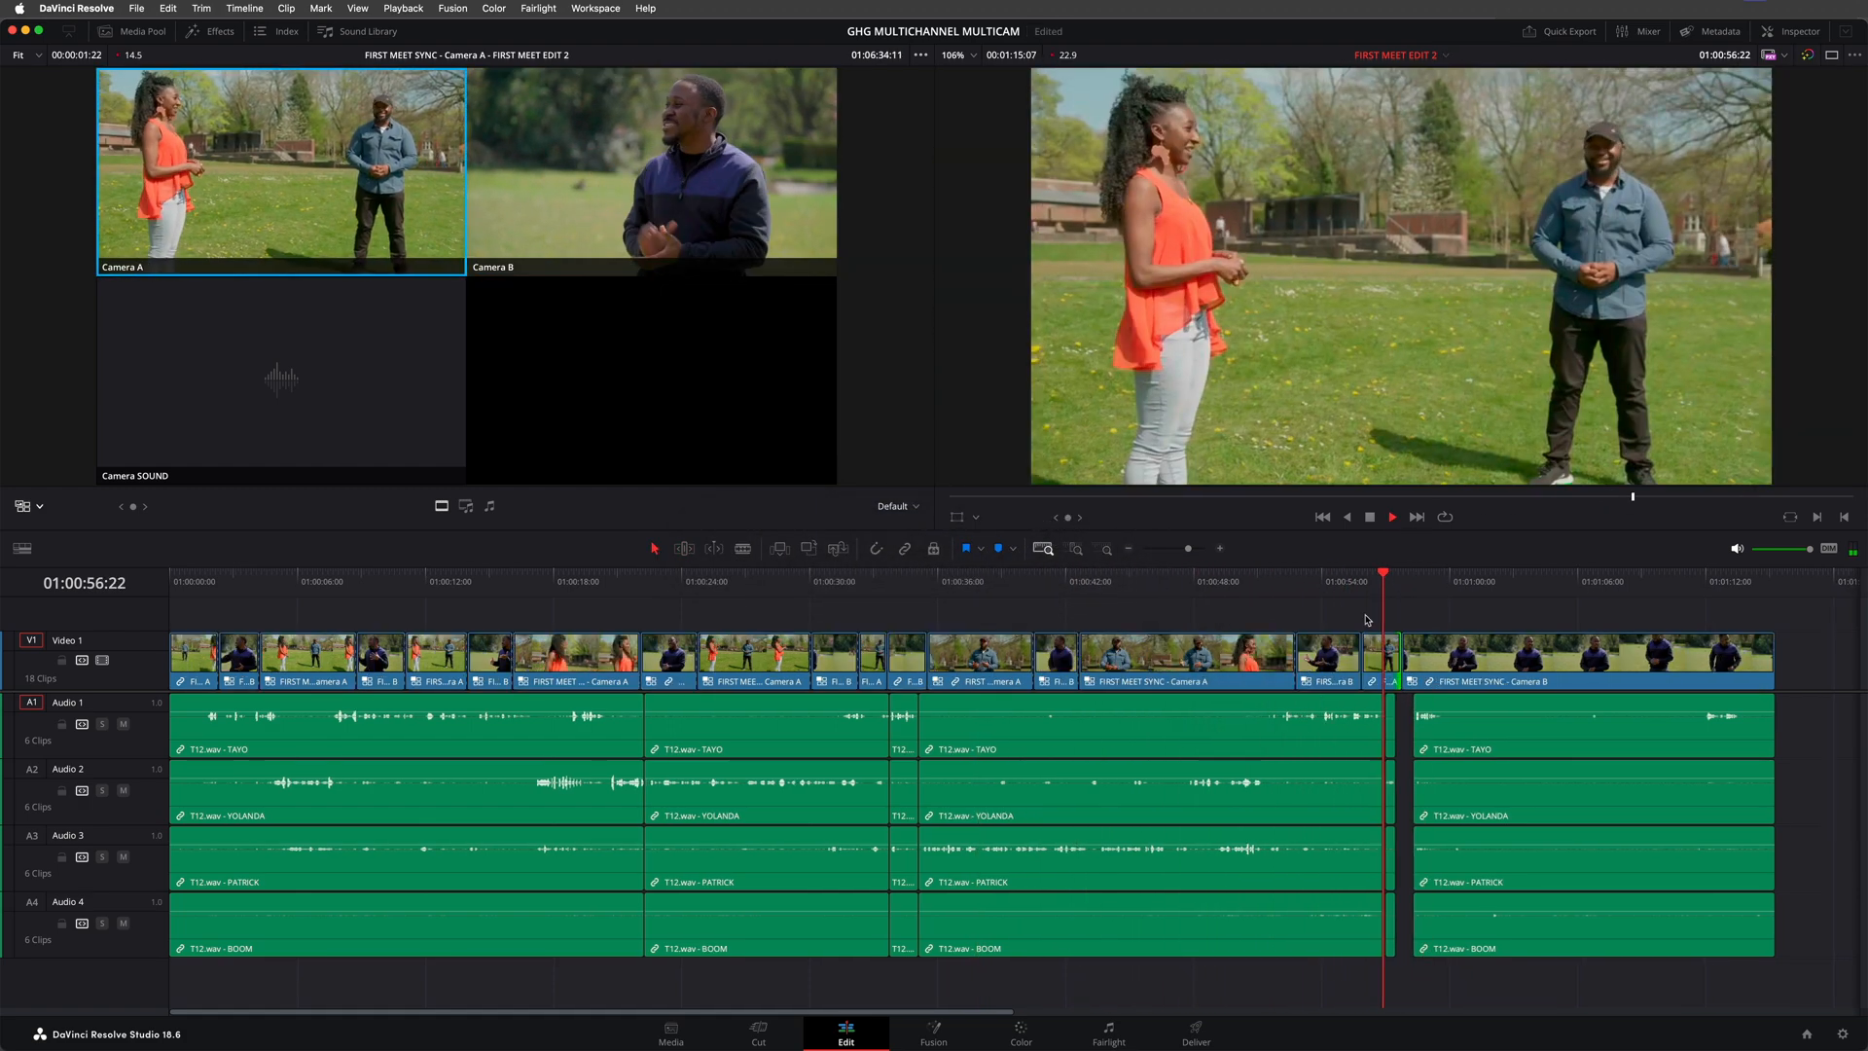
Delete all the BOOM clips from the Audio 4 track and play the timeline near its end
click(370, 942)
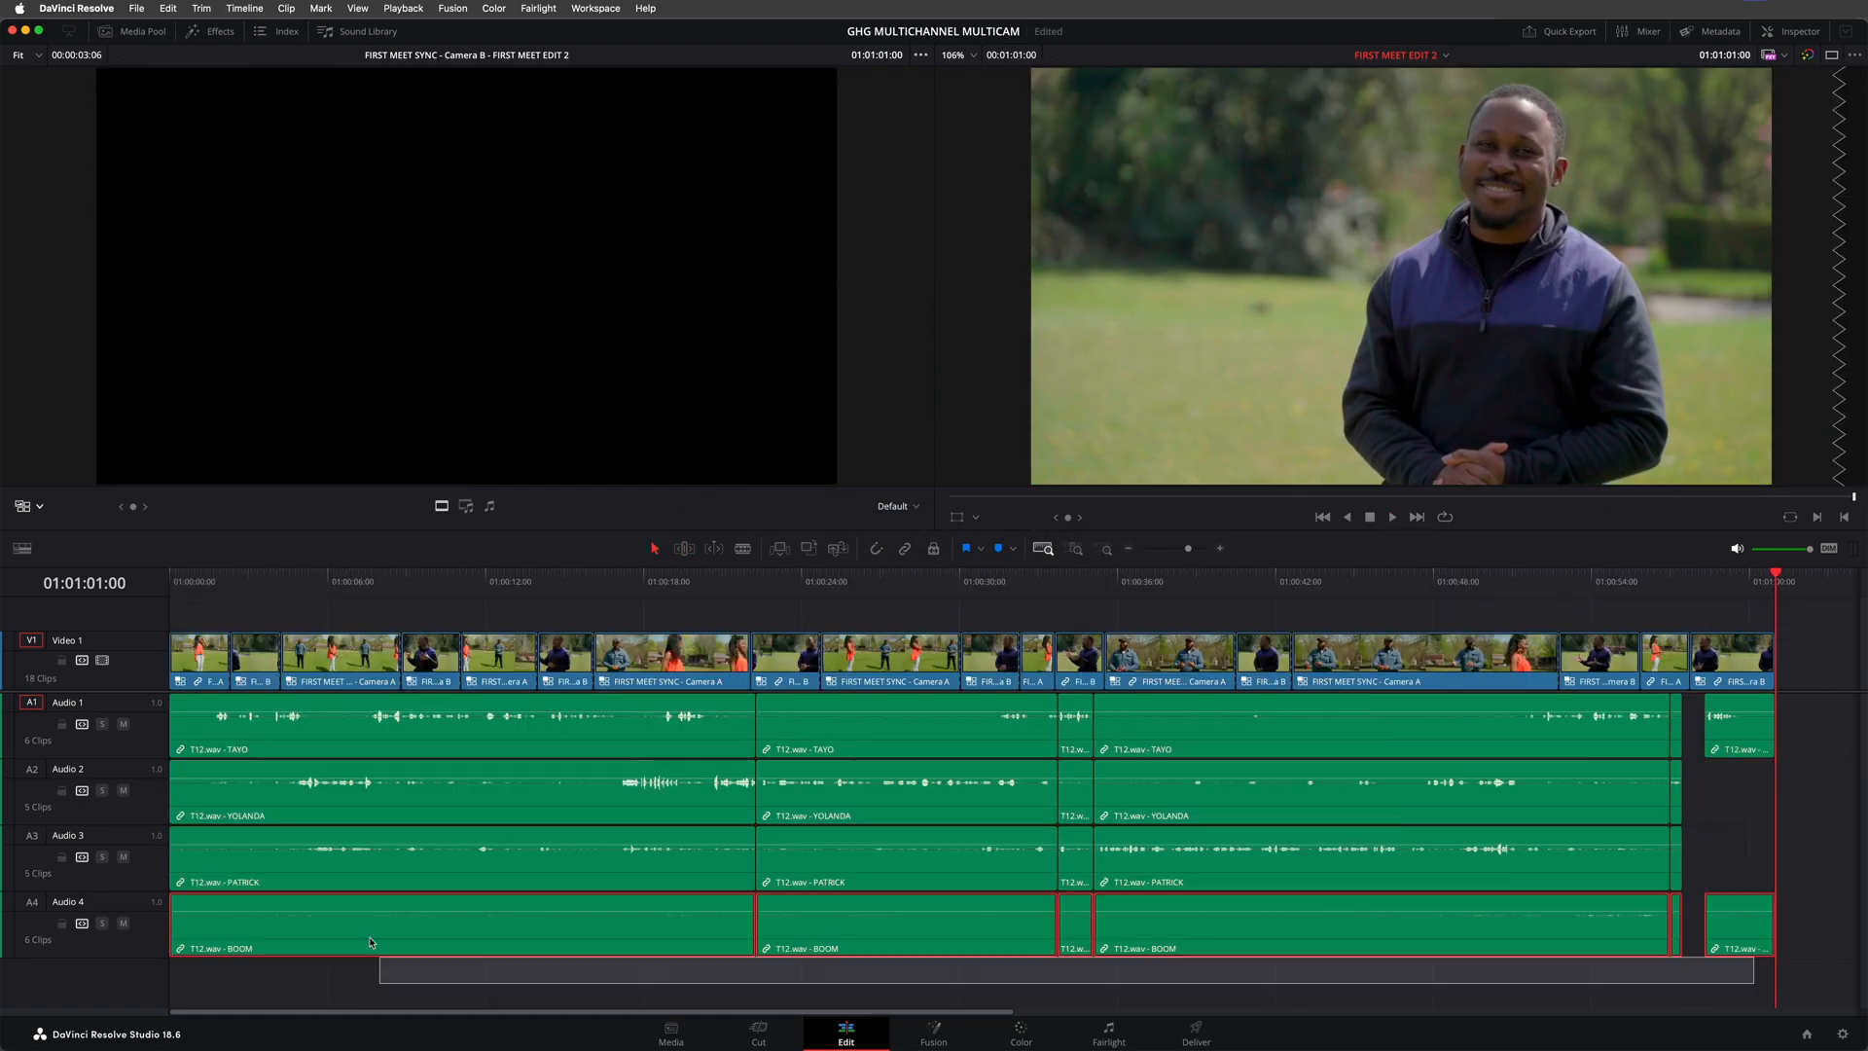
key(Delete)
click(1666, 582)
key(space)
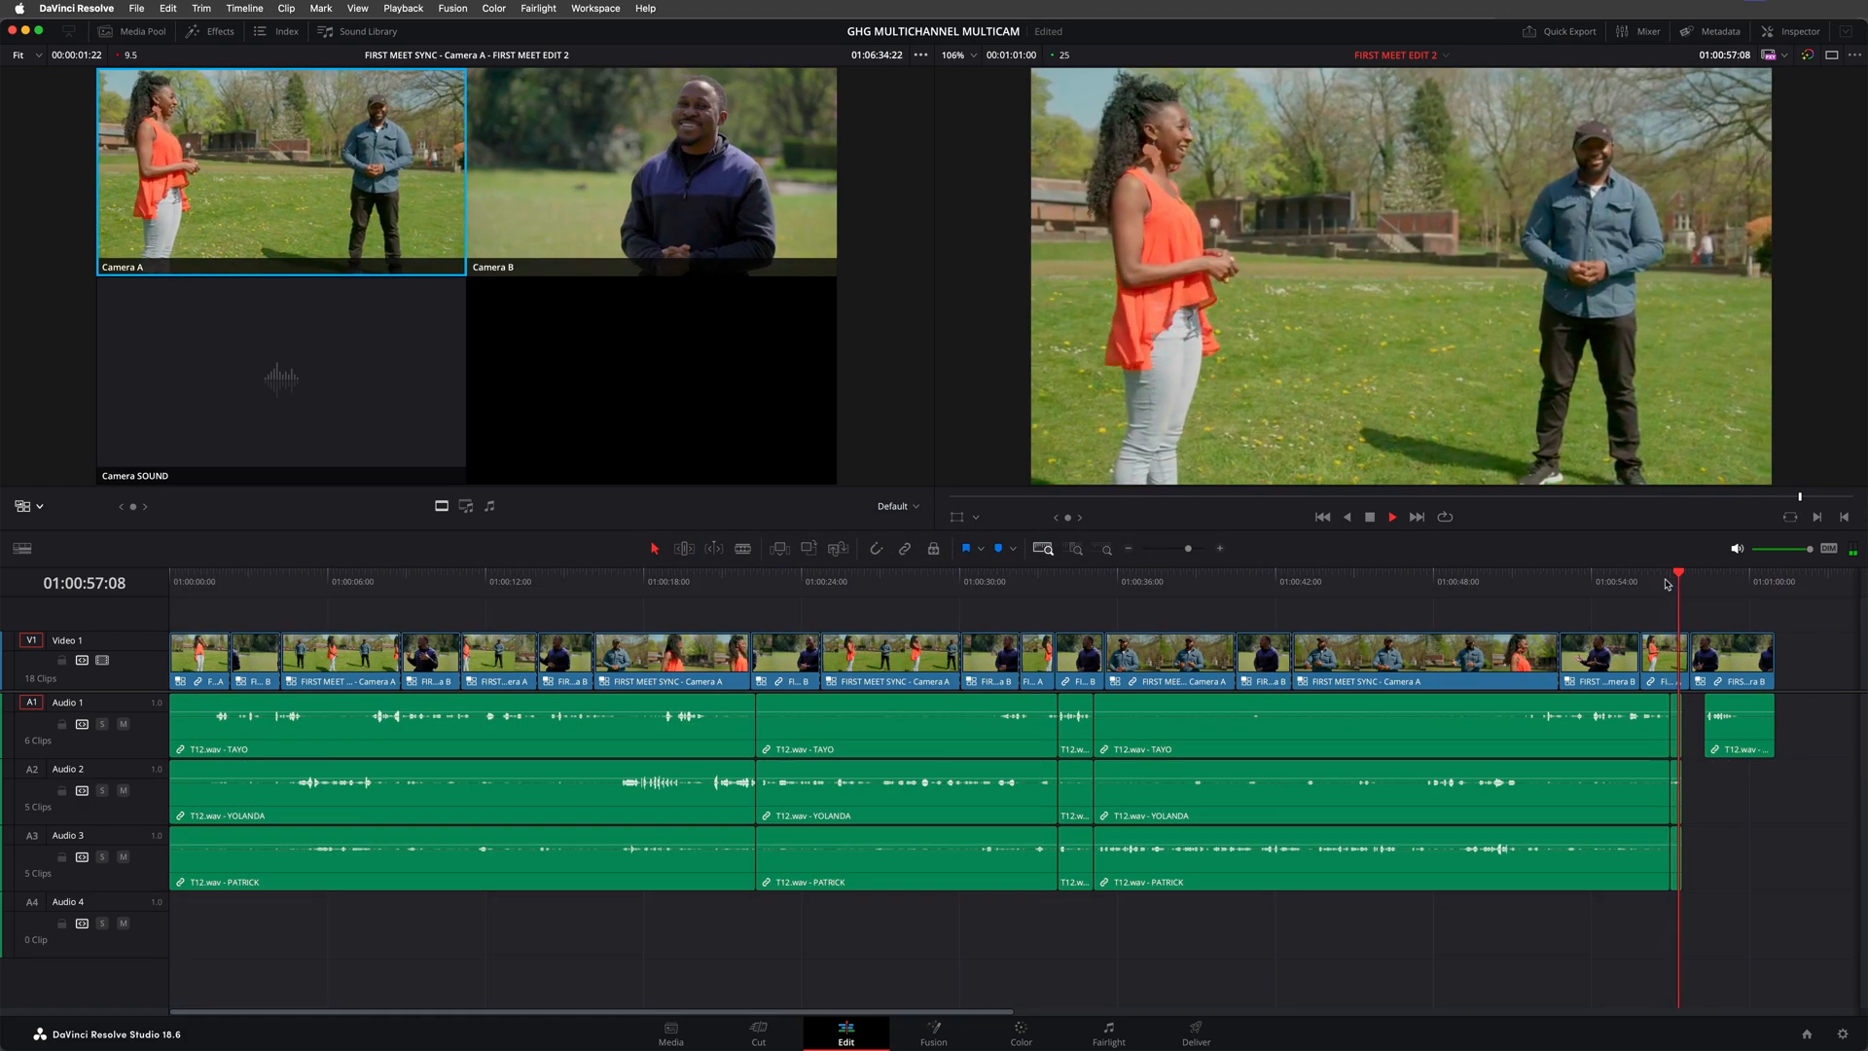